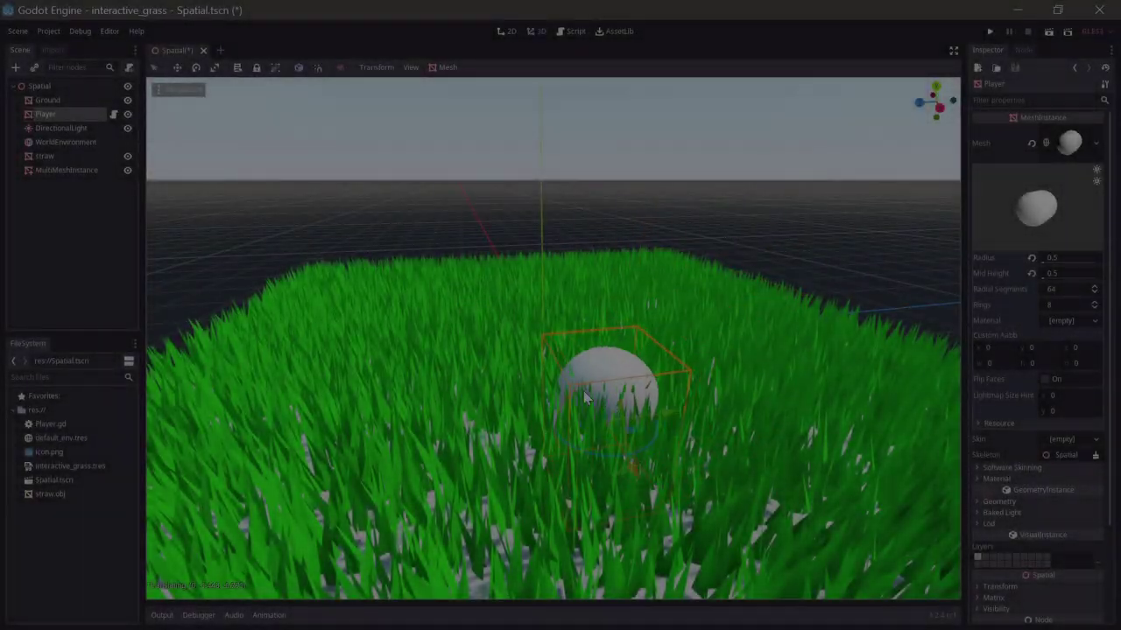
# Step: Examine the Ground, Player, DirectionalLight and WorldEnvironment nodes and their properties in the 3D scene
pyautogui.moveTo(583, 395); pyautogui.dragTo(500, 307)
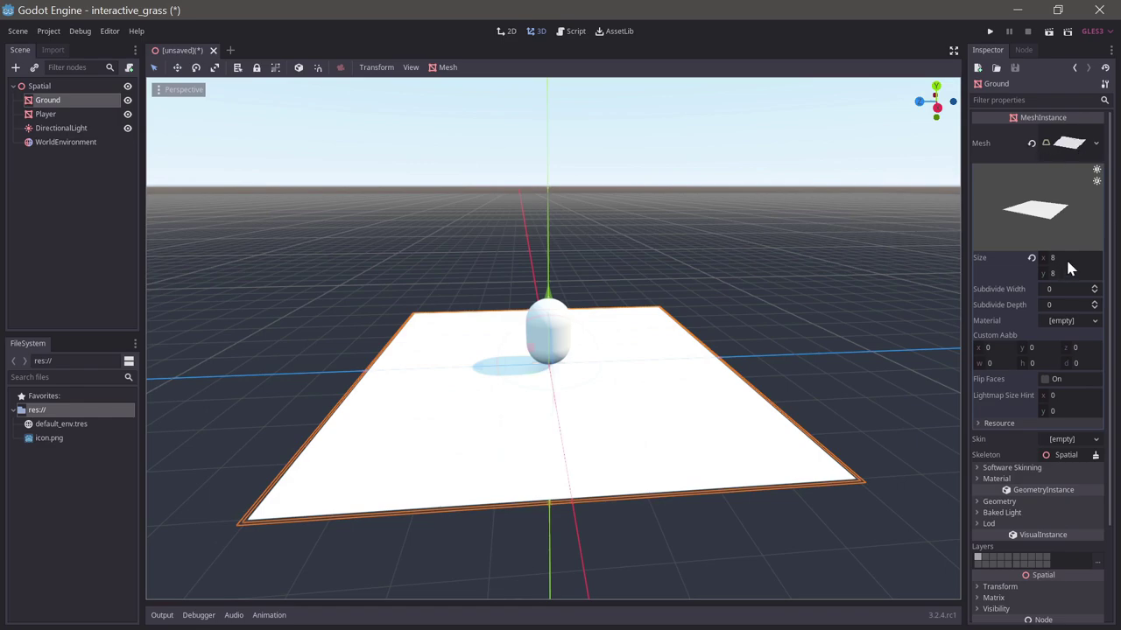
pyautogui.click(46, 114)
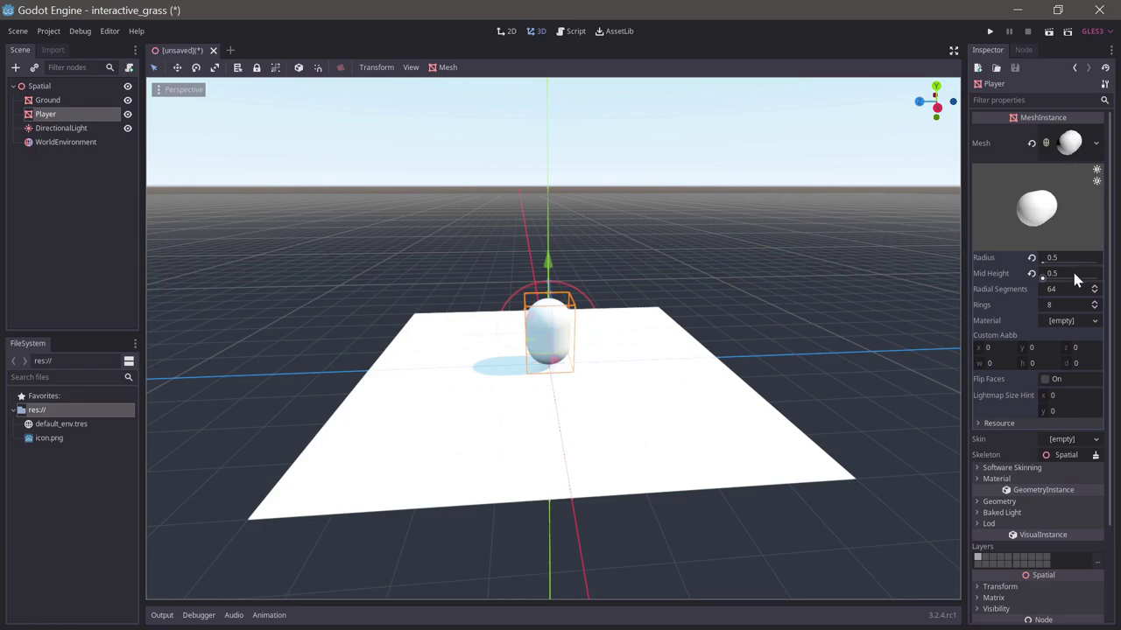
pyautogui.moveTo(604, 322); pyautogui.dragTo(475, 284, button='middle')
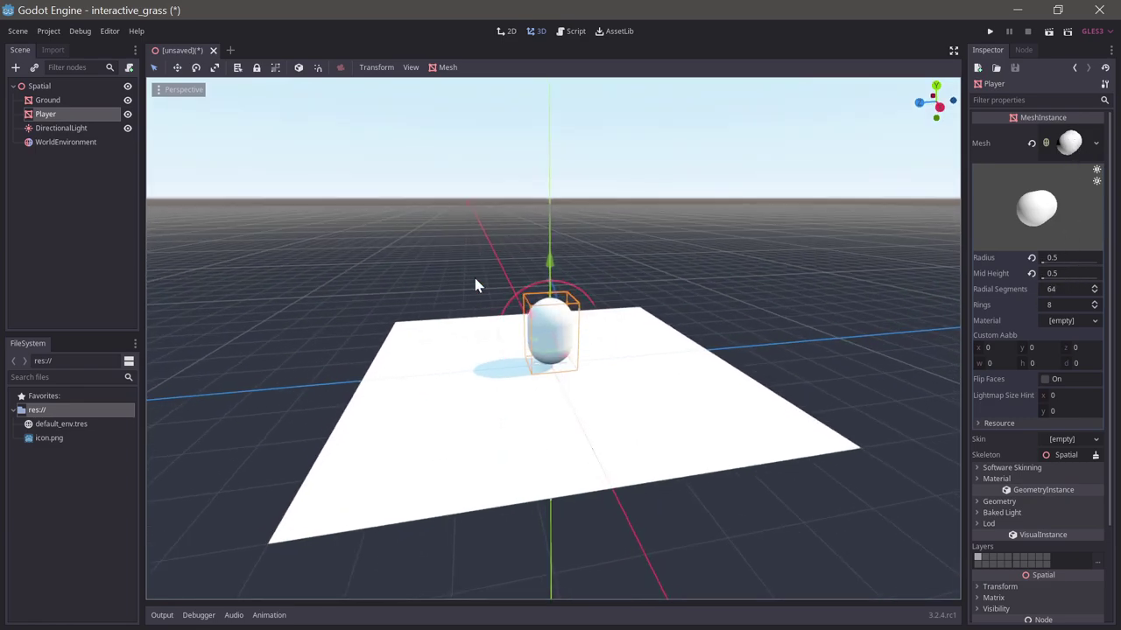
pyautogui.click(58, 129)
pyautogui.moveTo(555, 268); pyautogui.dragTo(550, 273, button='middle')
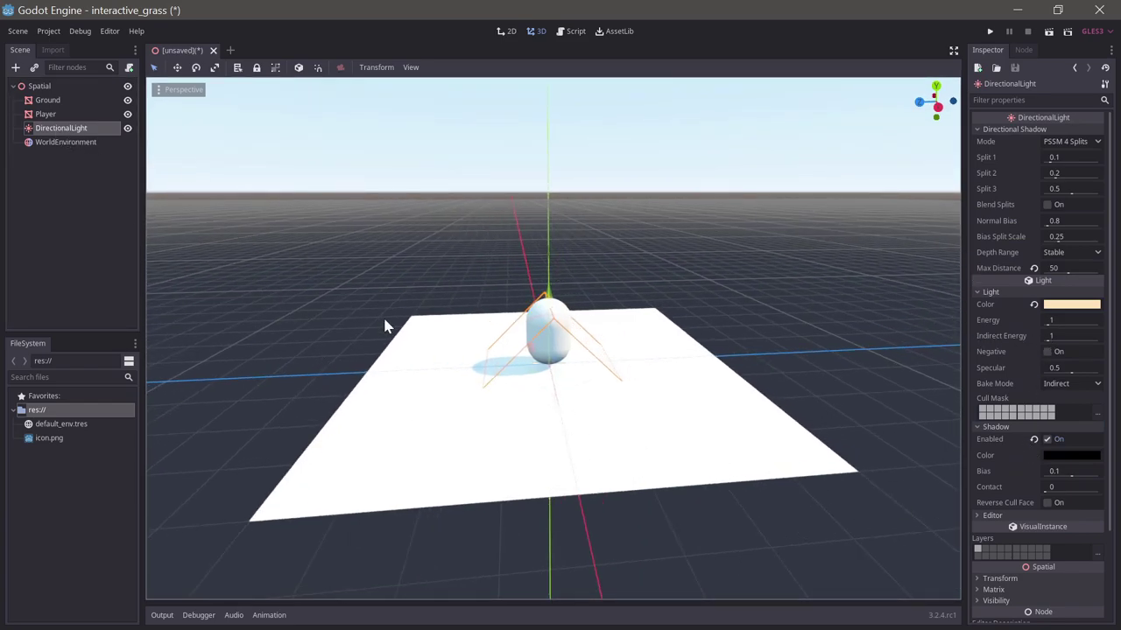
pyautogui.moveTo(469, 442); pyautogui.dragTo(491, 437, button='middle')
pyautogui.click(71, 143)
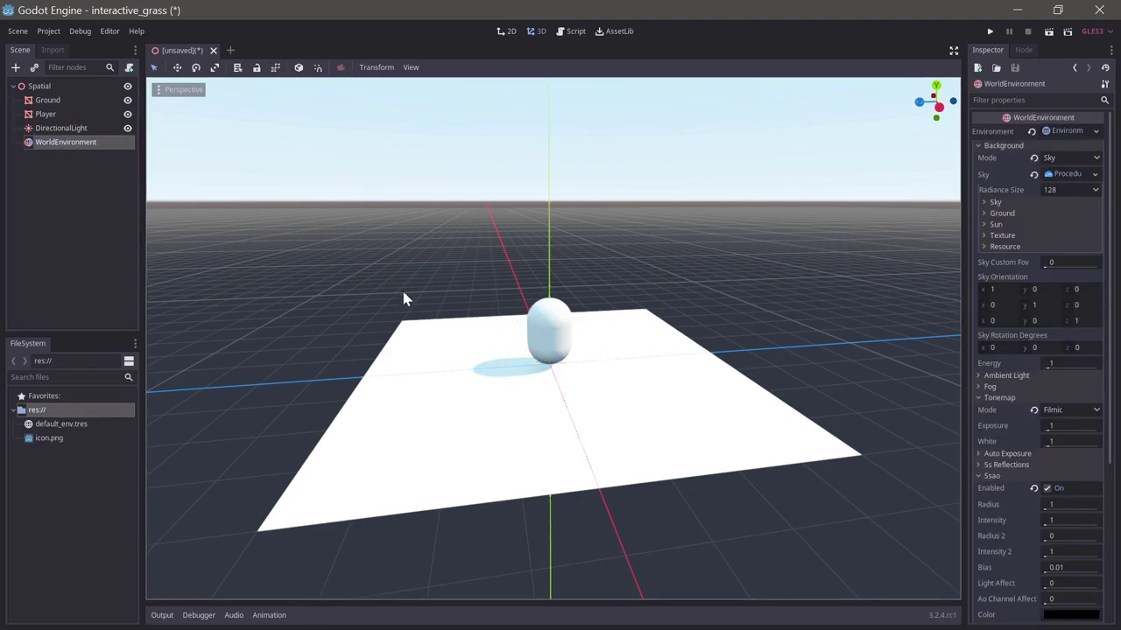
pyautogui.moveTo(402, 301); pyautogui.dragTo(652, 351, button='middle')
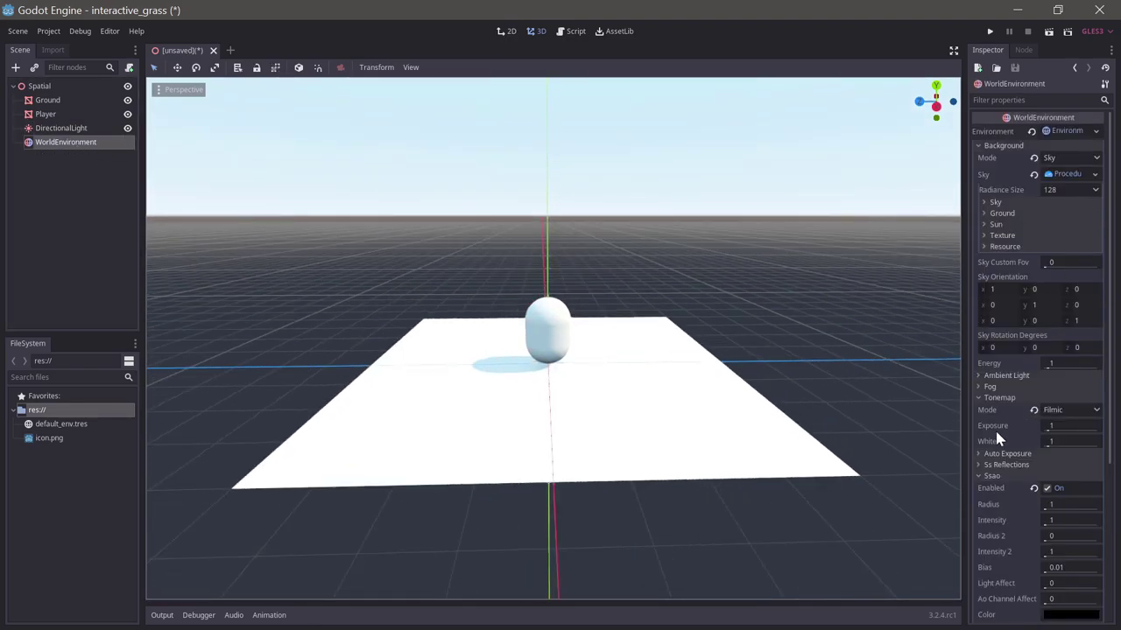
pyautogui.moveTo(910, 420); pyautogui.dragTo(375, 298, button='middle')
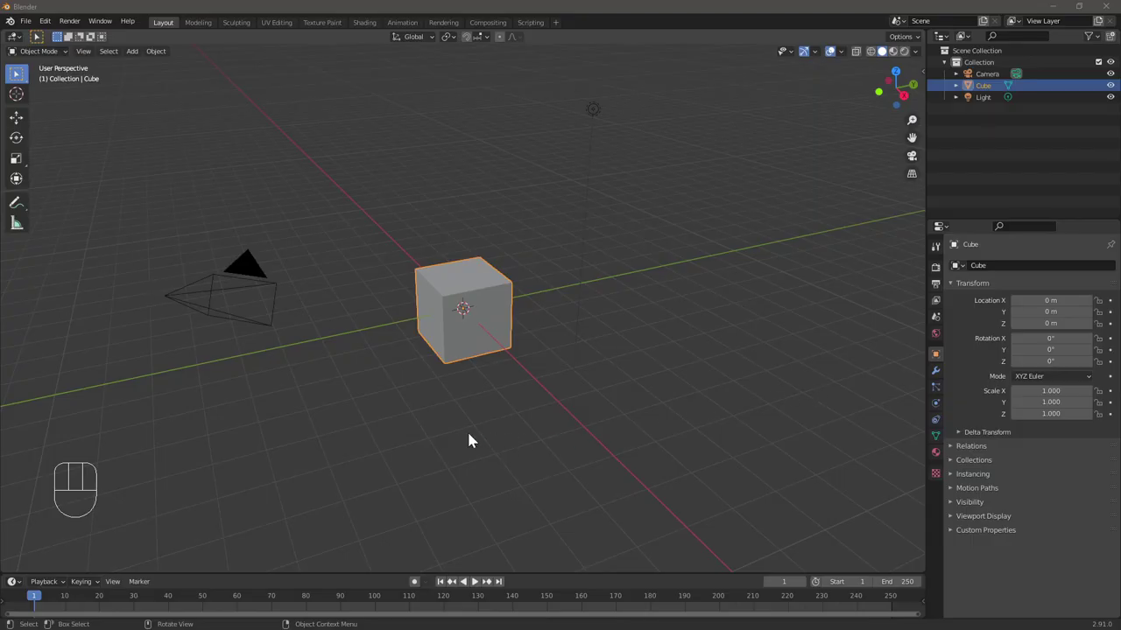
# Step: Switch to Blender, delete the default cube and add a mesh plane at the origin
pyautogui.moveTo(468, 439); pyautogui.dragTo(479, 437, button='middle')
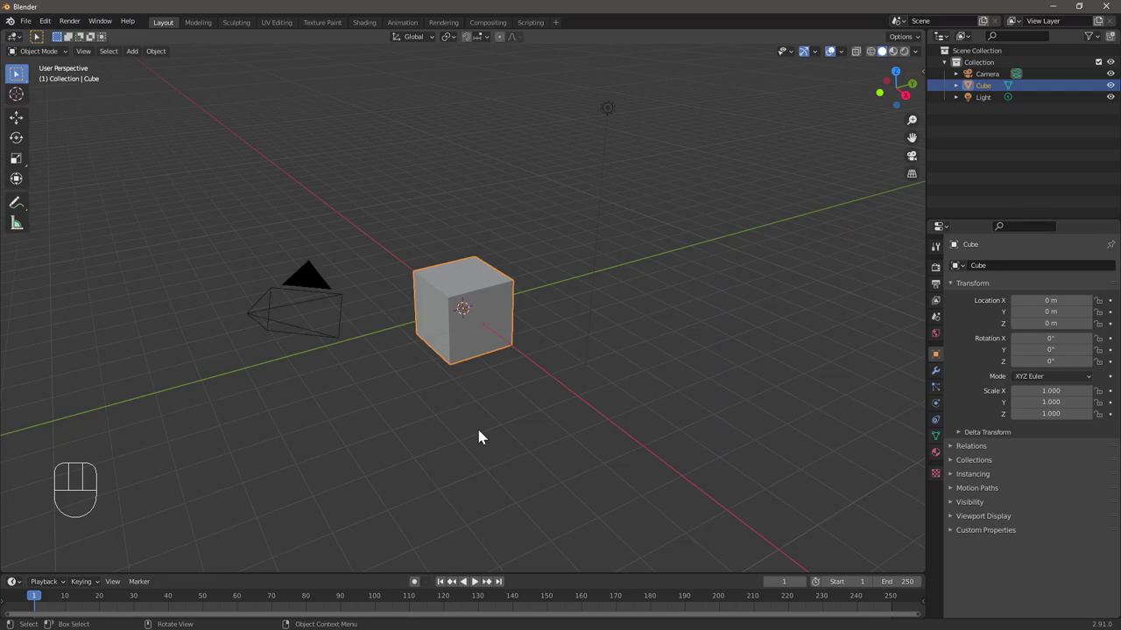
pyautogui.press('x')
pyautogui.click(478, 435)
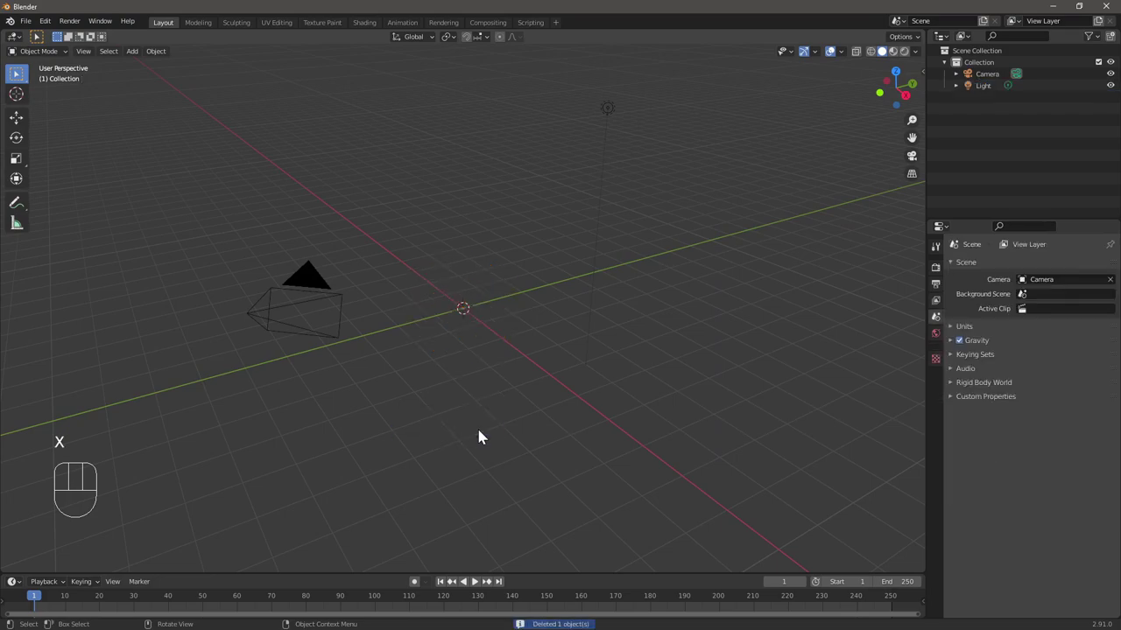
pyautogui.hotkey('shift', 'a')
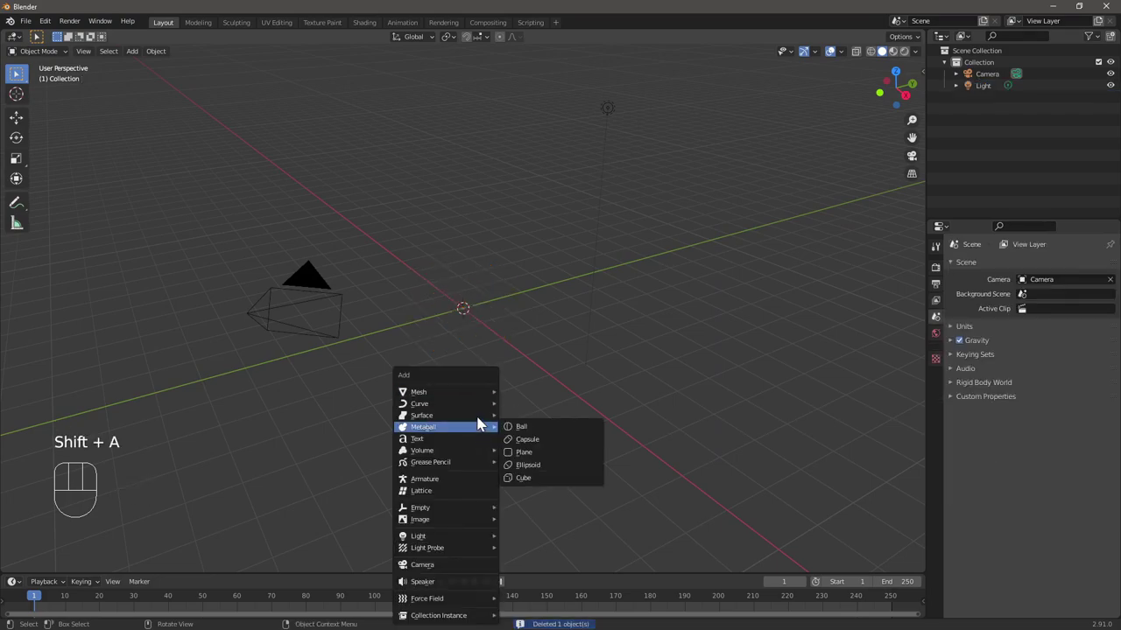
pyautogui.moveTo(479, 400)
pyautogui.click(528, 397)
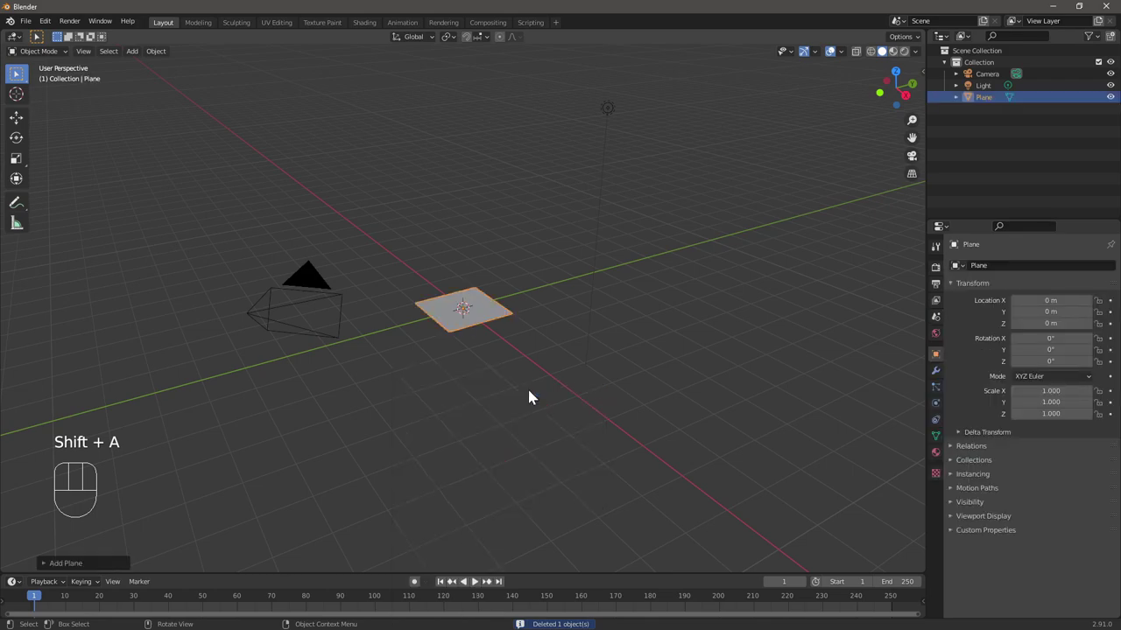
# Step: Rotate the plane's geometry 90° about the global X axis in Edit Mode so it stands upright
pyautogui.press('Tab')
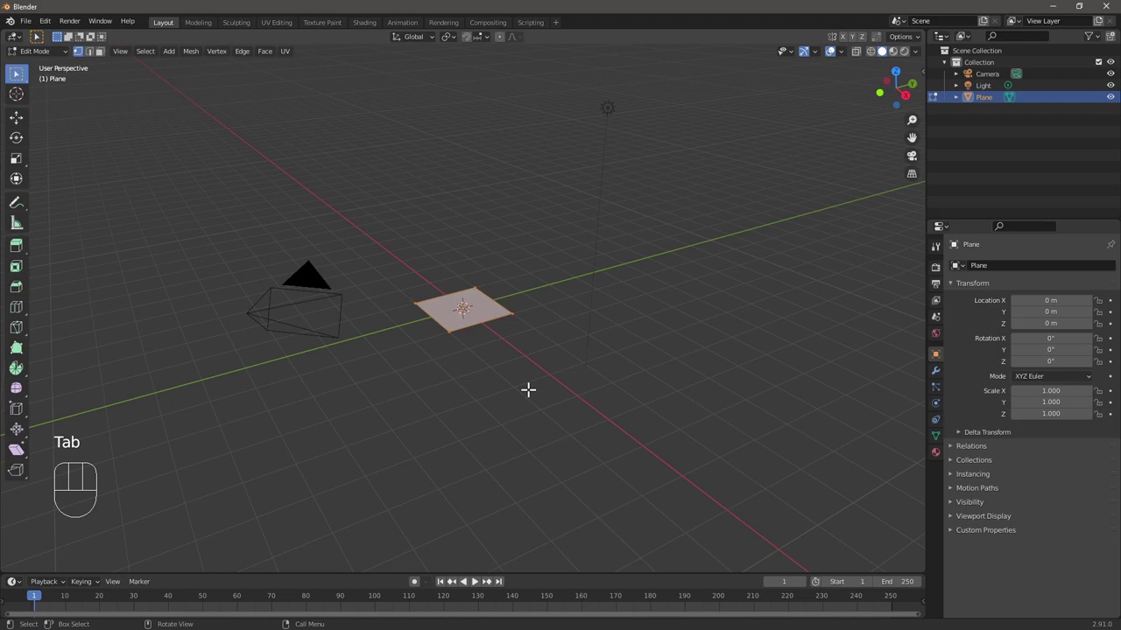
pyautogui.press('r')
pyautogui.write('x')
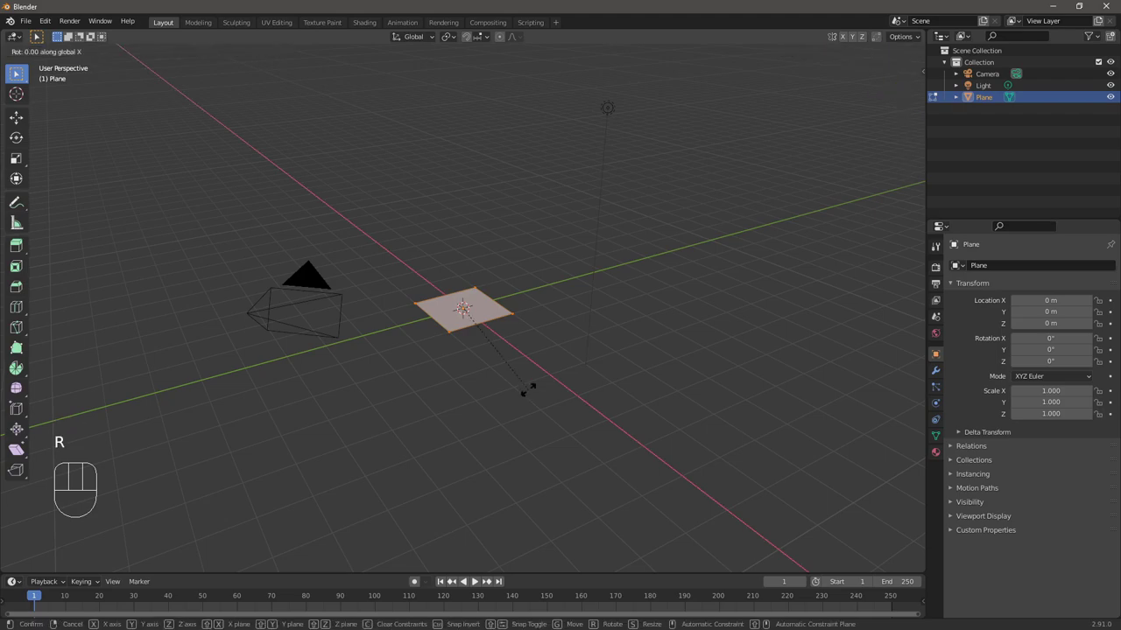
pyautogui.write('90')
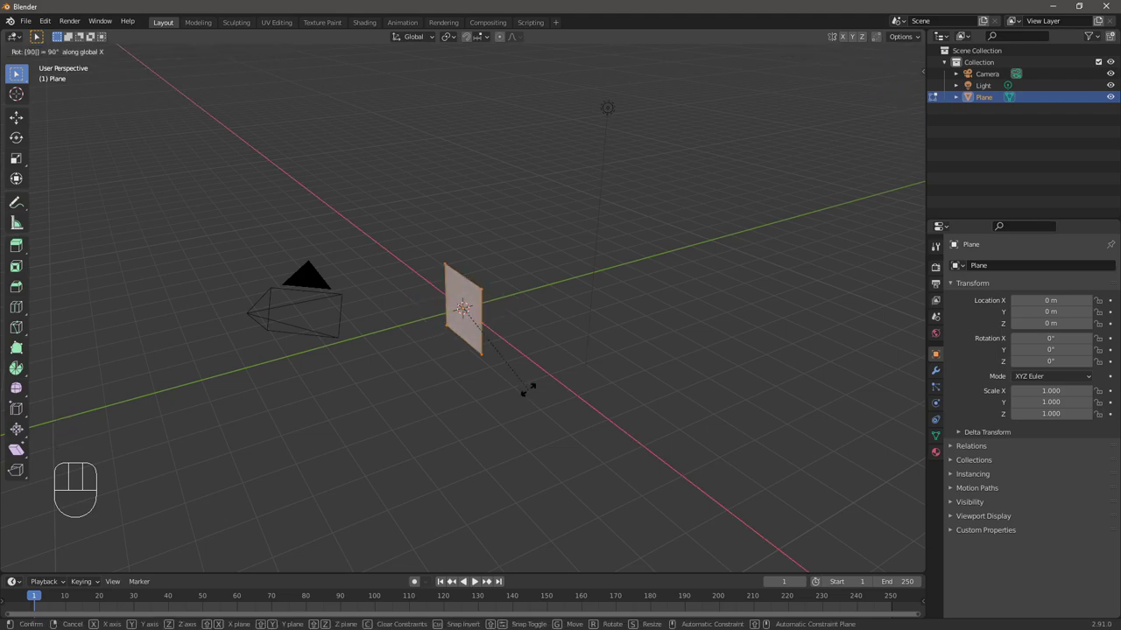
pyautogui.press('Return')
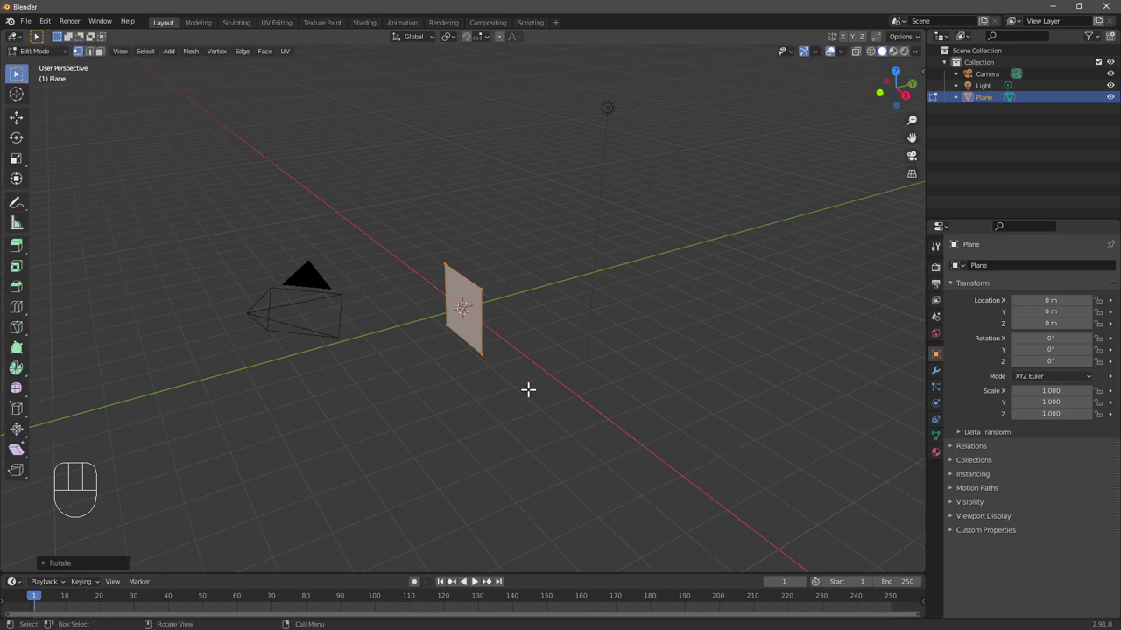
# Step: Move the upright plane's geometry up 1 m along Z so its lower edge sits on the origin
pyautogui.moveTo(510, 388); pyautogui.dragTo(585, 383, button='middle')
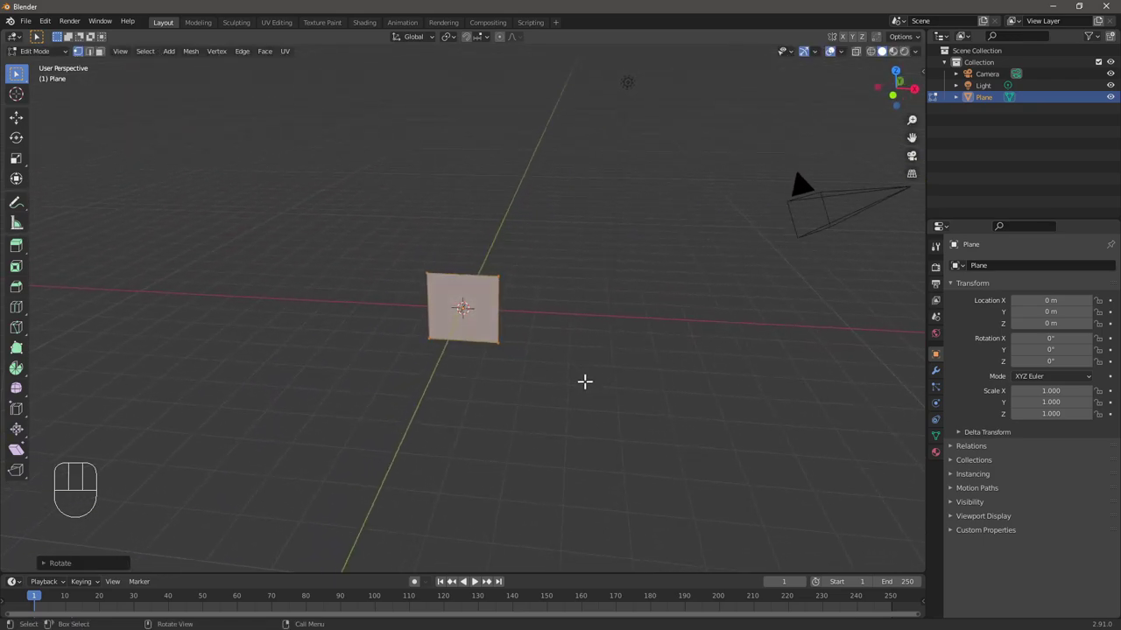
pyautogui.press('g')
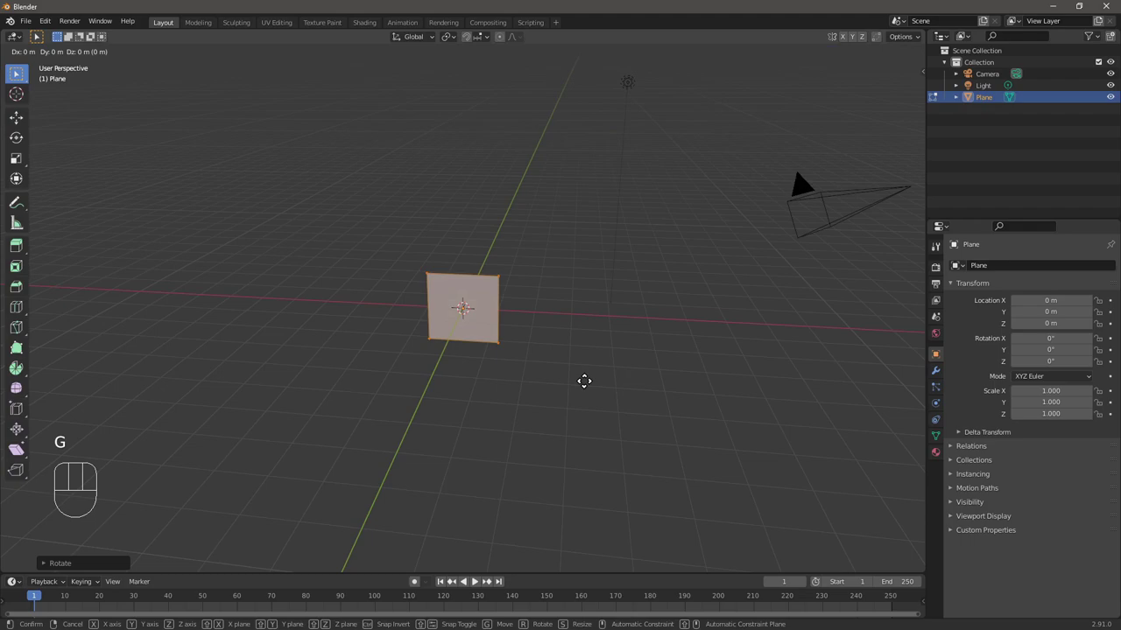
pyautogui.press('z')
pyautogui.press('ctrl')
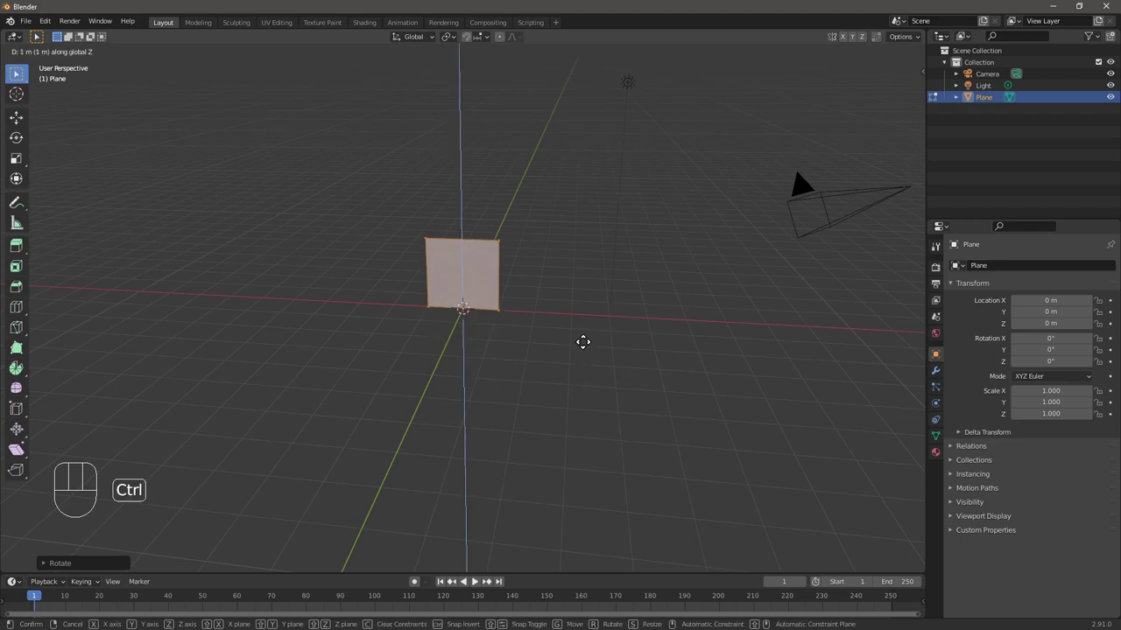
pyautogui.click(583, 341)
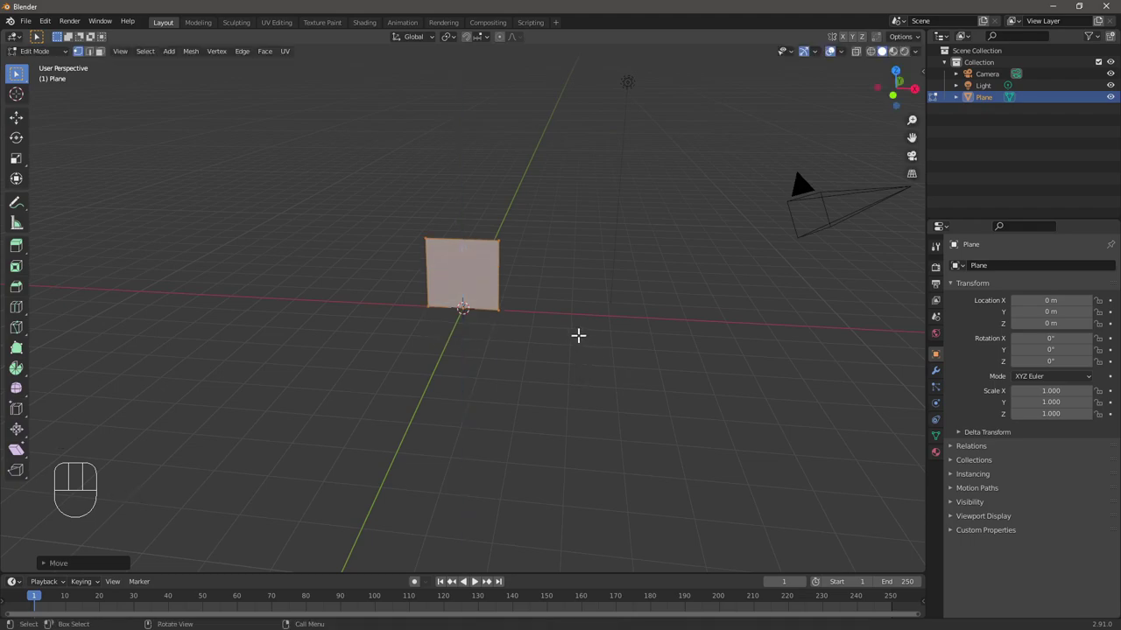
# Step: Merge the plane's two upper vertices at their center to form a triangle, and return to Object Mode
pyautogui.scroll(1, 573, 335)
pyautogui.moveTo(570, 333)
pyautogui.keyDown('shift'); pyautogui.mouseDown(button='middle')
pyautogui.moveTo(562, 364)
pyautogui.moveTo(585, 347)
pyautogui.mouseUp(button='middle'); pyautogui.keyUp('shift')
pyautogui.press('Tab')
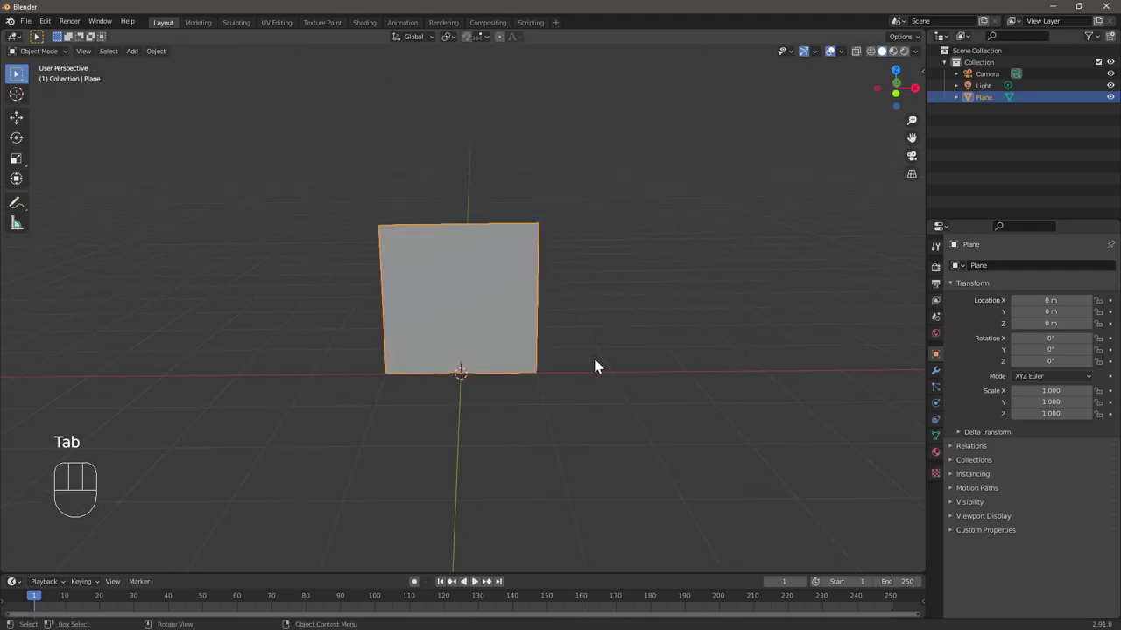
pyautogui.press('Tab')
pyautogui.moveTo(593, 191); pyautogui.dragTo(358, 249)
pyautogui.press('m')
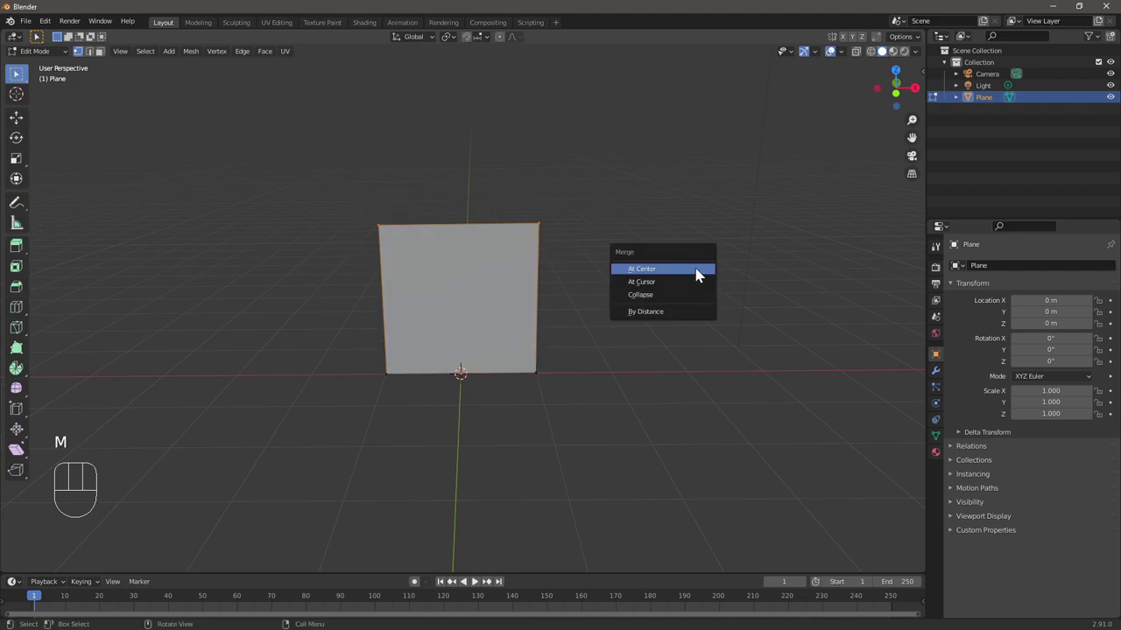
pyautogui.click(697, 271)
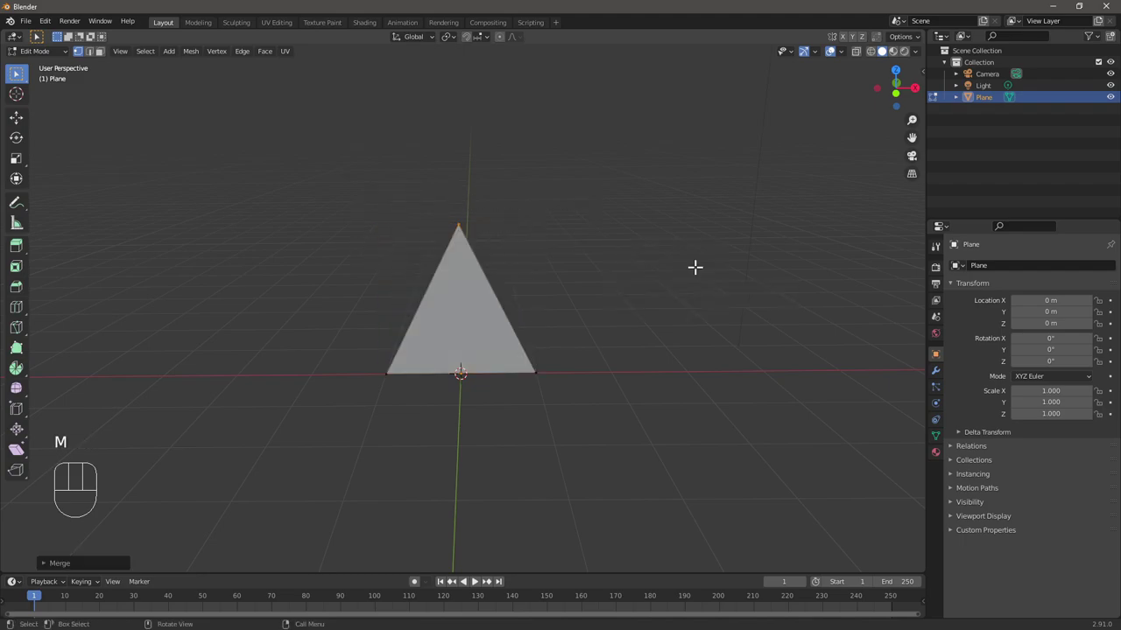
pyautogui.moveTo(694, 267); pyautogui.dragTo(683, 274, button='middle')
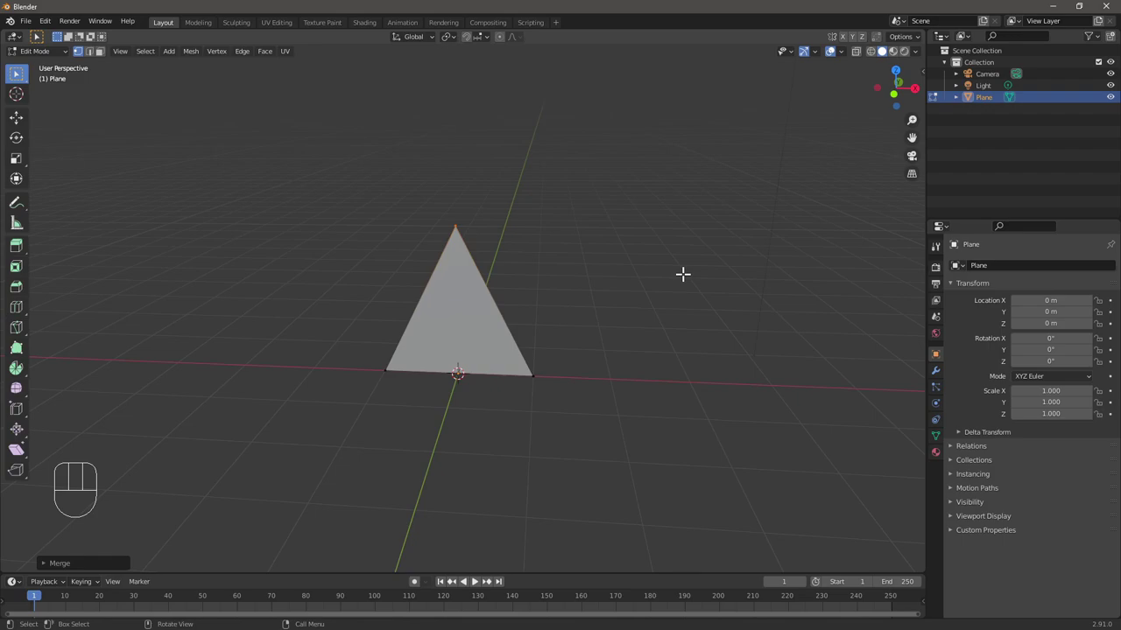
pyautogui.press('Tab')
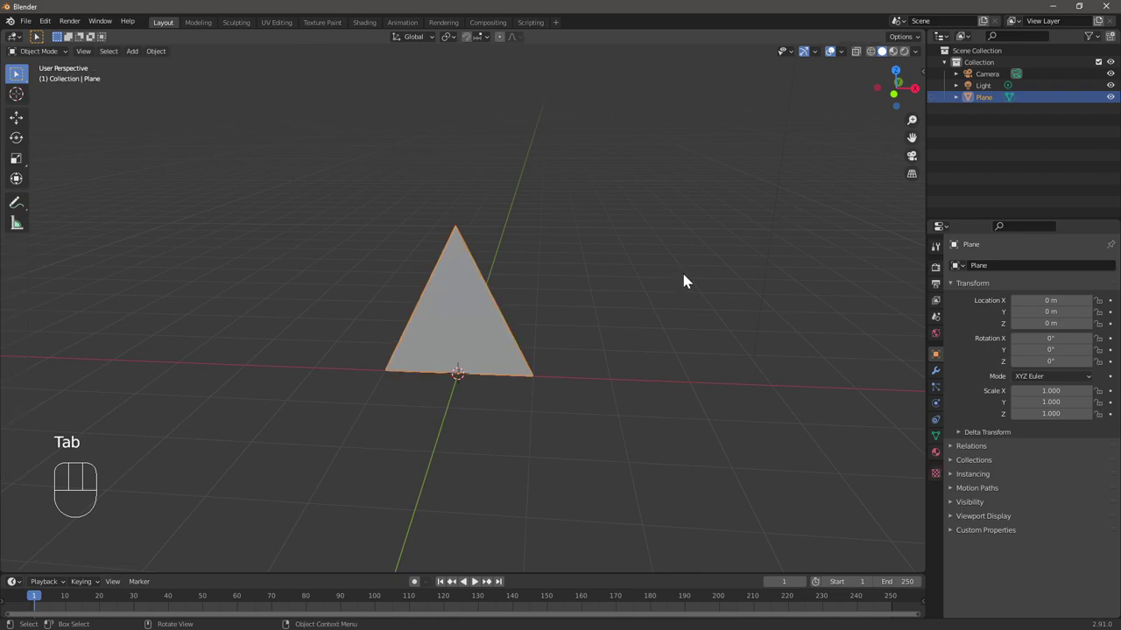
# Step: Set the triangle's dimensions to 0.1 m in X and 0.5 m in Z
pyautogui.press('ctrl')
pyautogui.press('n')
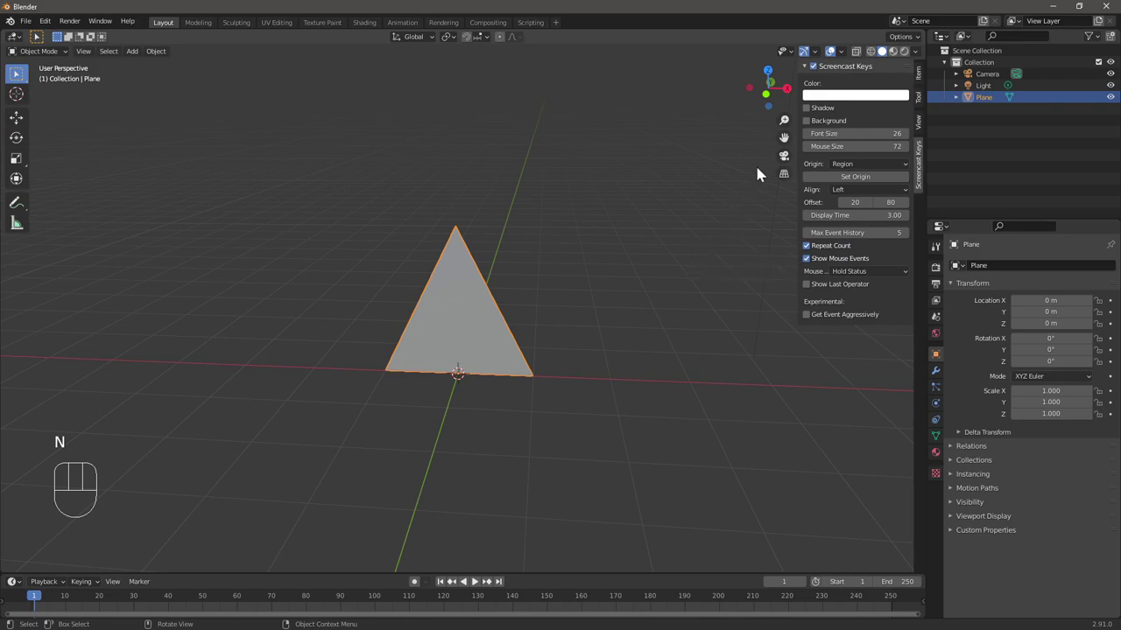
pyautogui.click(916, 72)
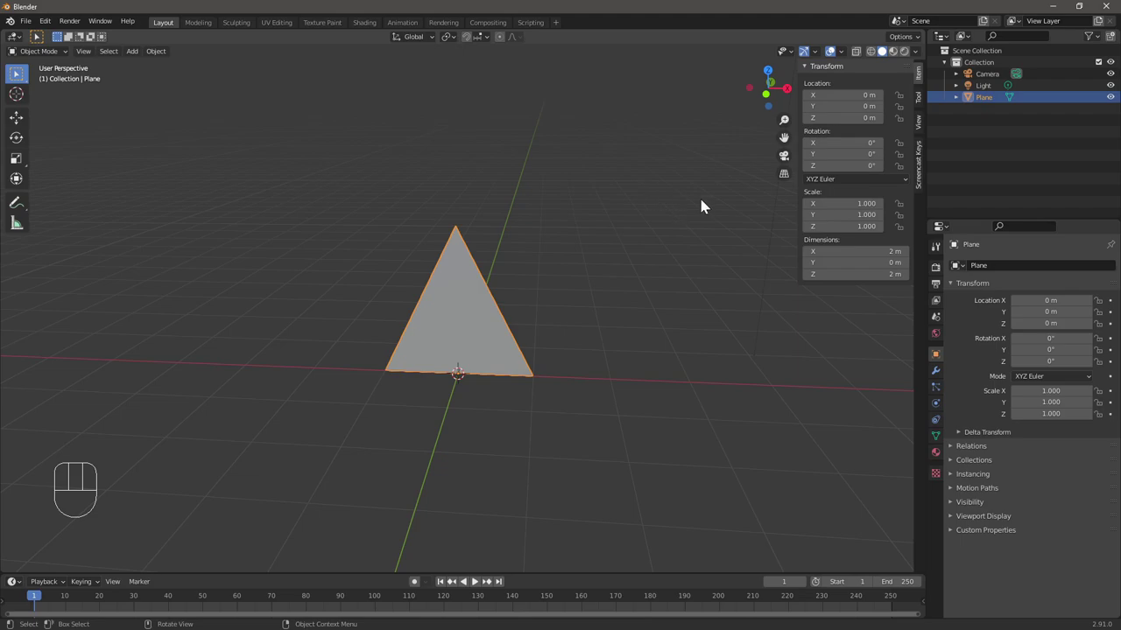
pyautogui.click(845, 251)
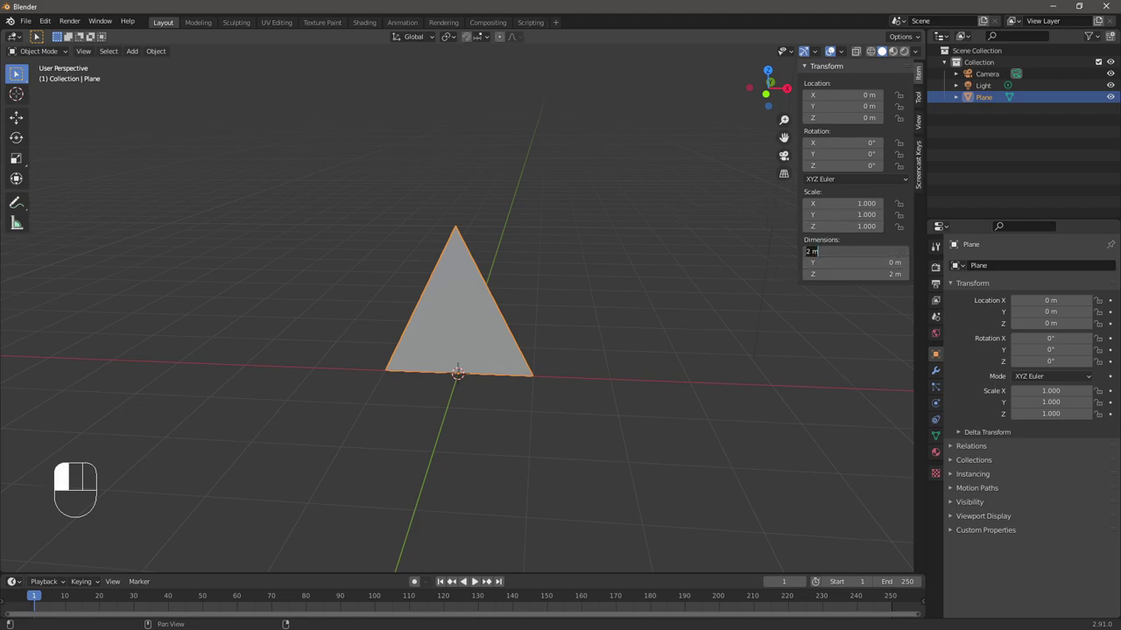
pyautogui.write('0.1')
pyautogui.press('Return')
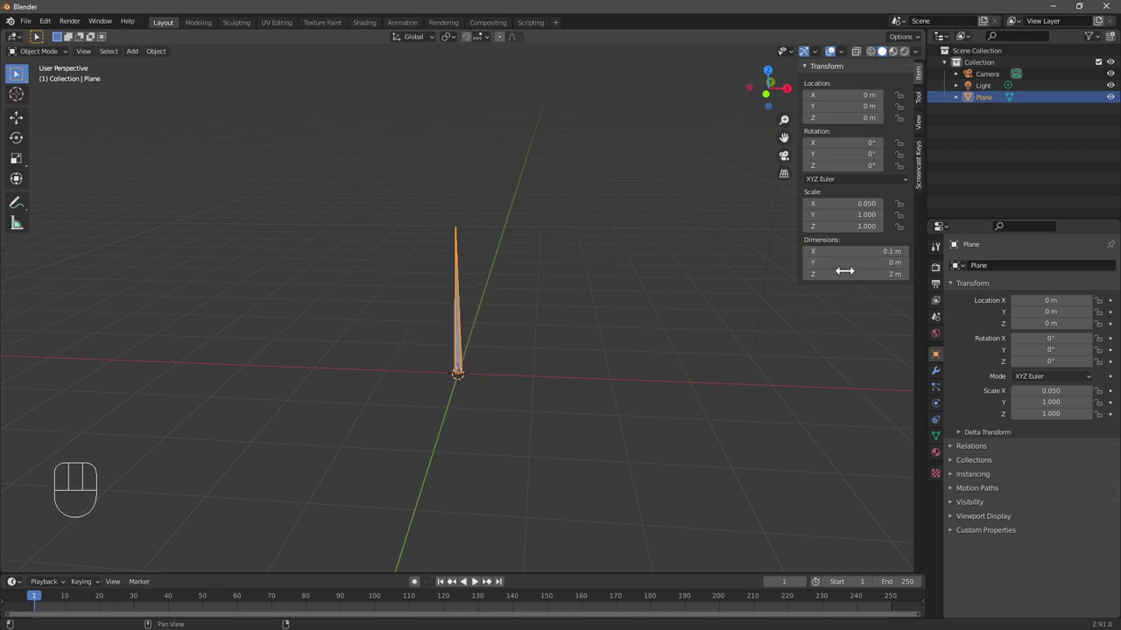
pyautogui.click(846, 273)
pyautogui.write('.5')
pyautogui.press('Return')
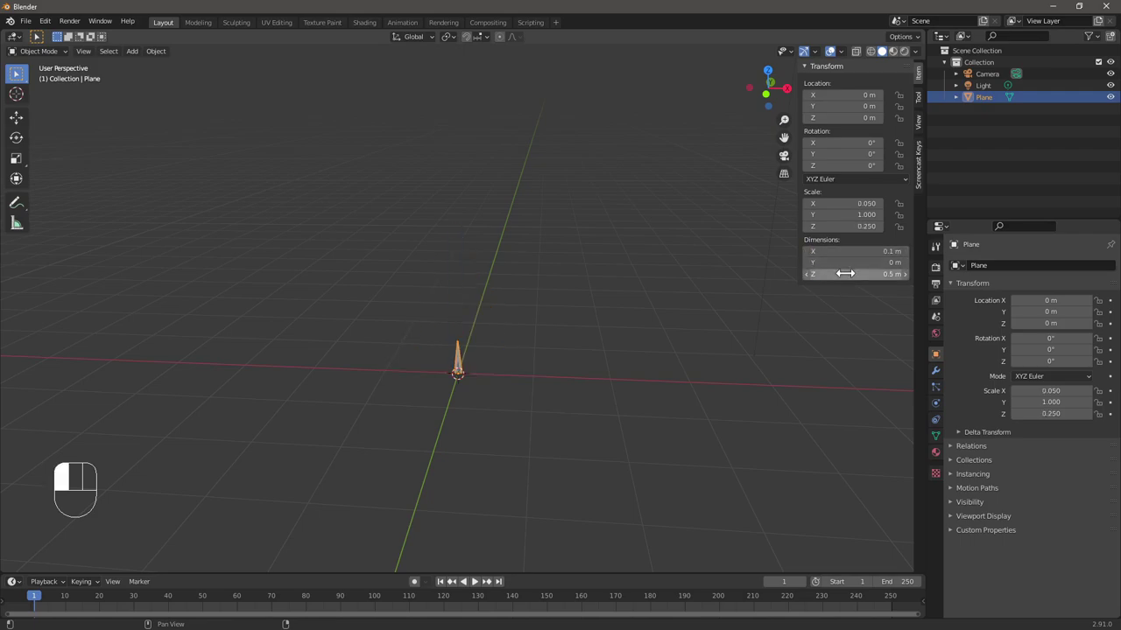
# Step: Apply all transforms to the narrow triangle
pyautogui.scroll(4, 481, 485)
pyautogui.keyDown('shift'); pyautogui.moveTo(484, 477); pyautogui.dragTo(516, 383, button='middle'); pyautogui.keyUp('shift')
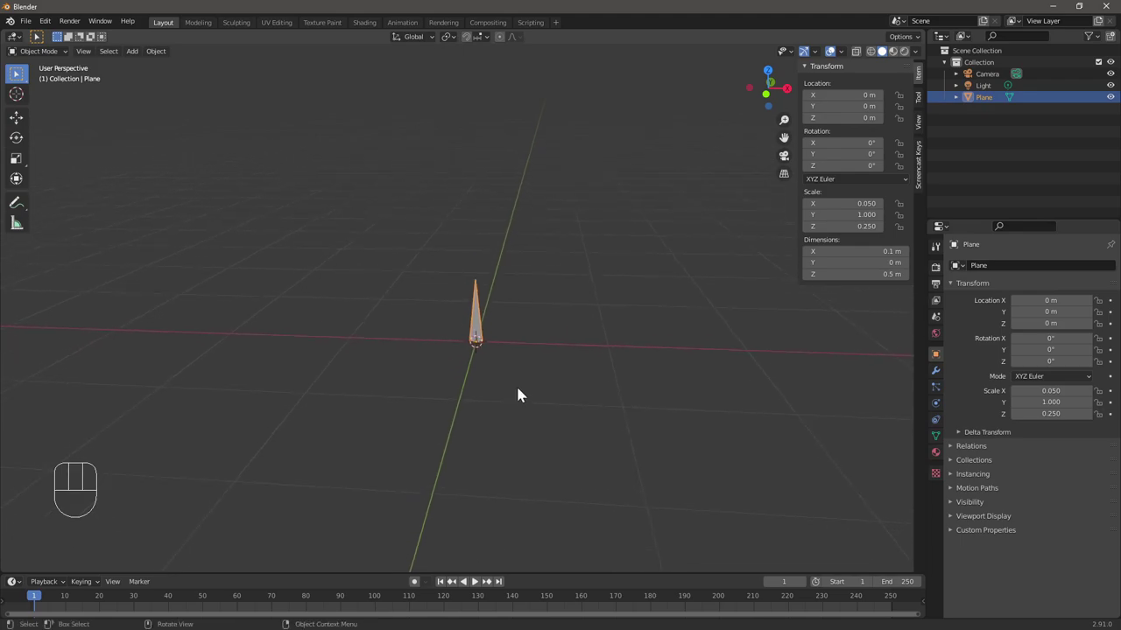
pyautogui.scroll(3, 517, 384)
pyautogui.moveTo(592, 401)
pyautogui.mouseDown(button='middle')
pyautogui.moveTo(610, 408)
pyautogui.moveTo(585, 396)
pyautogui.mouseUp(button='middle')
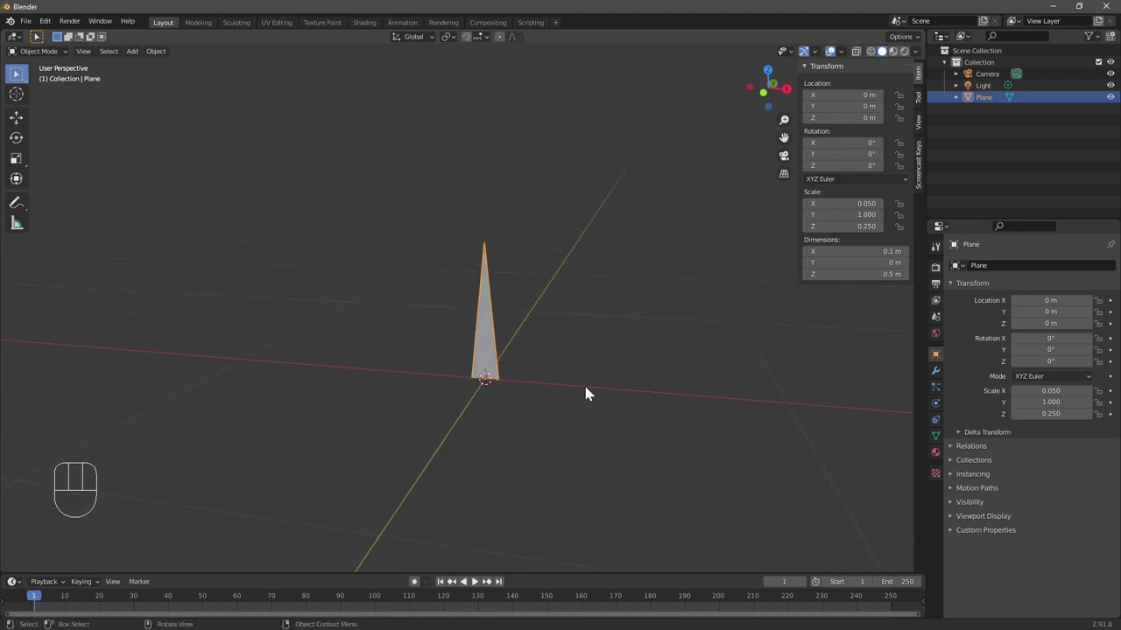
pyautogui.hotkey('ctrl', 'a')
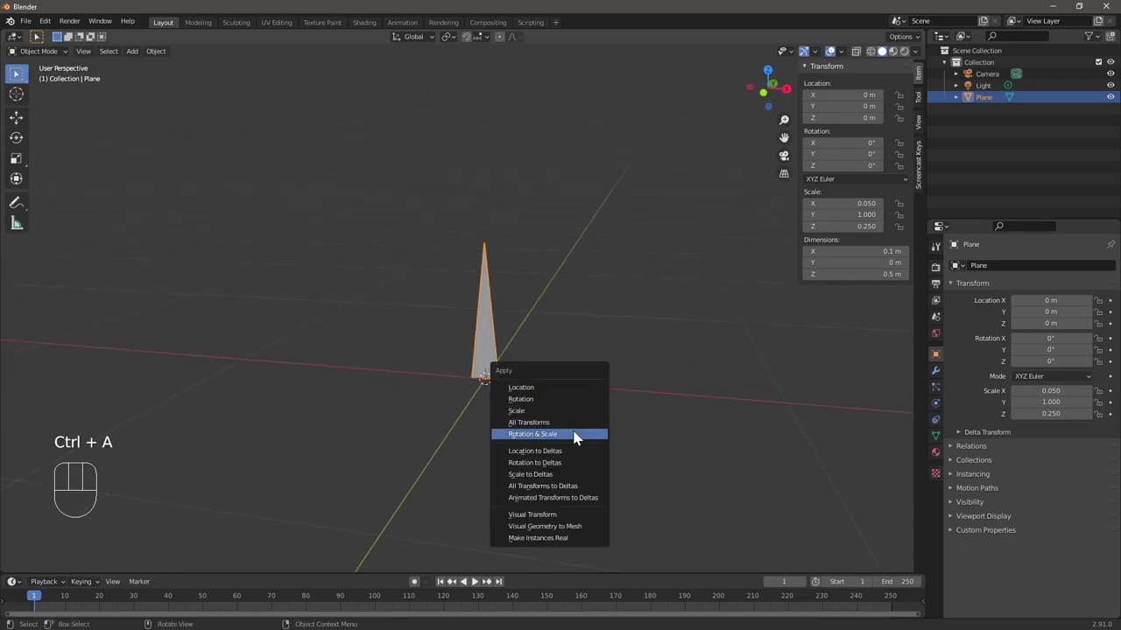
pyautogui.click(571, 422)
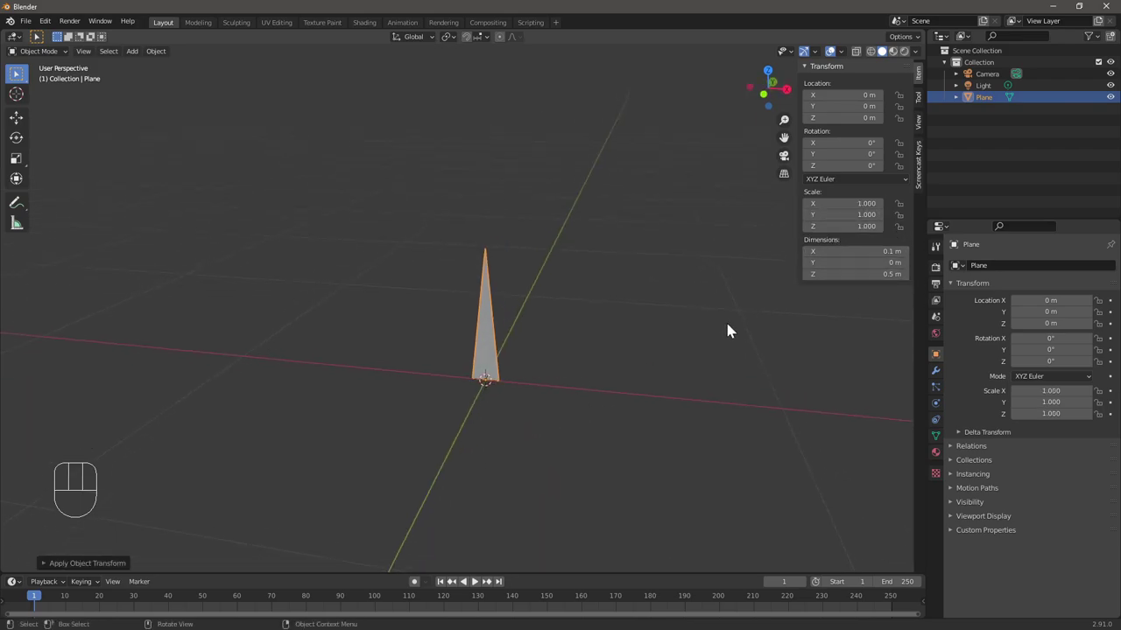
# Step: In the UV Editing workspace, project the whole triangle's UVs from the front view with bounds, and return to Object Mode
pyautogui.moveTo(724, 319)
pyautogui.mouseDown(button='middle')
pyautogui.moveTo(735, 321)
pyautogui.moveTo(710, 335)
pyautogui.mouseUp(button='middle')
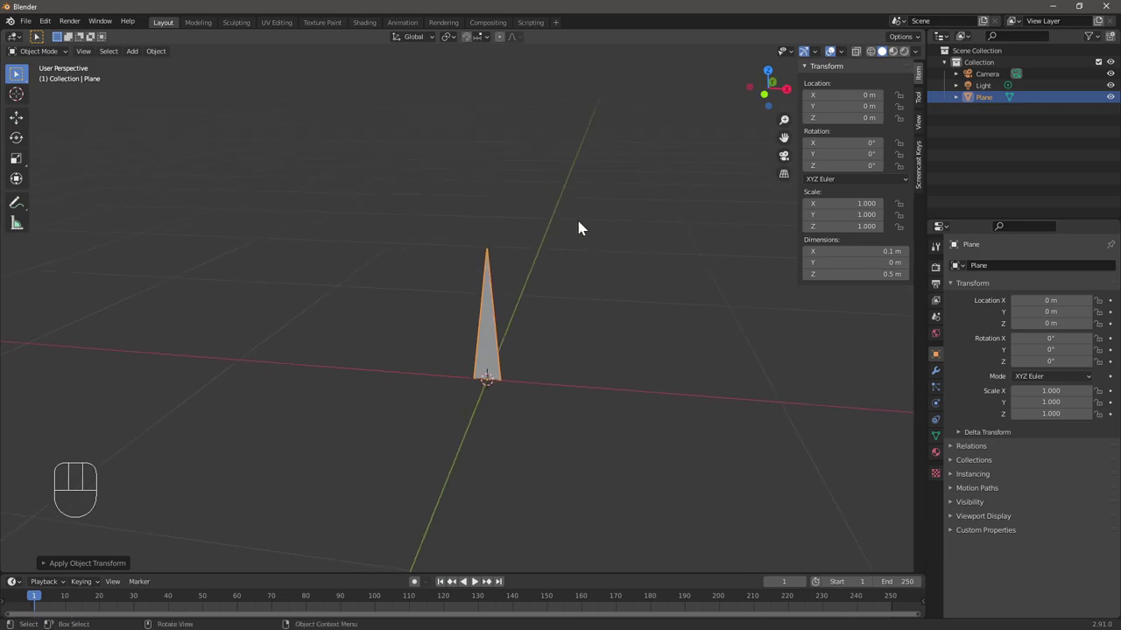
pyautogui.click(277, 23)
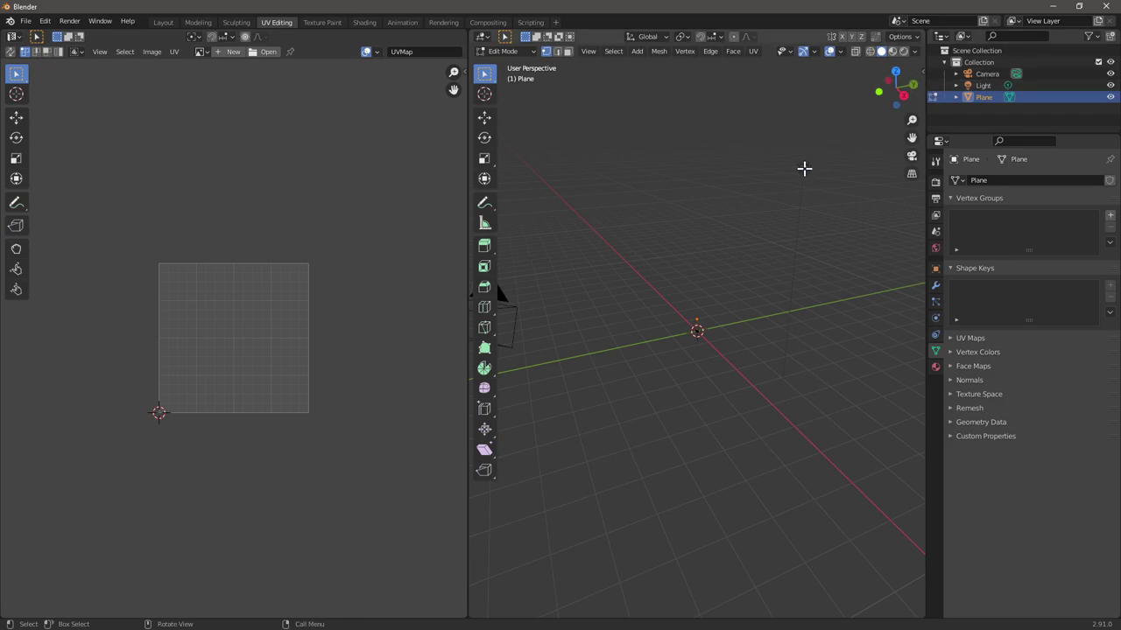
pyautogui.press('Tab')
pyautogui.moveTo(804, 168); pyautogui.dragTo(683, 392, button='middle')
pyautogui.press('Tab')
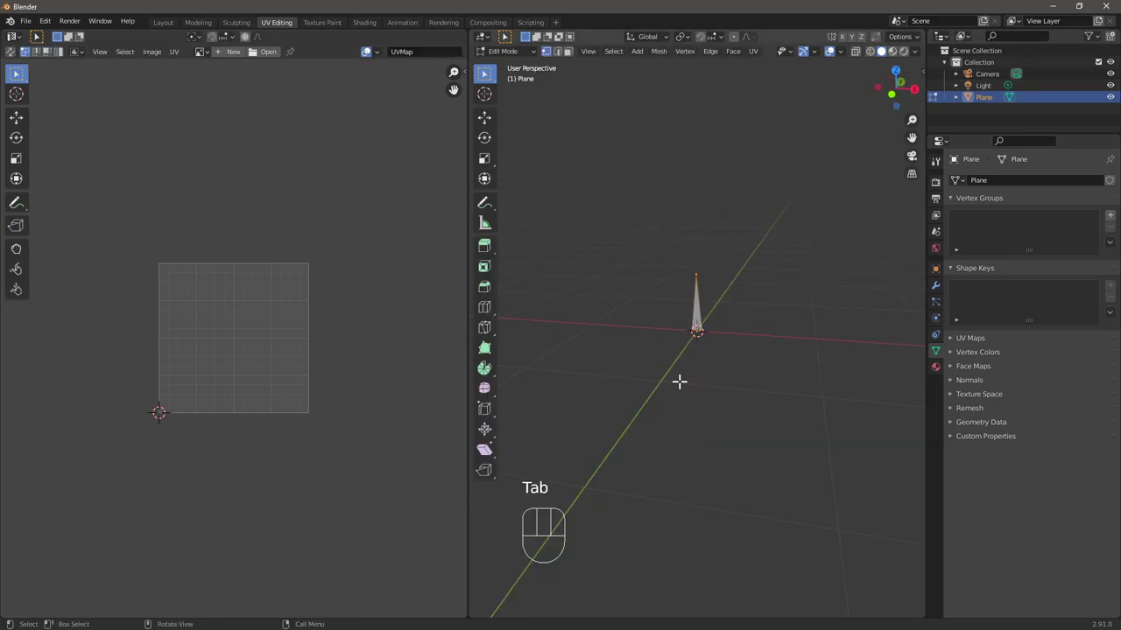
pyautogui.press('a')
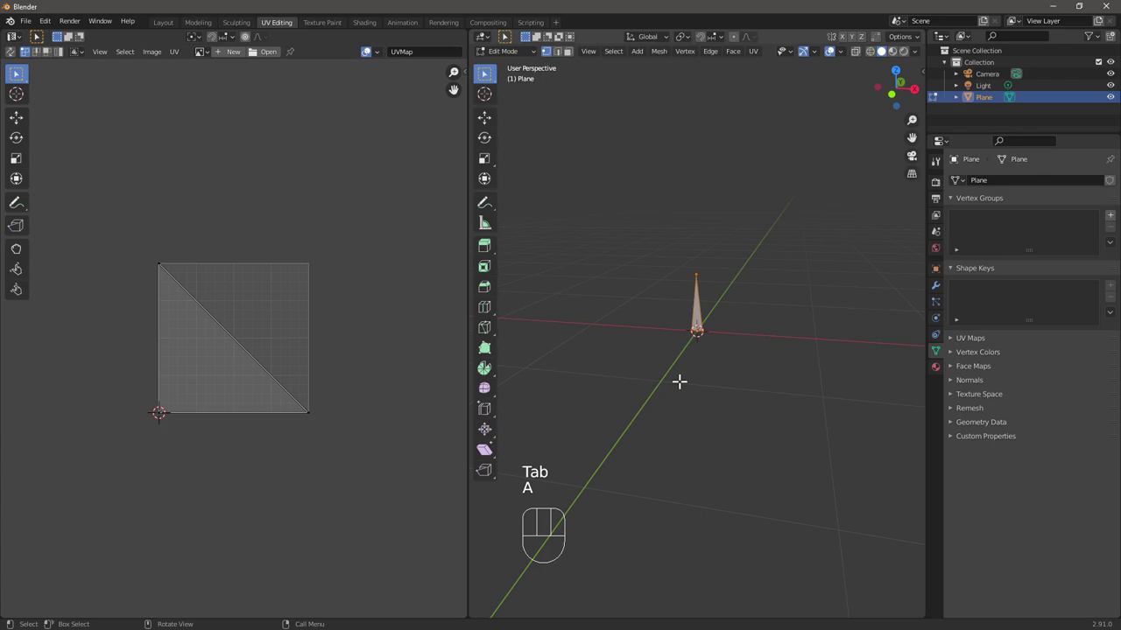
pyautogui.click(891, 93)
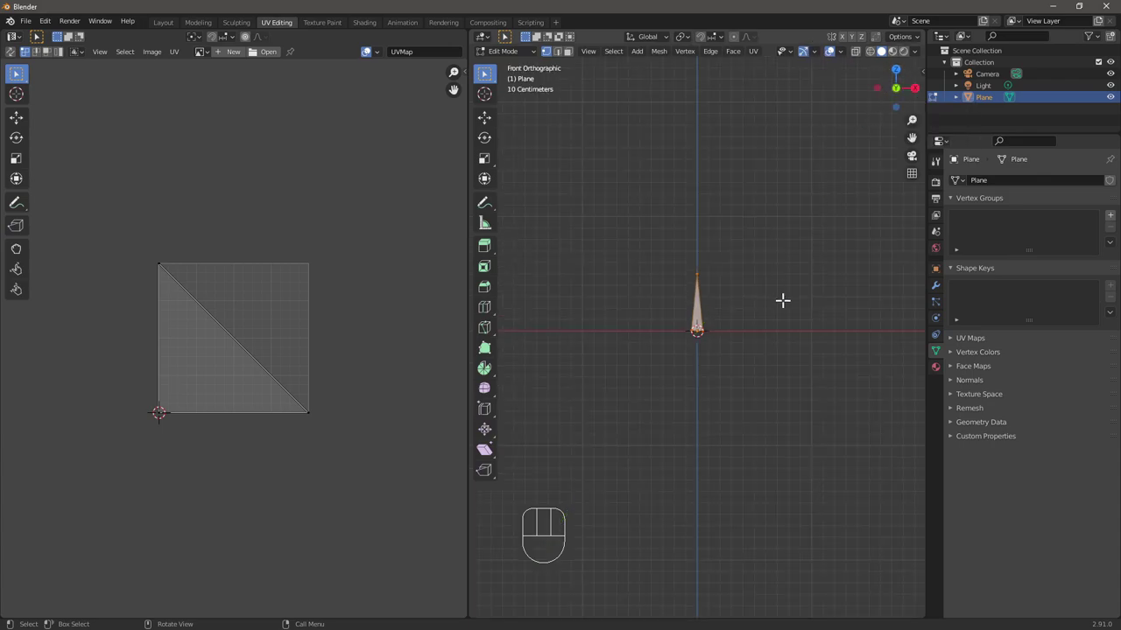
pyautogui.press('u')
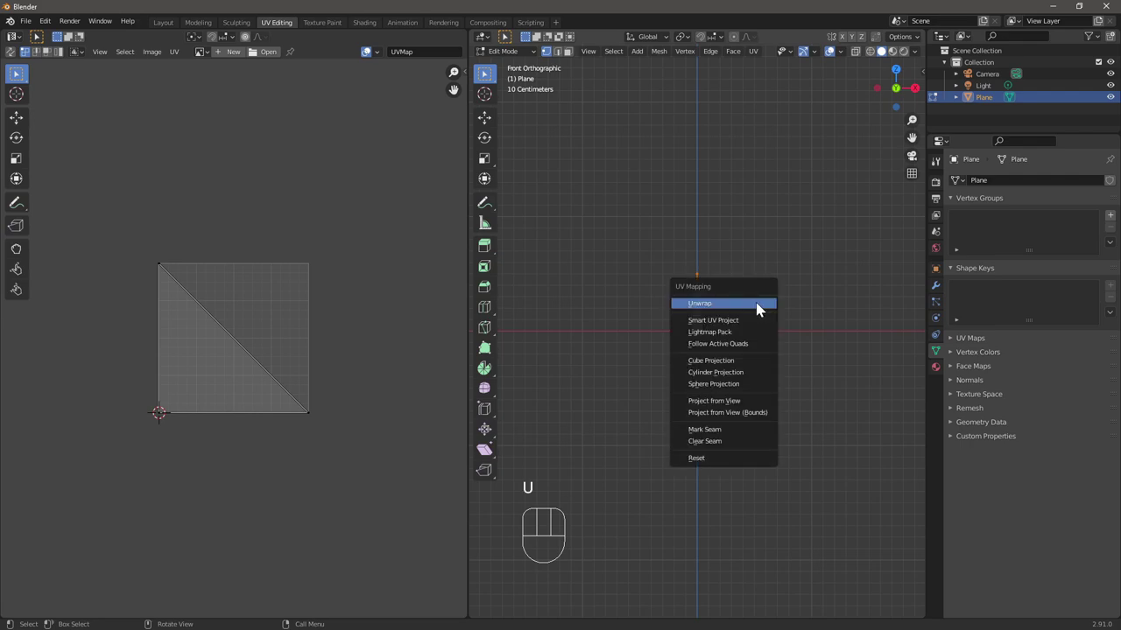
pyautogui.click(741, 412)
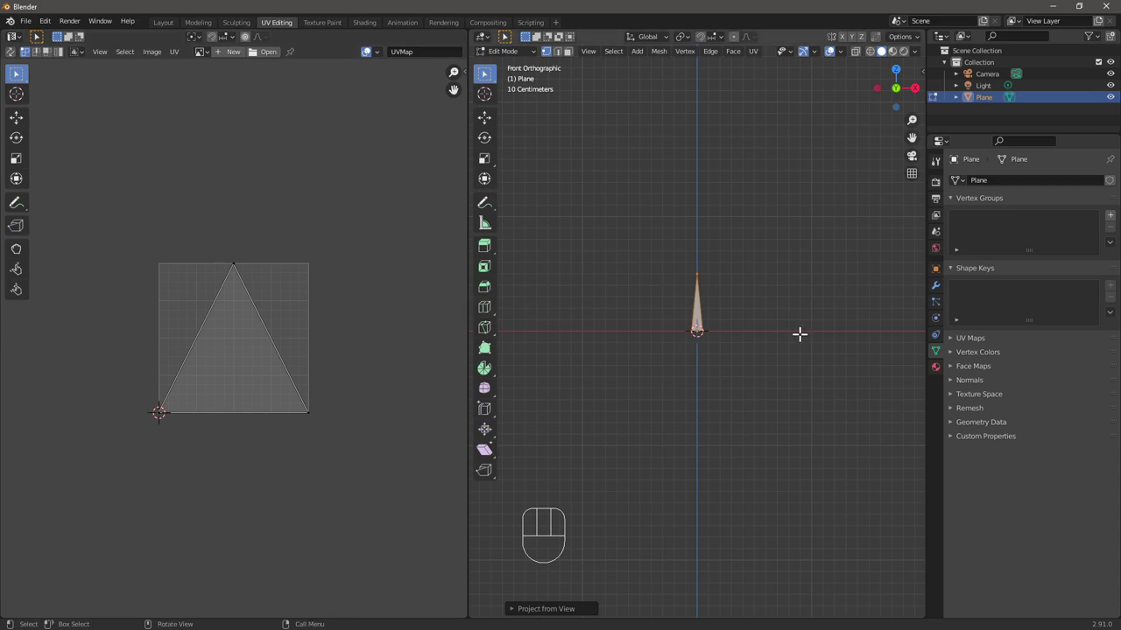
pyautogui.press('Tab')
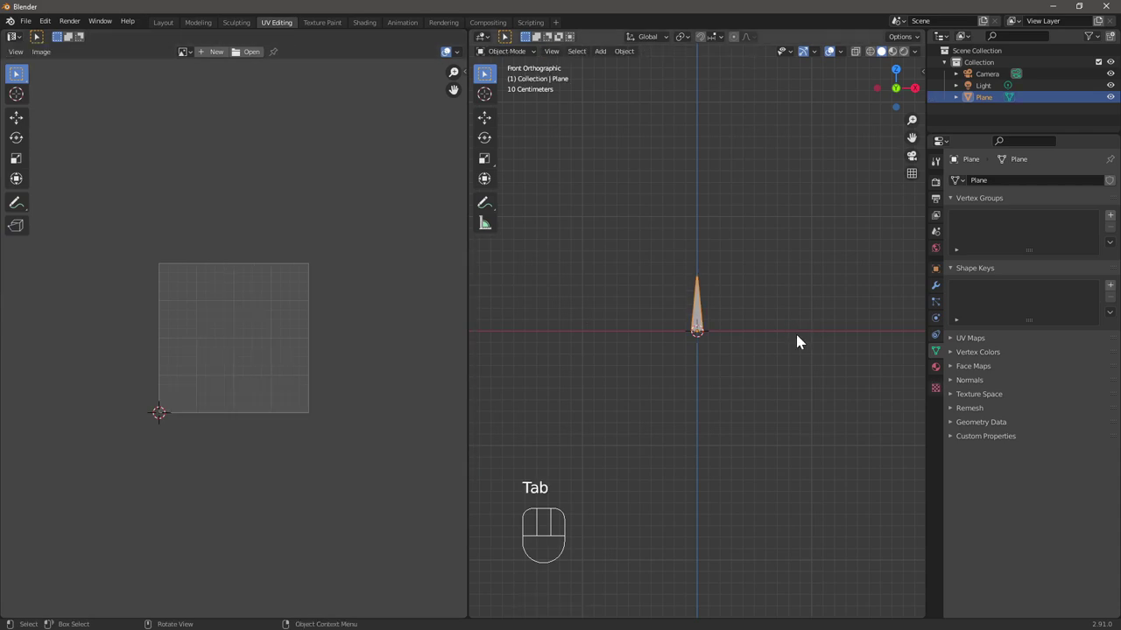
# Step: Start a Wavefront (.obj) export and browse to the interactive_grass folder in Documents
pyautogui.moveTo(773, 316); pyautogui.dragTo(744, 331, button='middle')
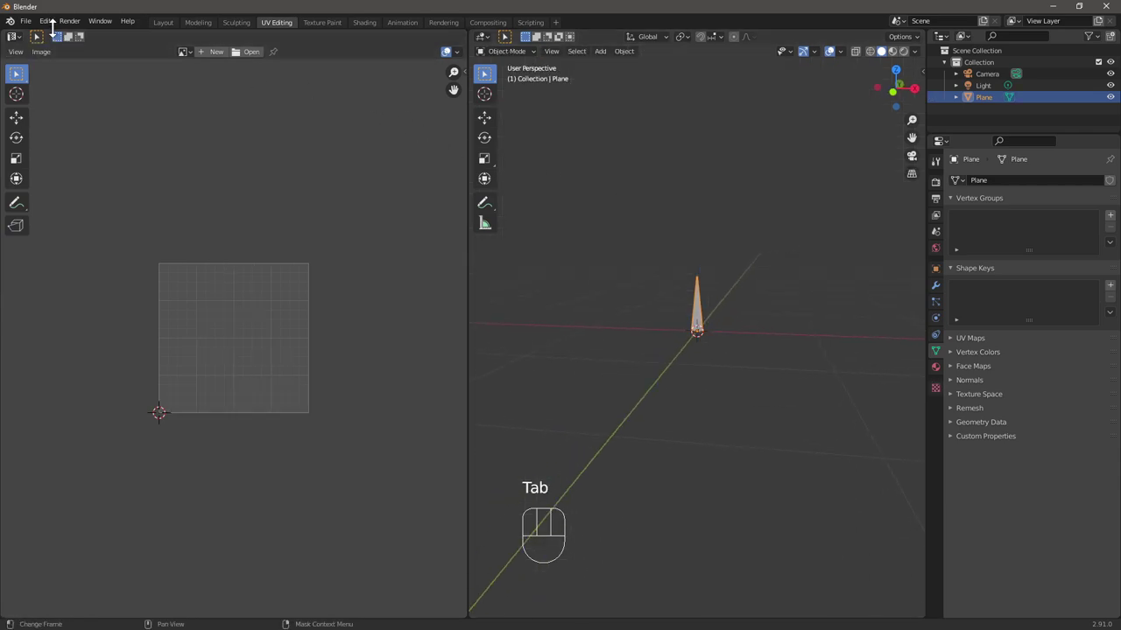
pyautogui.click(26, 20)
pyautogui.moveTo(49, 191)
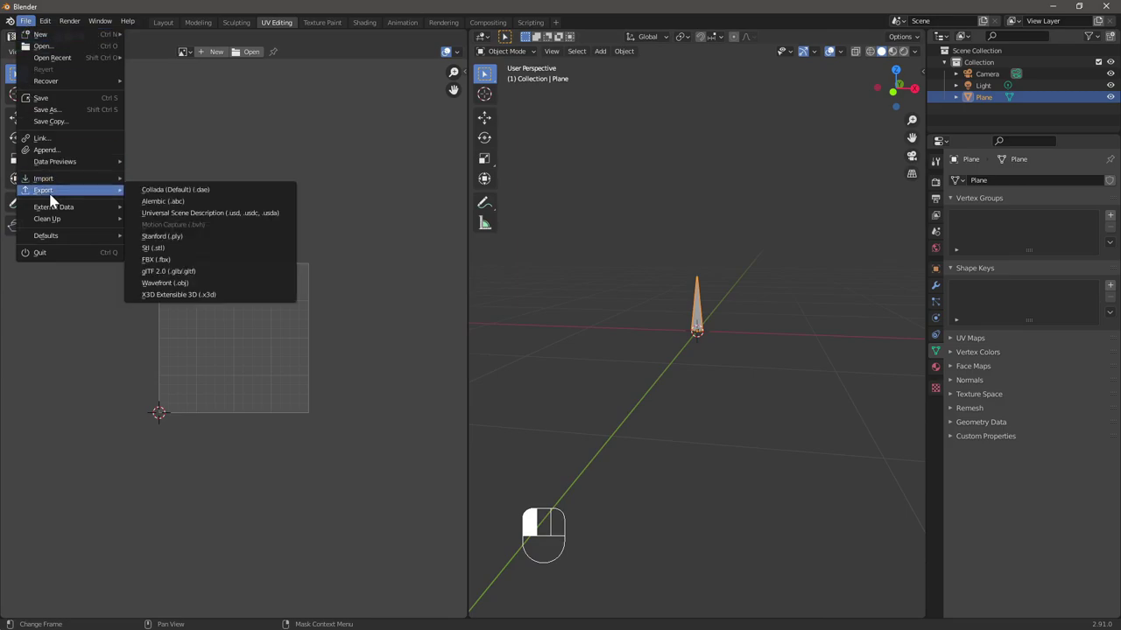
pyautogui.click(190, 286)
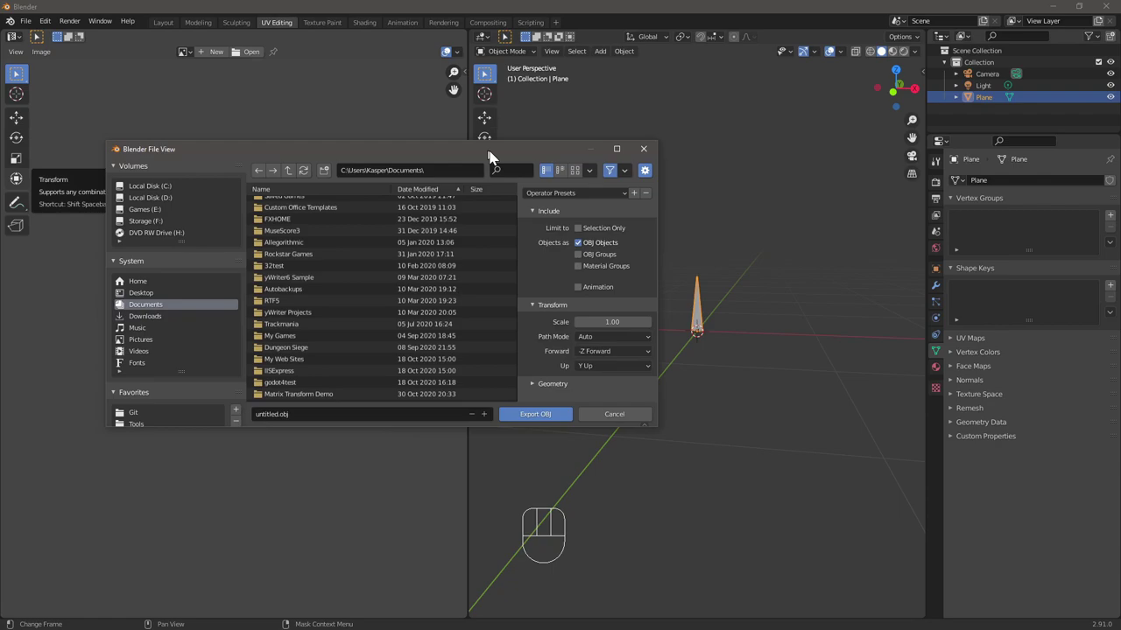
pyautogui.click(156, 307)
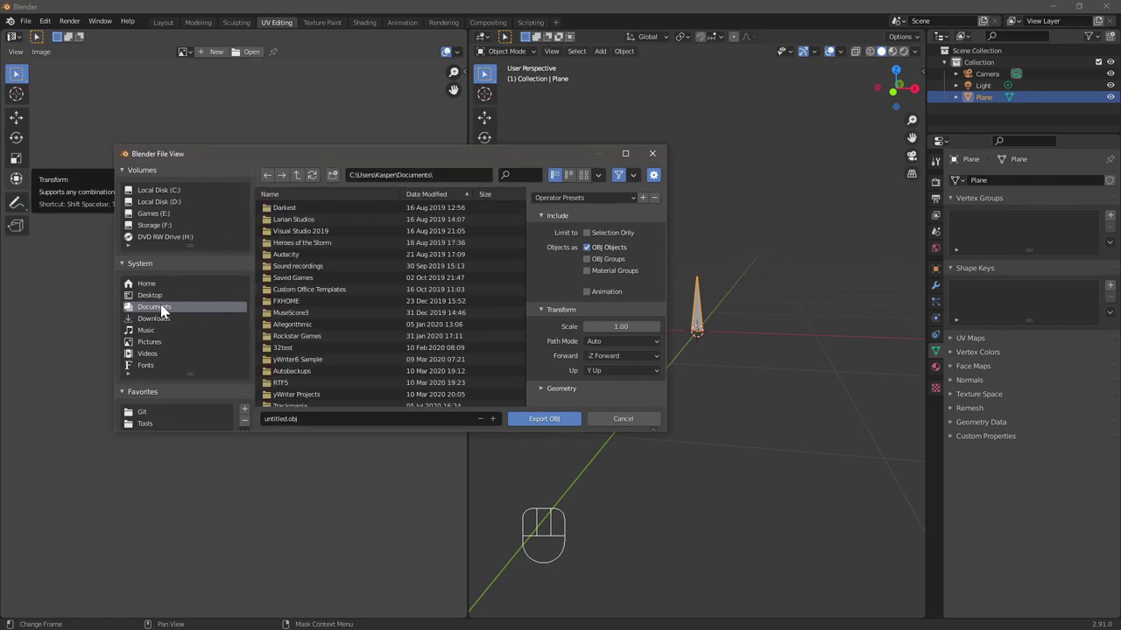
pyautogui.click(418, 196)
pyautogui.doubleClick(316, 210)
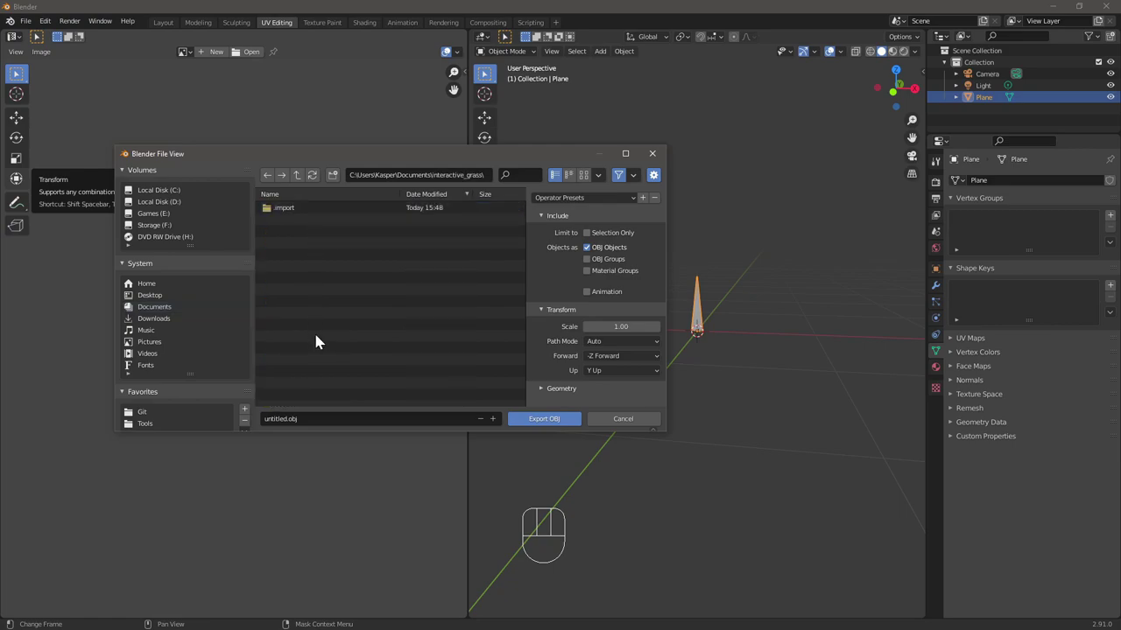
# Step: Name the file straw.obj, limit the export to the selection only, and export it
pyautogui.click(283, 419)
pyautogui.click(285, 418)
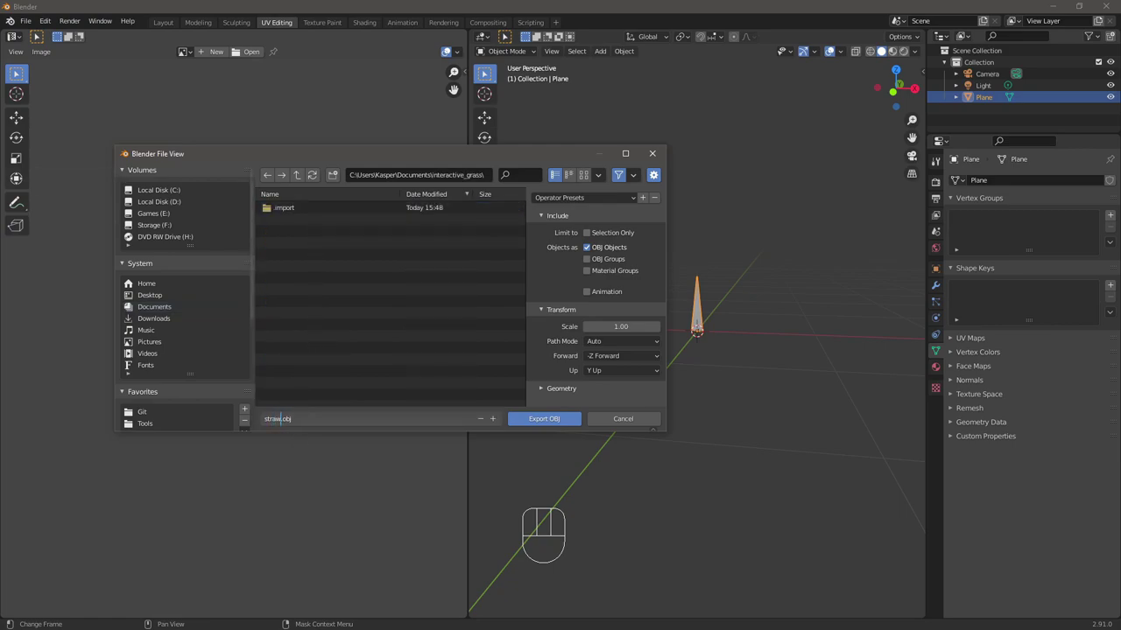
pyautogui.write('straw')
pyautogui.click(587, 233)
pyautogui.click(586, 233)
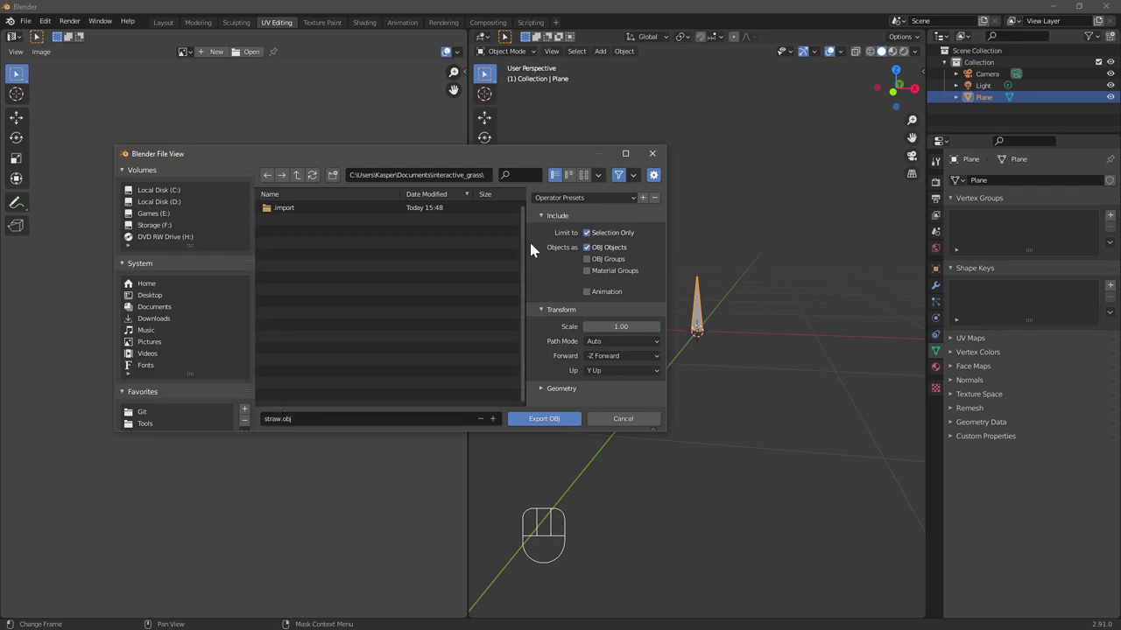
pyautogui.click(561, 420)
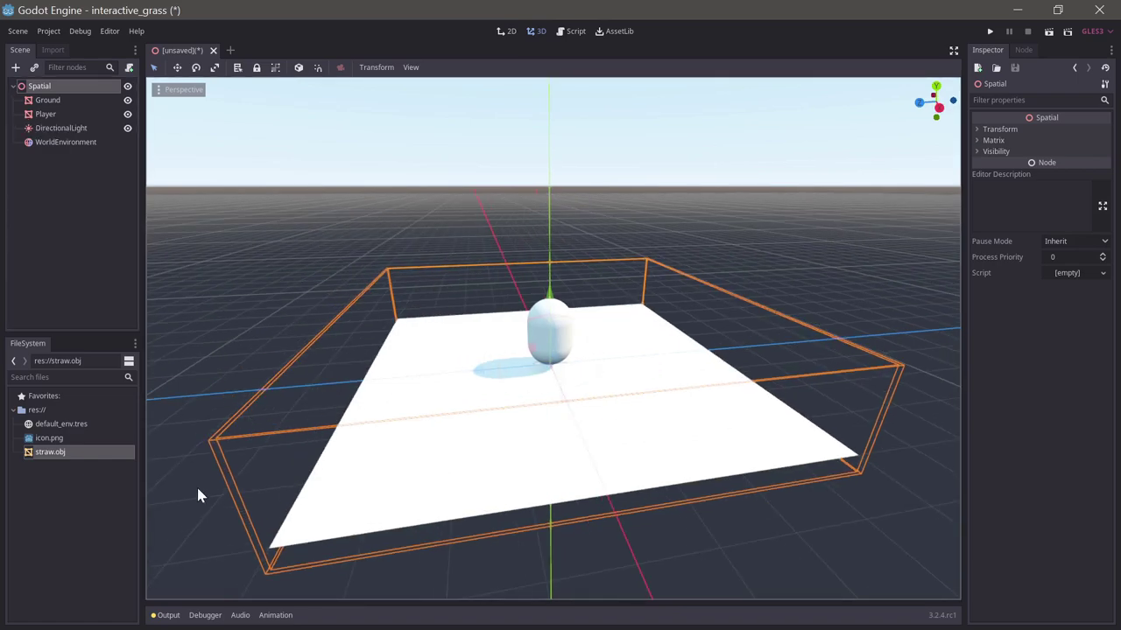
# Step: Switch to Godot, add straw.obj to the scene beside the ground, and inspect the blade and its surroundings
pyautogui.moveTo(50, 455); pyautogui.dragTo(225, 399)
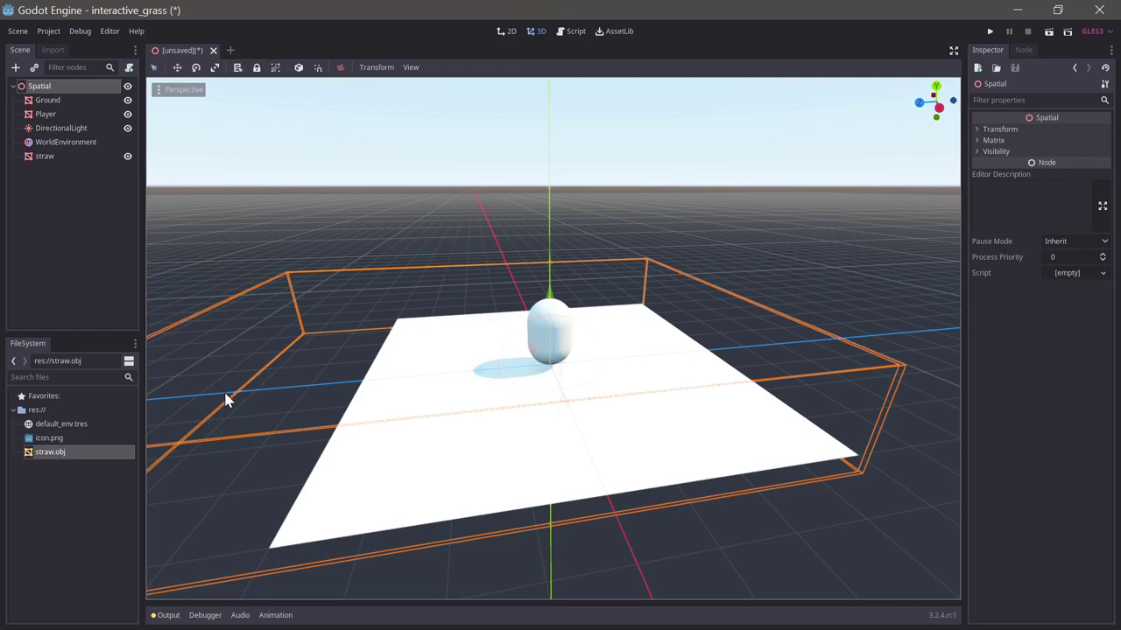
pyautogui.click(58, 158)
pyautogui.keyDown('shift'); pyautogui.moveTo(292, 399); pyautogui.dragTo(325, 387, button='middle'); pyautogui.keyUp('shift')
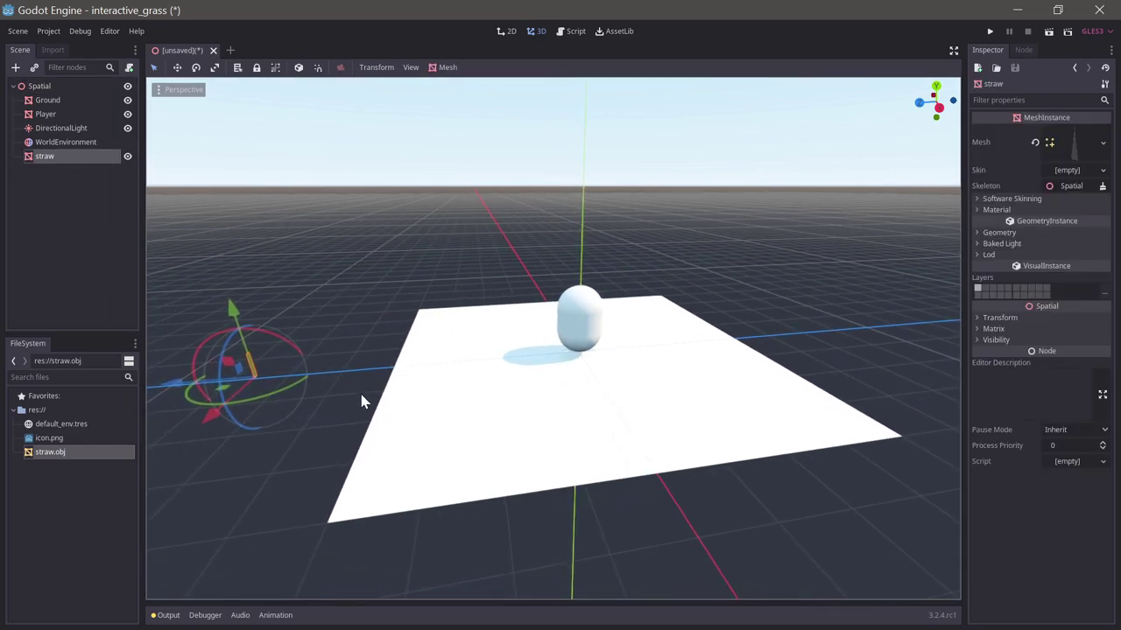
pyautogui.press('f')
pyautogui.scroll(5, 376, 407)
pyautogui.moveTo(388, 420); pyautogui.dragTo(553, 400, button='middle')
pyautogui.scroll(14, 552, 400)
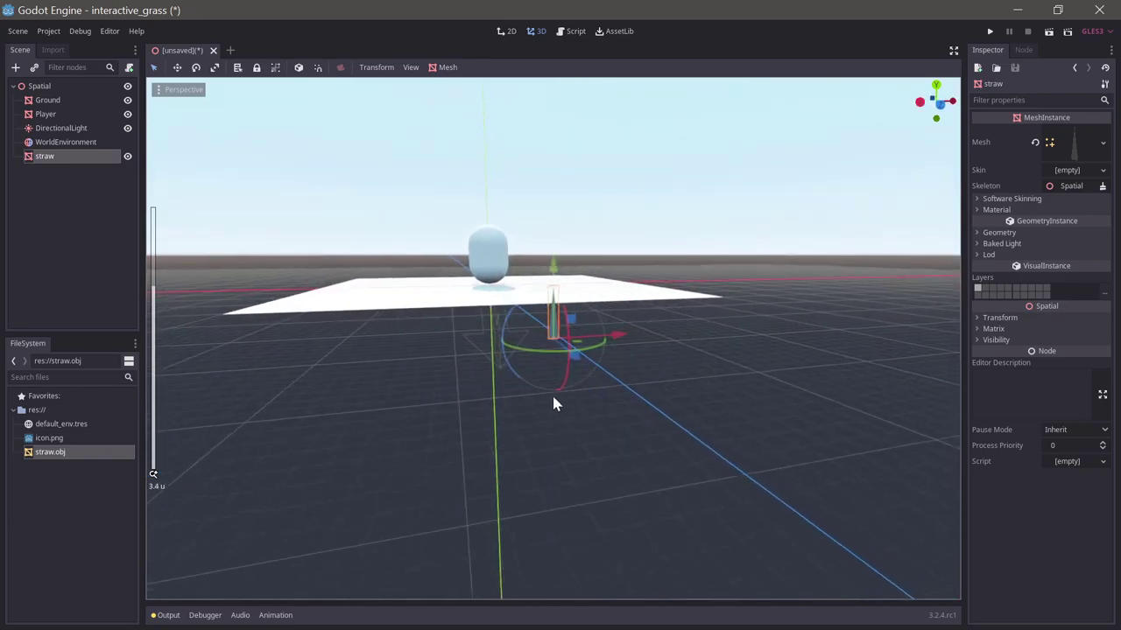
pyautogui.scroll(-5, 603, 392)
pyautogui.moveTo(613, 378); pyautogui.dragTo(557, 403, button='middle')
pyautogui.scroll(-10, 557, 402)
pyautogui.keyDown('shift'); pyautogui.moveTo(662, 385); pyautogui.dragTo(442, 466, button='middle'); pyautogui.keyUp('shift')
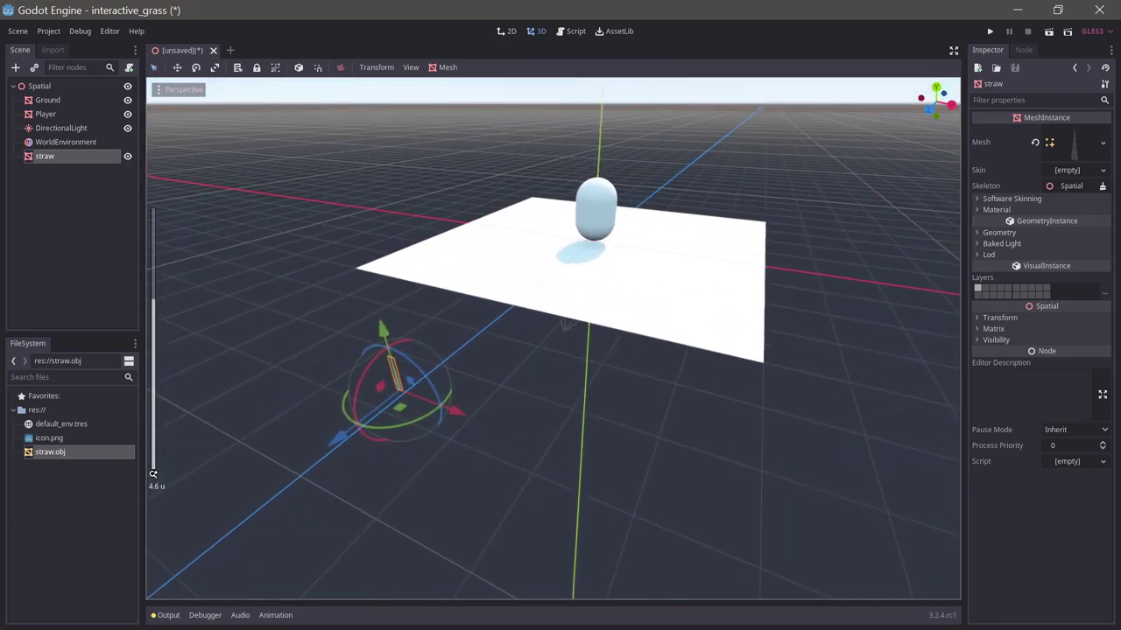
# Step: Add a MultiMeshInstance node under the root Spatial node
pyautogui.click(46, 87)
pyautogui.click(15, 68)
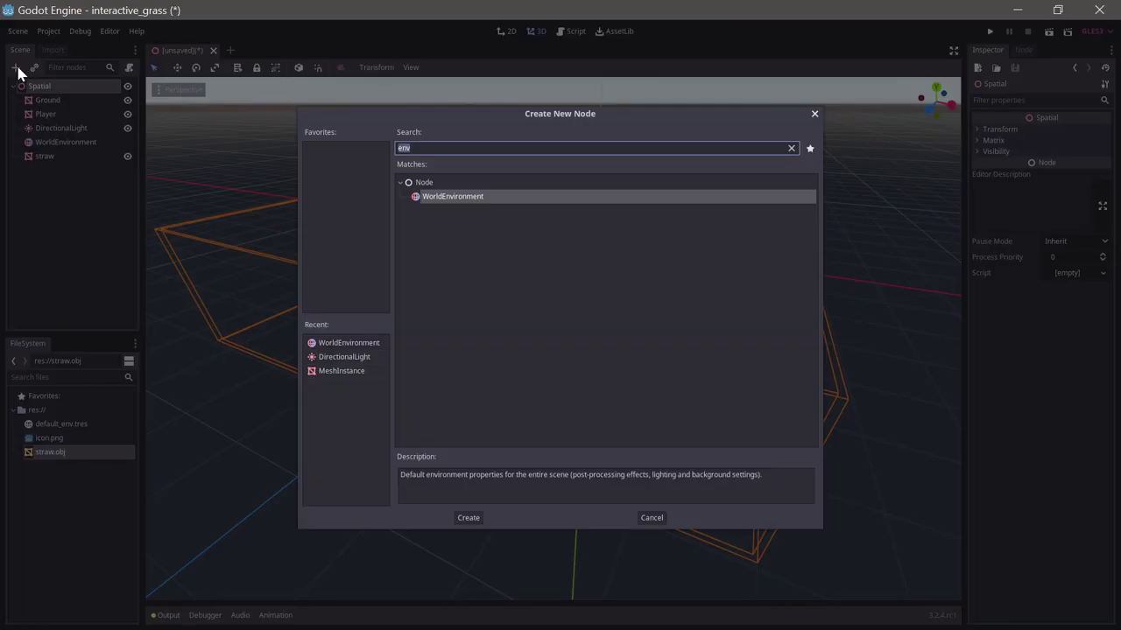
pyautogui.write('mul')
pyautogui.press('Return')
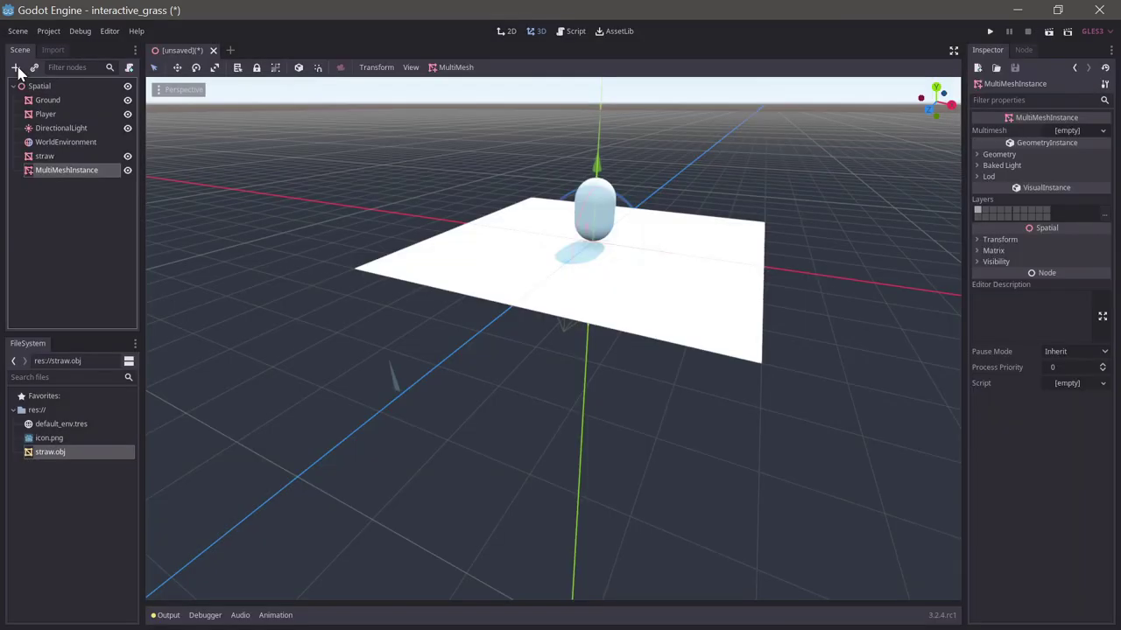
# Step: Set up surface population for the MultiMeshInstance with Ground as target surface and straw as source mesh
pyautogui.moveTo(393, 229); pyautogui.dragTo(430, 344, button='middle')
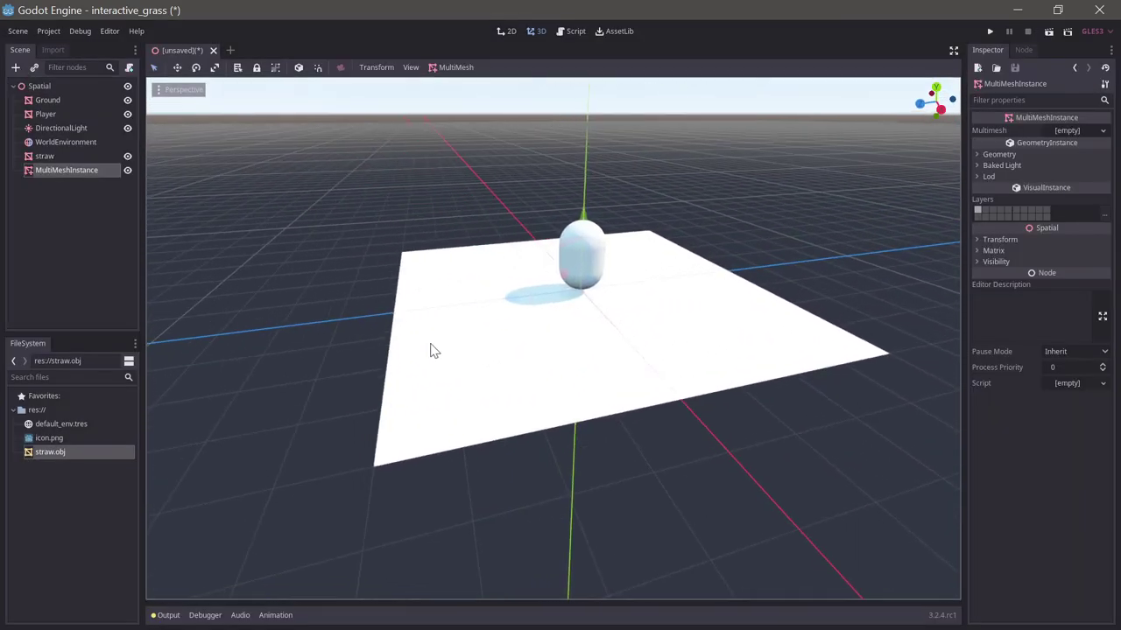
pyautogui.scroll(-5, 425, 333)
pyautogui.scroll(1, 452, 184)
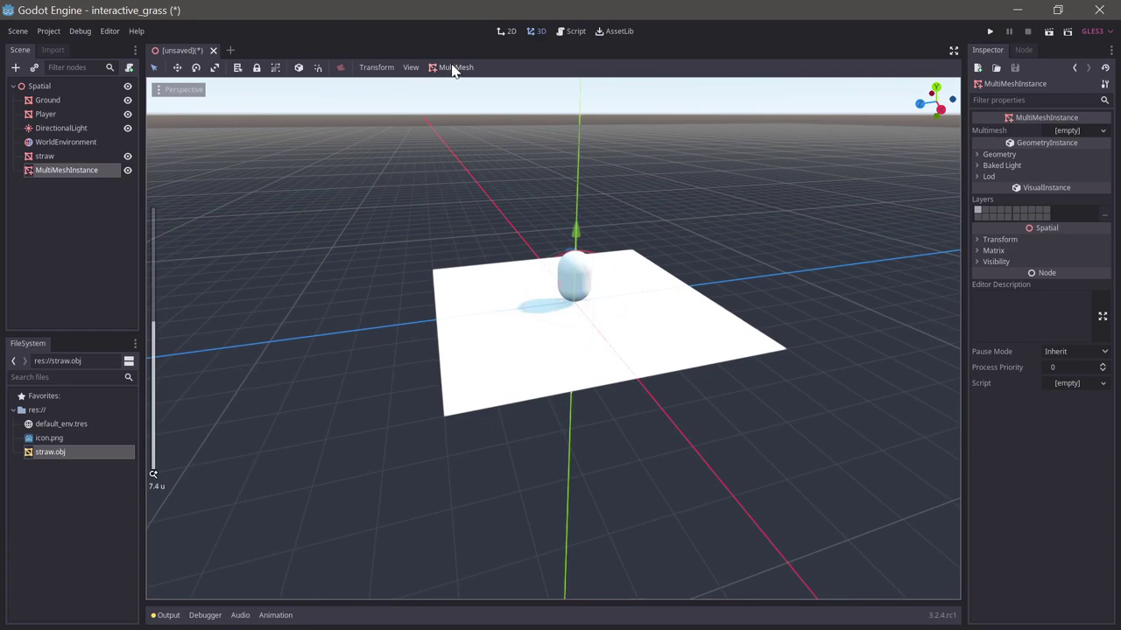
pyautogui.click(453, 67)
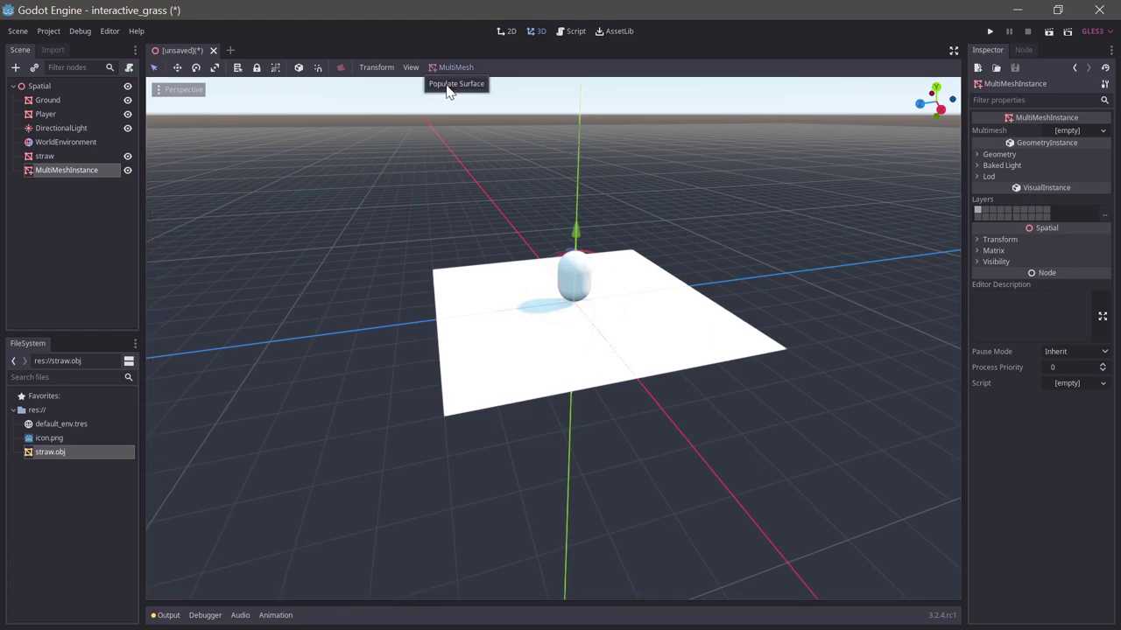
pyautogui.click(451, 84)
pyautogui.click(622, 219)
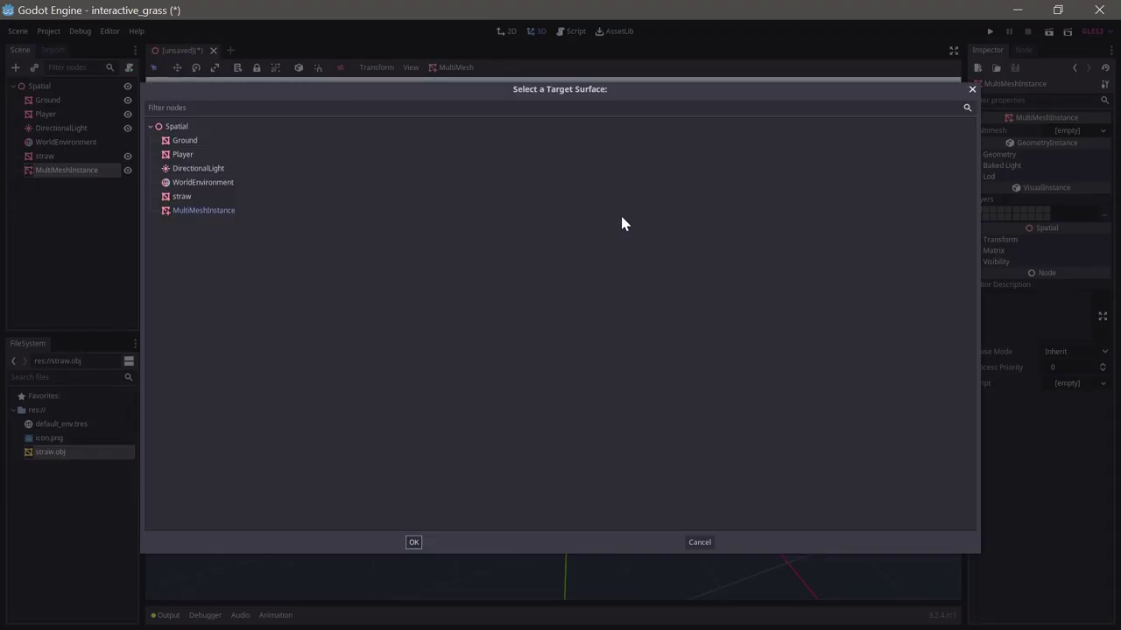
pyautogui.doubleClick(180, 140)
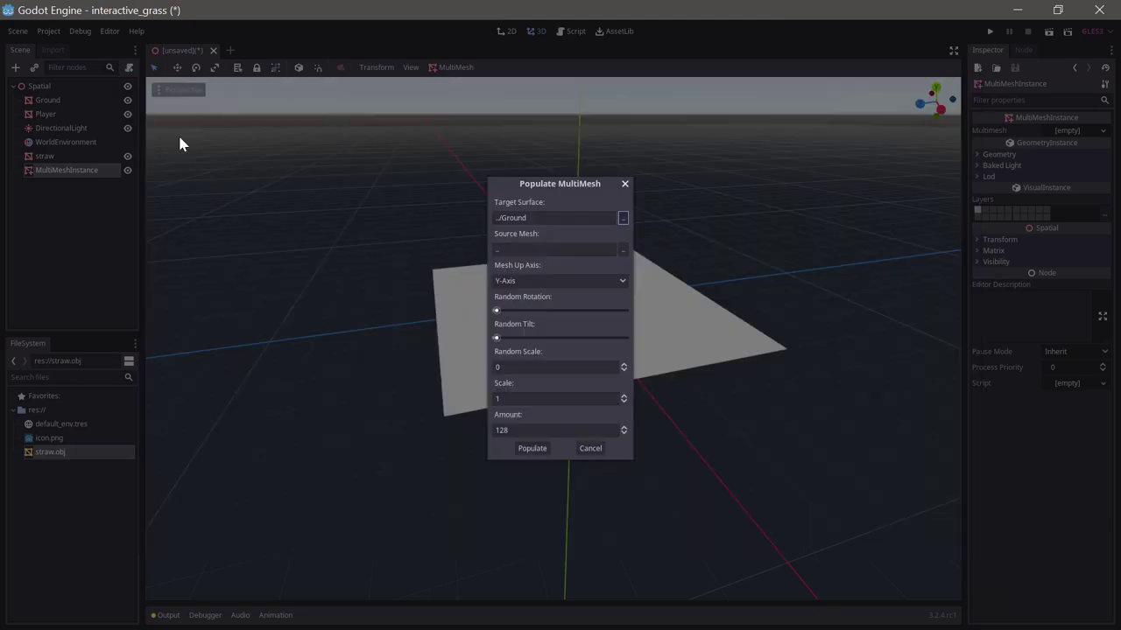
pyautogui.click(622, 250)
pyautogui.doubleClick(178, 197)
# Step: Set random rotation to maximum, add a slight random tilt, raise the amount, and populate the ground with straws
pyautogui.moveTo(495, 311); pyautogui.dragTo(642, 315)
pyautogui.moveTo(497, 339); pyautogui.dragTo(510, 341)
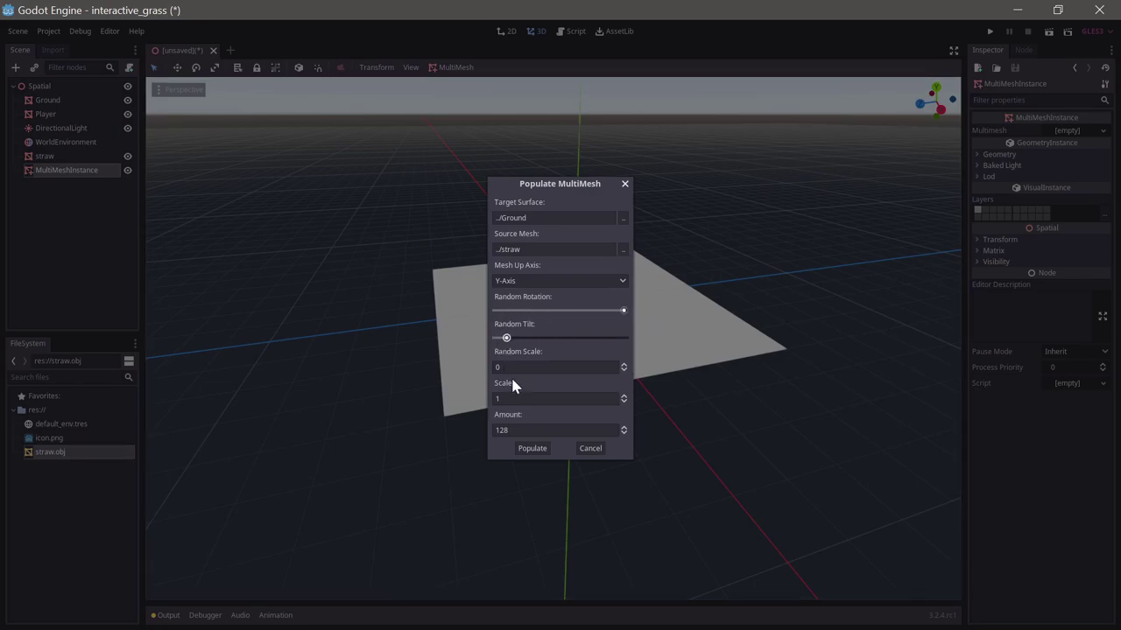
pyautogui.press('Tab')
pyautogui.press('Tab')
pyautogui.press('Tab')
pyautogui.write('10')
pyautogui.click(527, 449)
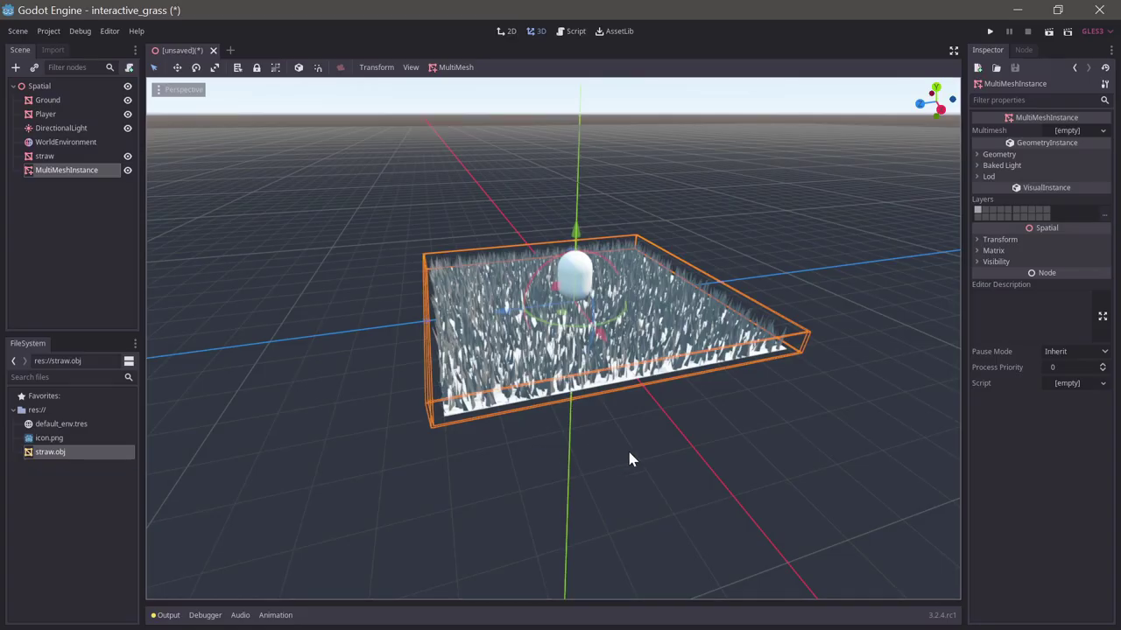
# Step: Assign a new ShaderMaterial as the MultiMeshInstance's material override
pyautogui.scroll(3, 627, 448)
pyautogui.moveTo(628, 447); pyautogui.dragTo(668, 468, button='middle')
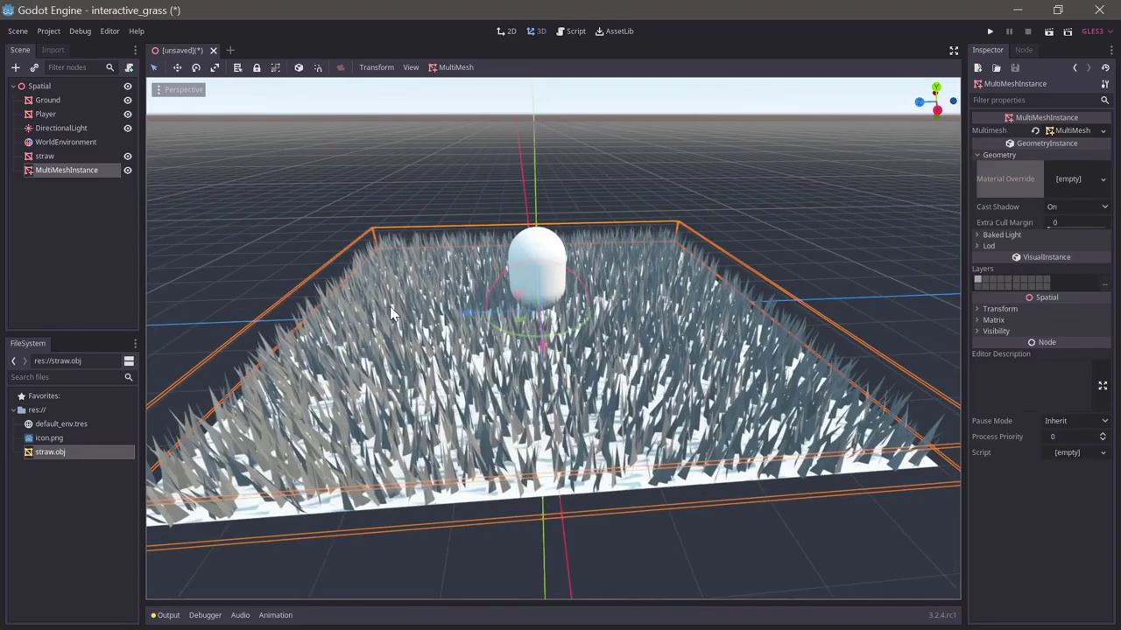
pyautogui.scroll(-1, 310, 330)
pyautogui.keyDown('shift'); pyautogui.moveTo(322, 325); pyautogui.dragTo(333, 325, button='middle'); pyautogui.keyUp('shift')
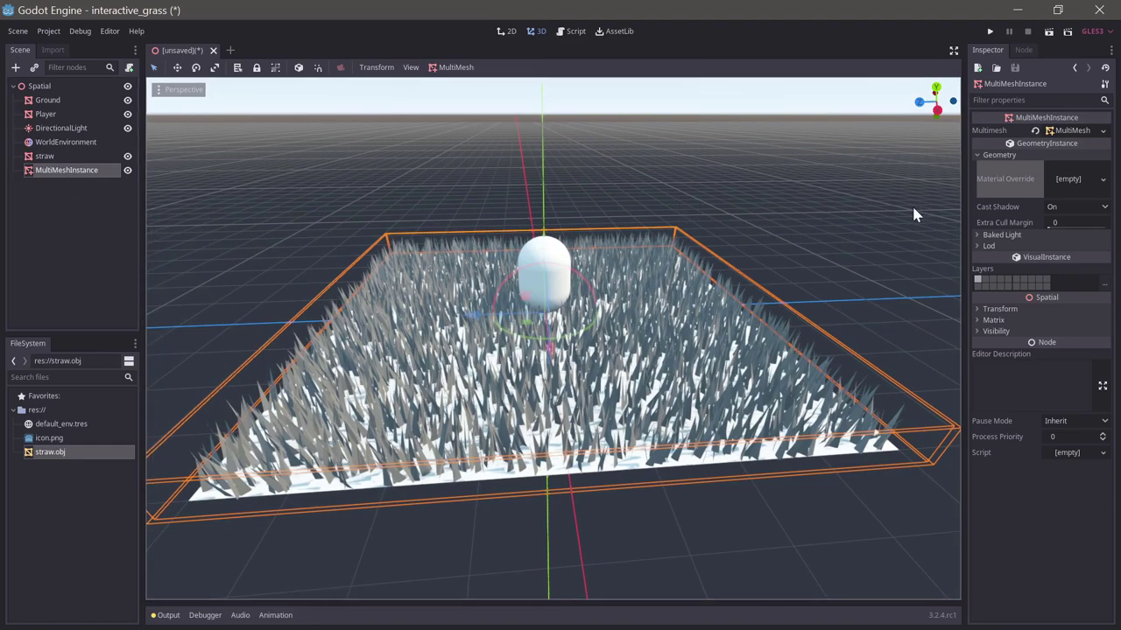
pyautogui.click(1101, 180)
pyautogui.click(1068, 218)
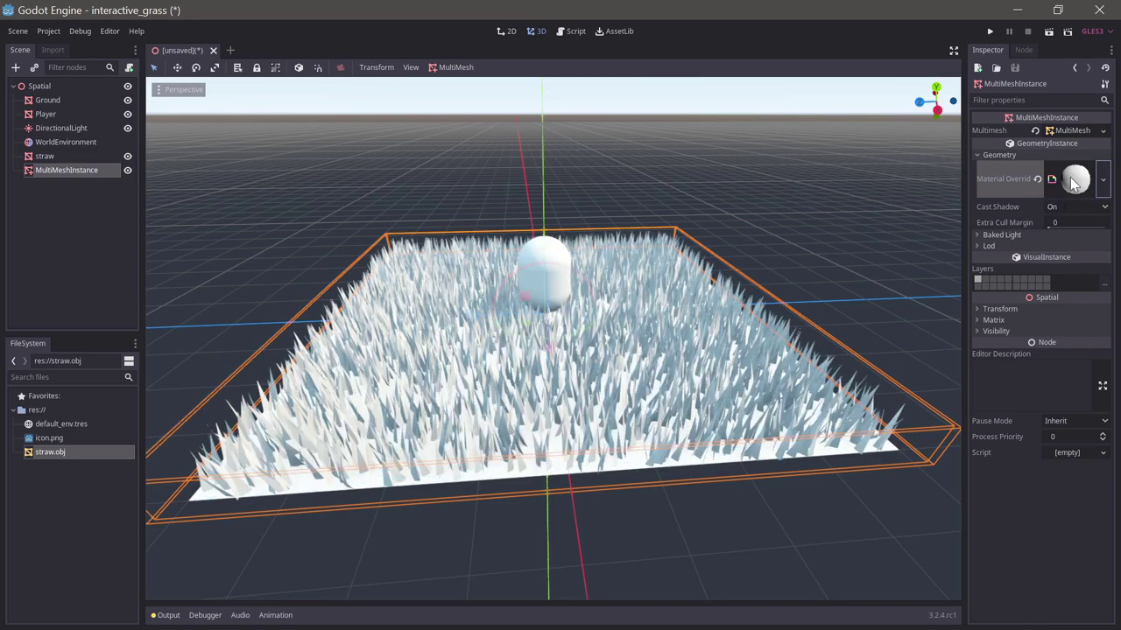
# Step: Give the ShaderMaterial a new VisualShader and open its node graph for editing
pyautogui.click(1073, 182)
pyautogui.click(1103, 218)
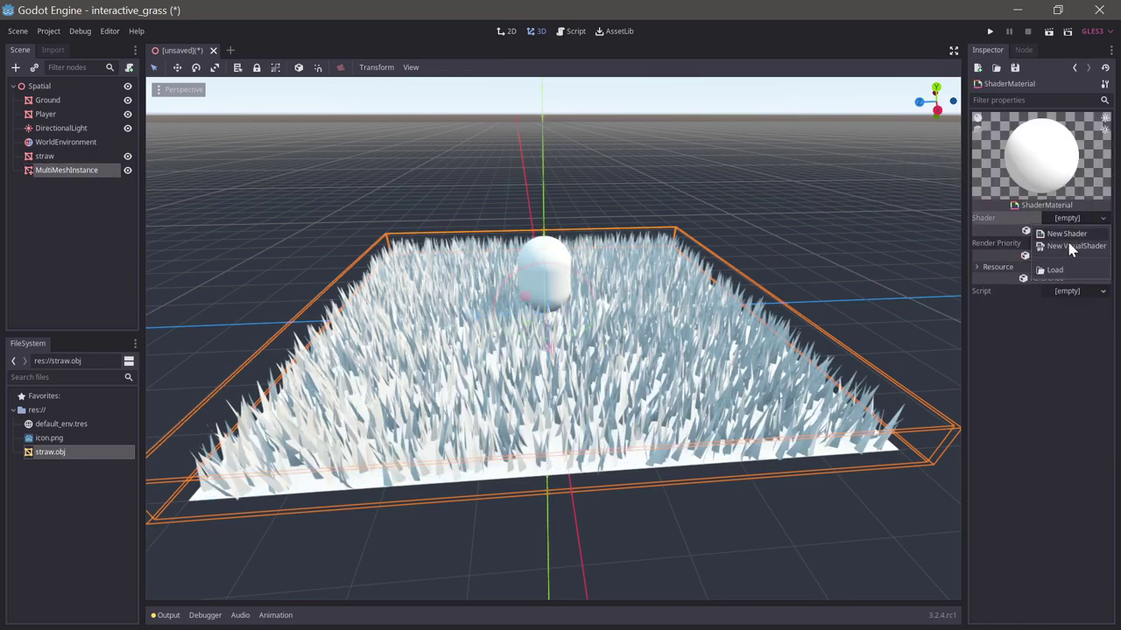
pyautogui.click(1076, 248)
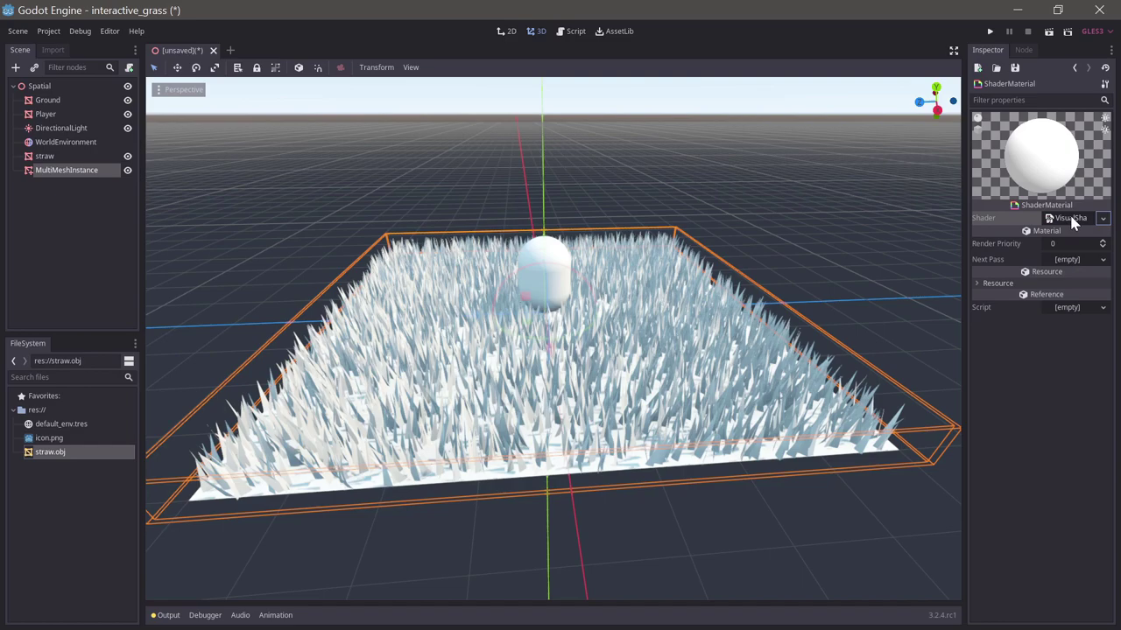
pyautogui.click(1074, 219)
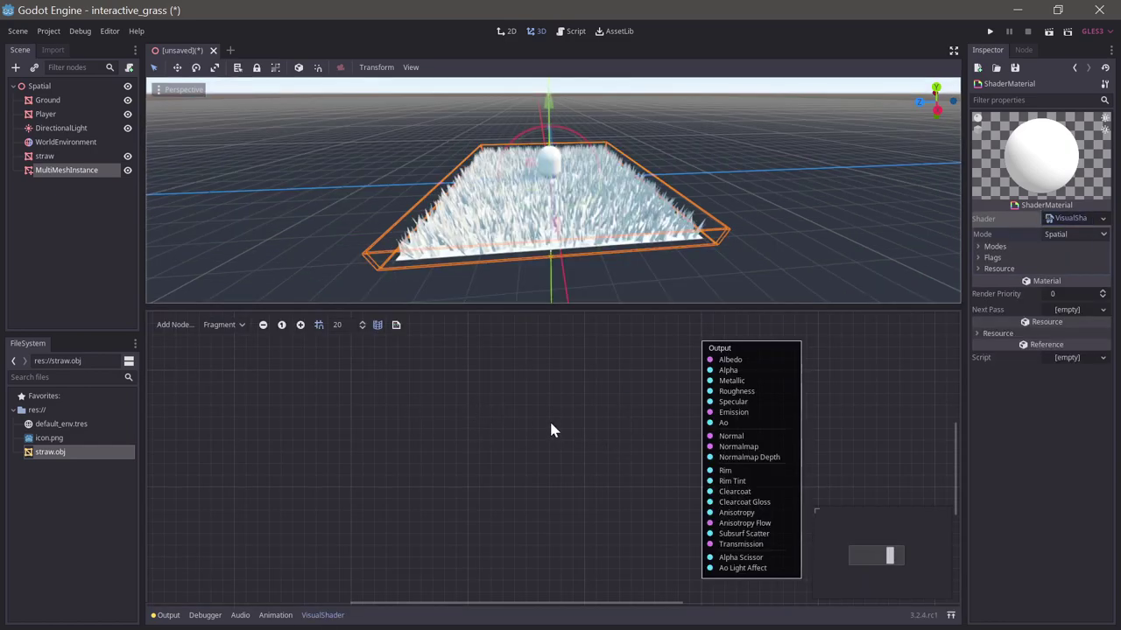
# Step: Add a ColorUniform node named albedo to the fragment graph and connect its color to the Albedo output
pyautogui.moveTo(531, 296); pyautogui.dragTo(508, 293, button='middle')
pyautogui.scroll(3, 538, 289)
pyautogui.rightClick(492, 390)
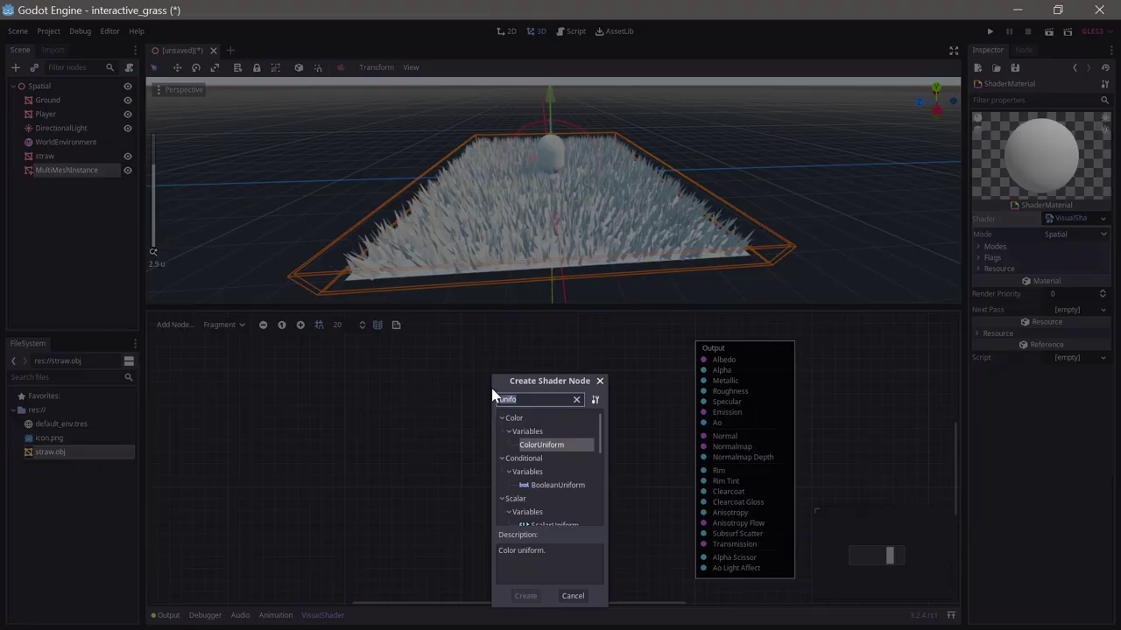
pyautogui.doubleClick(538, 446)
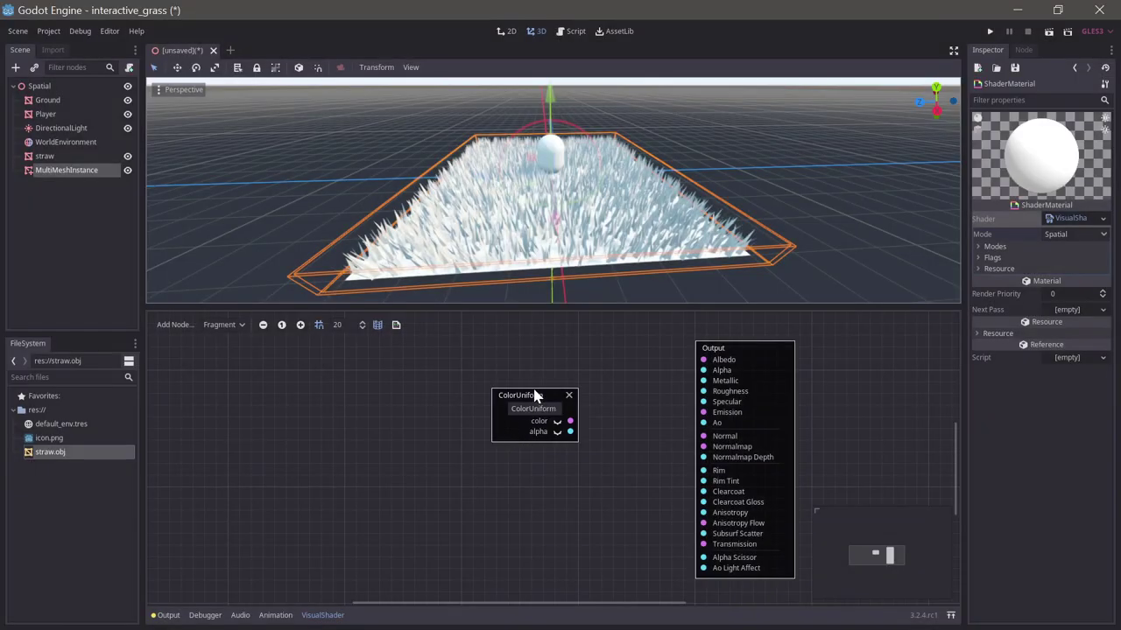
pyautogui.moveTo(534, 390); pyautogui.dragTo(493, 383)
pyautogui.click(494, 402)
pyautogui.hotkey('ctrl', 'a')
pyautogui.write('a')
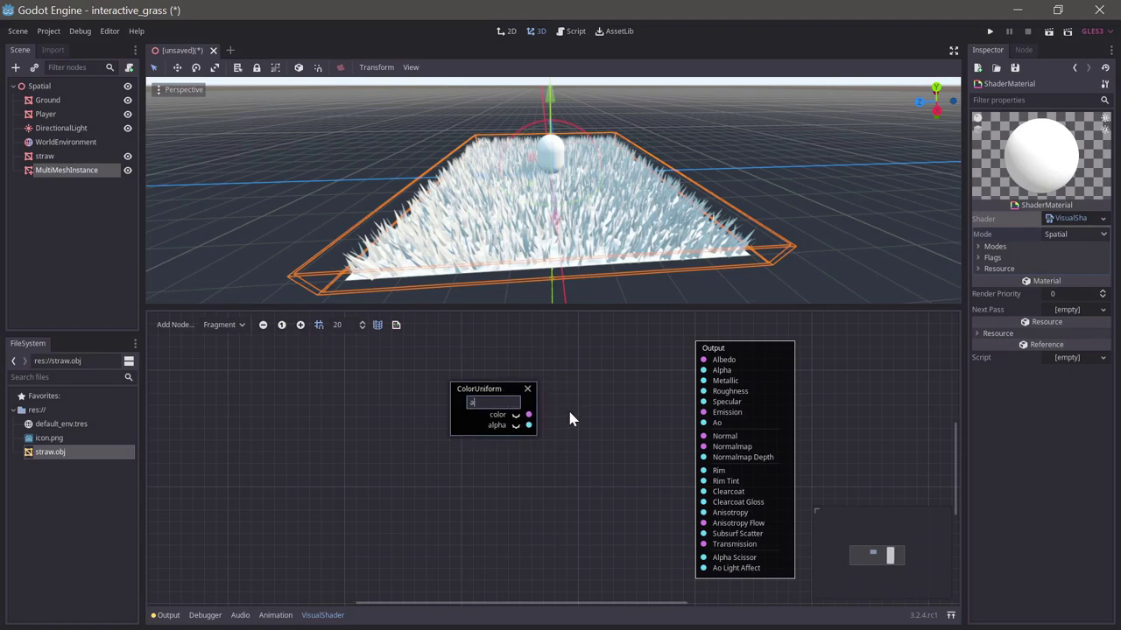
pyautogui.write('lbedo')
pyautogui.press('Return')
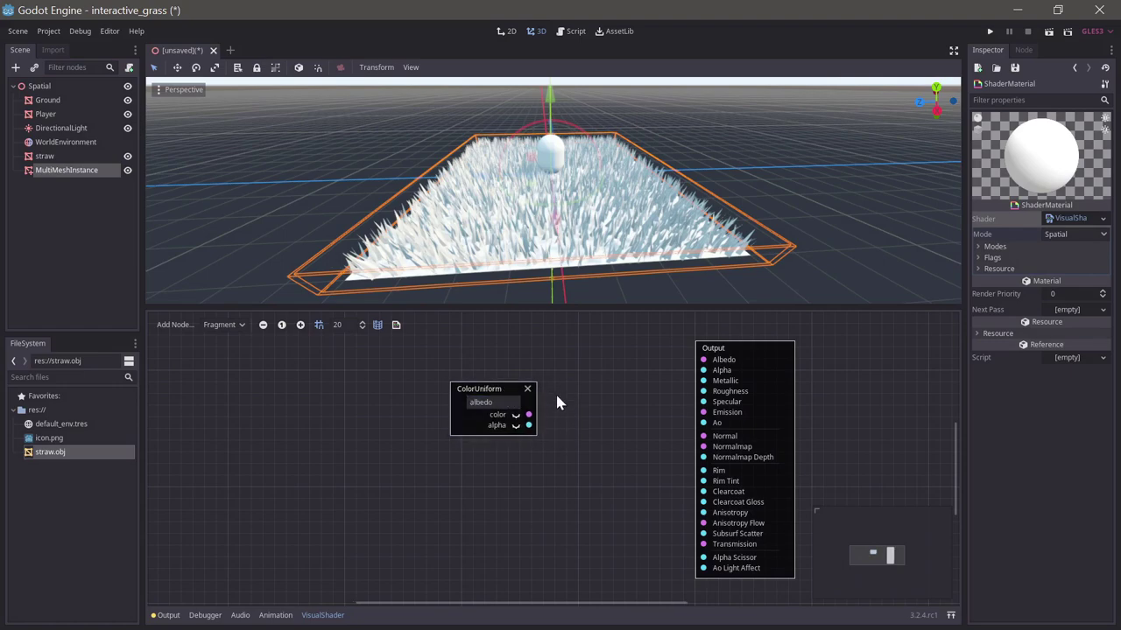
pyautogui.moveTo(529, 414); pyautogui.dragTo(703, 360)
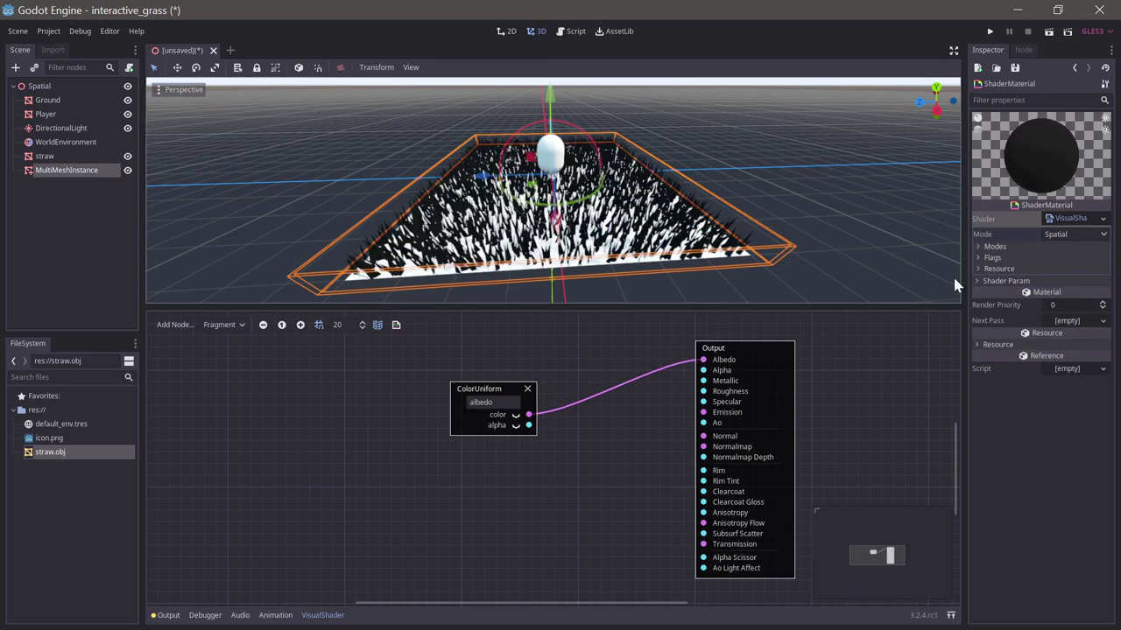
# Step: Set the material's Albedo shader parameter to bright green (14ff00)
pyautogui.click(977, 281)
pyautogui.click(1051, 294)
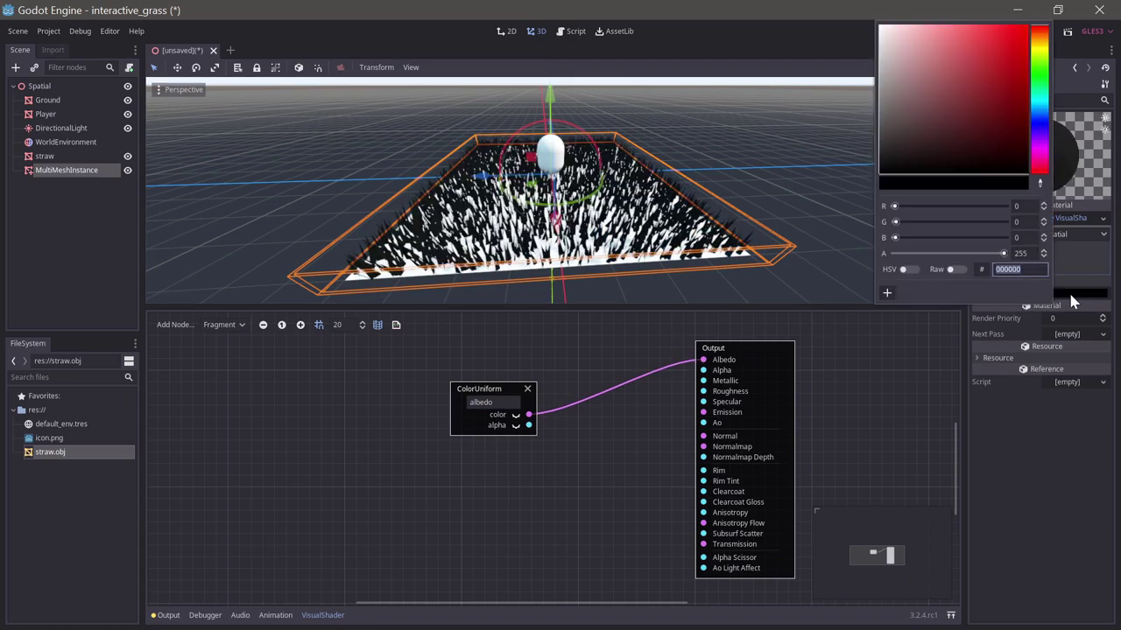
pyautogui.click(1042, 77)
pyautogui.moveTo(1011, 72); pyautogui.dragTo(1064, 22)
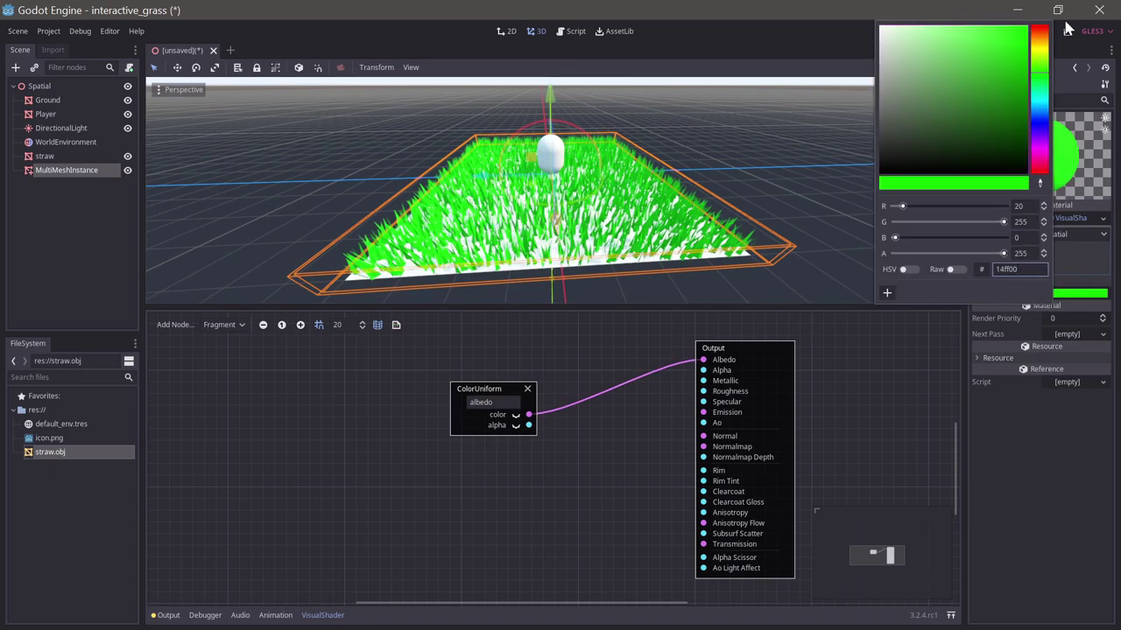
pyautogui.moveTo(563, 234); pyautogui.dragTo(639, 251, button='middle')
pyautogui.scroll(1, 648, 253)
pyautogui.scroll(-1, 647, 251)
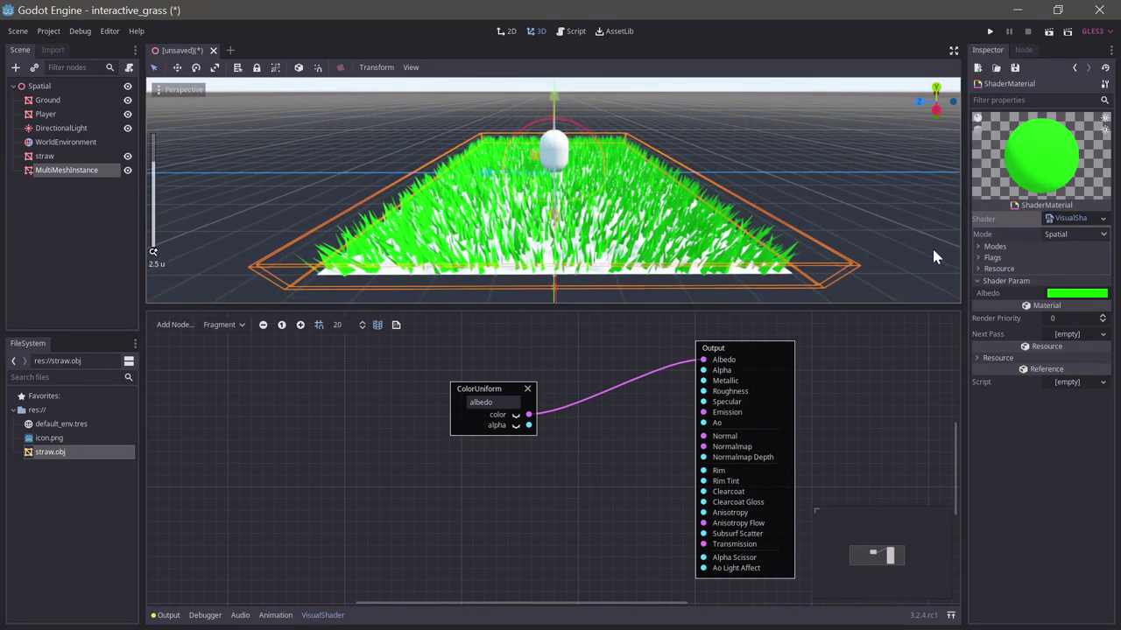
# Step: Set the shader's Cull mode to disabled so both sides of the straws are rendered
pyautogui.click(977, 256)
pyautogui.click(977, 255)
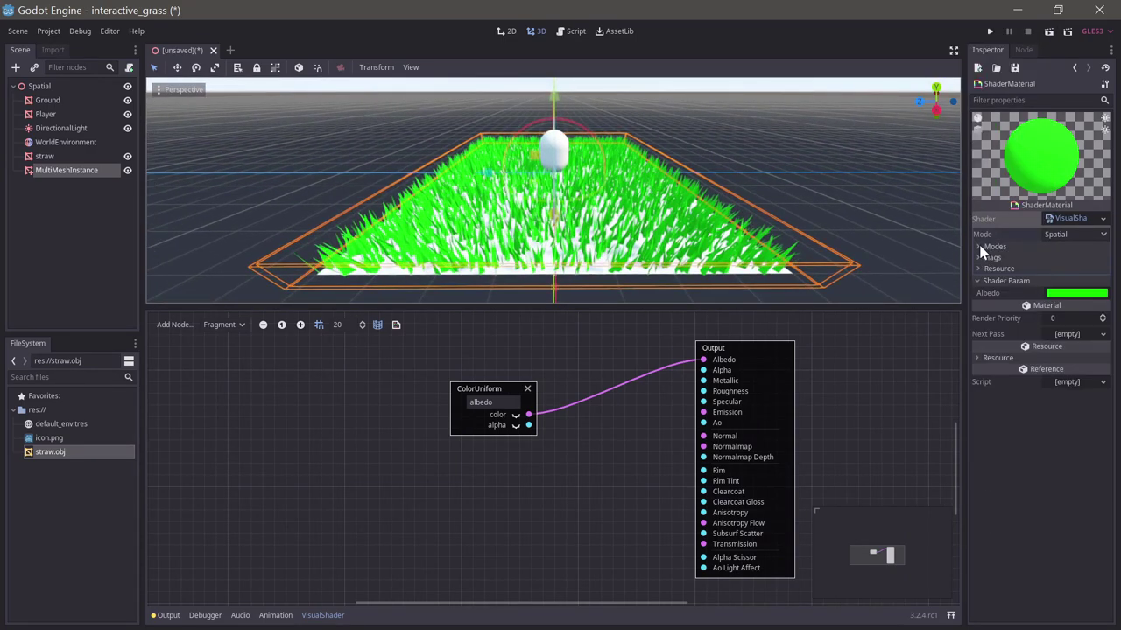
pyautogui.click(984, 246)
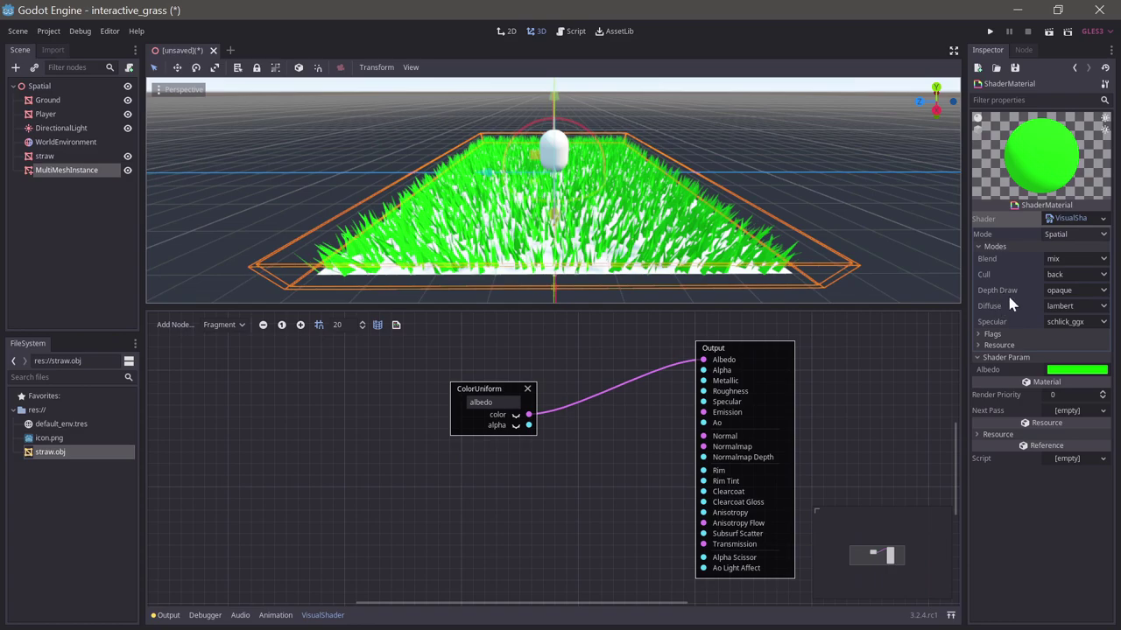
pyautogui.click(1075, 274)
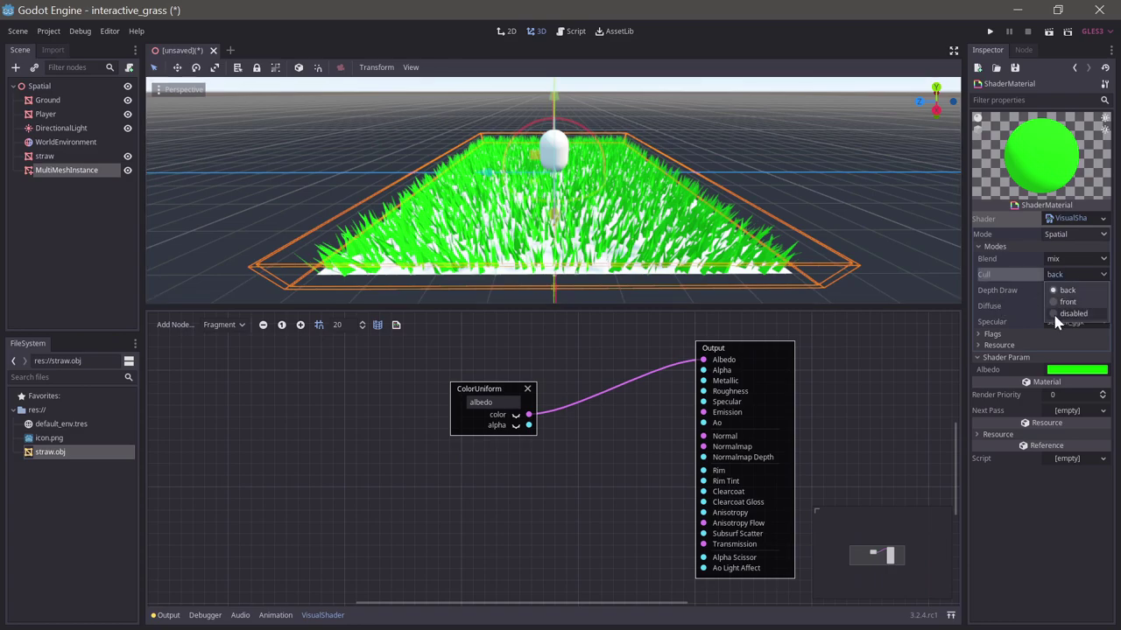
pyautogui.click(1070, 314)
pyautogui.scroll(4, 480, 196)
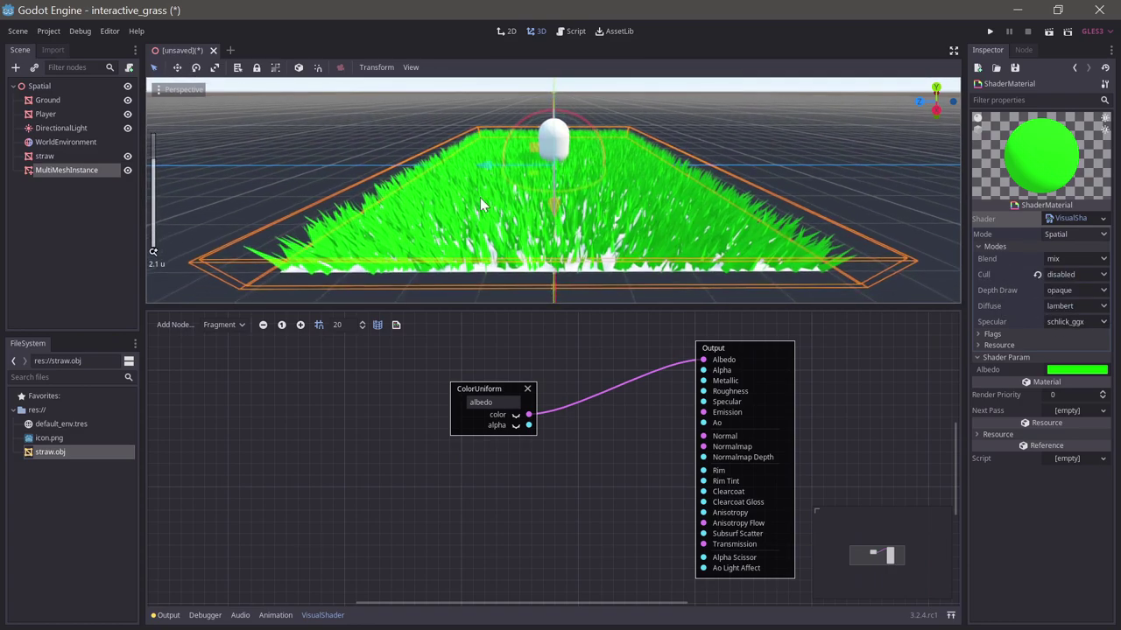
pyautogui.moveTo(436, 269); pyautogui.dragTo(402, 255, button='middle')
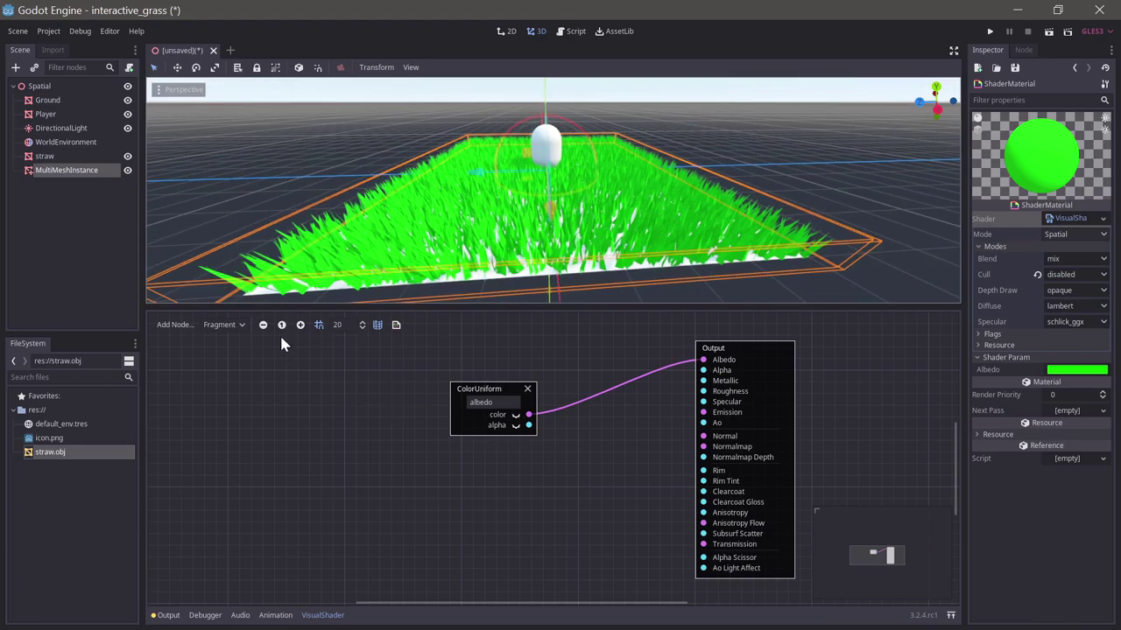
# Step: Switch the visual shader graph from the fragment function to the Vertex function
pyautogui.click(232, 324)
pyautogui.click(230, 344)
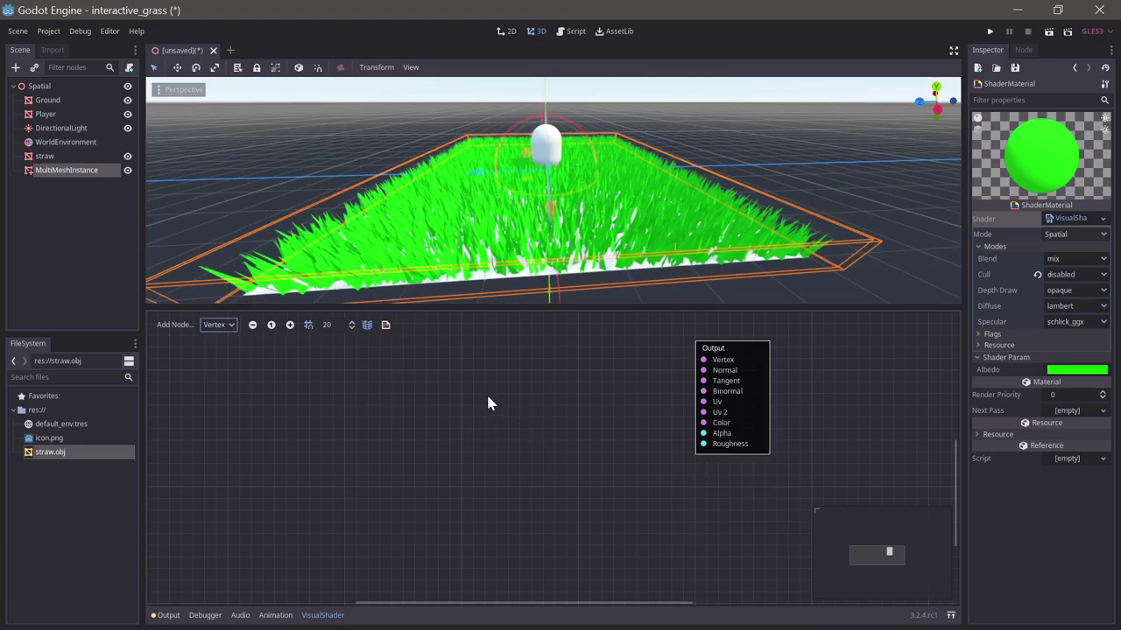
pyautogui.moveTo(487, 403); pyautogui.dragTo(523, 425, button='middle')
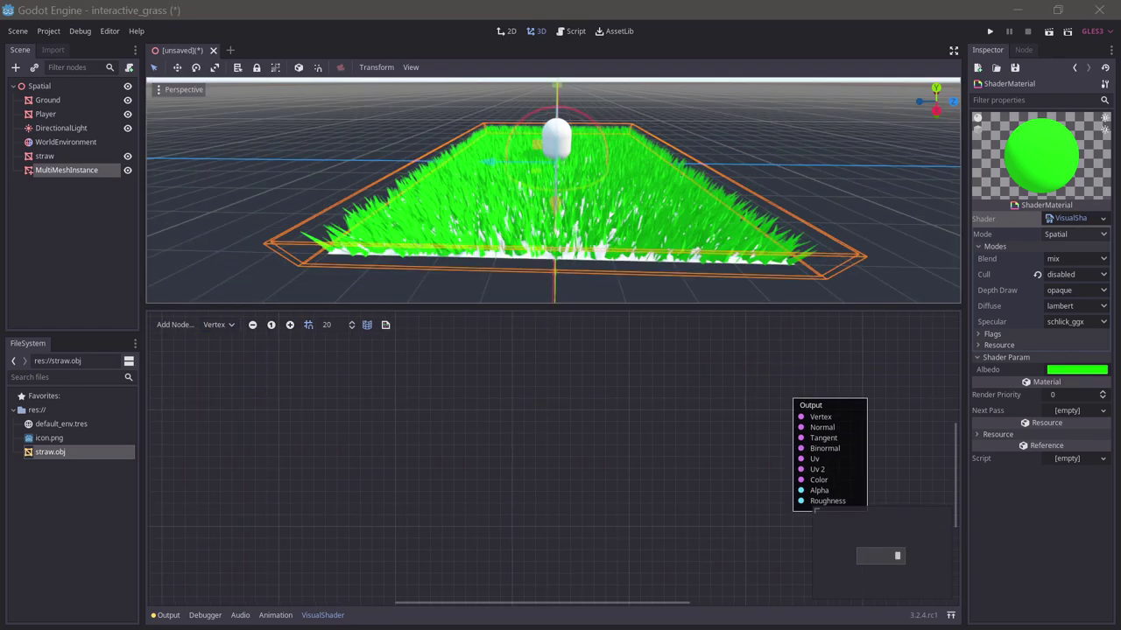
pyautogui.moveTo(547, 224); pyautogui.dragTo(541, 220, button='middle')
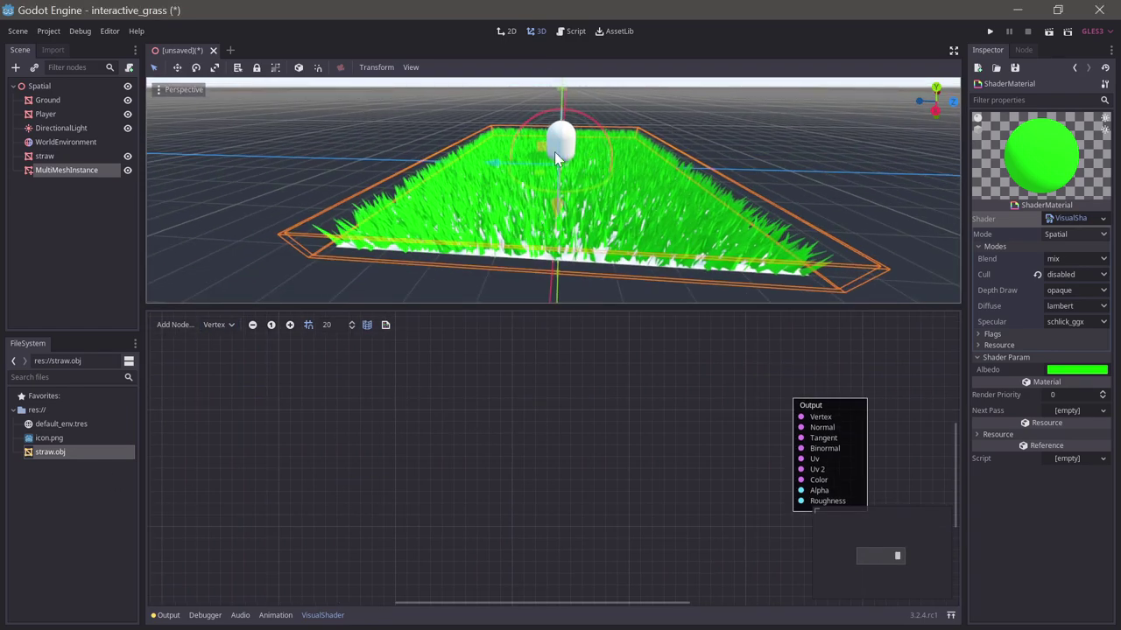
# Step: Add a VectorUniform node named player_pos to the vertex graph
pyautogui.rightClick(314, 373)
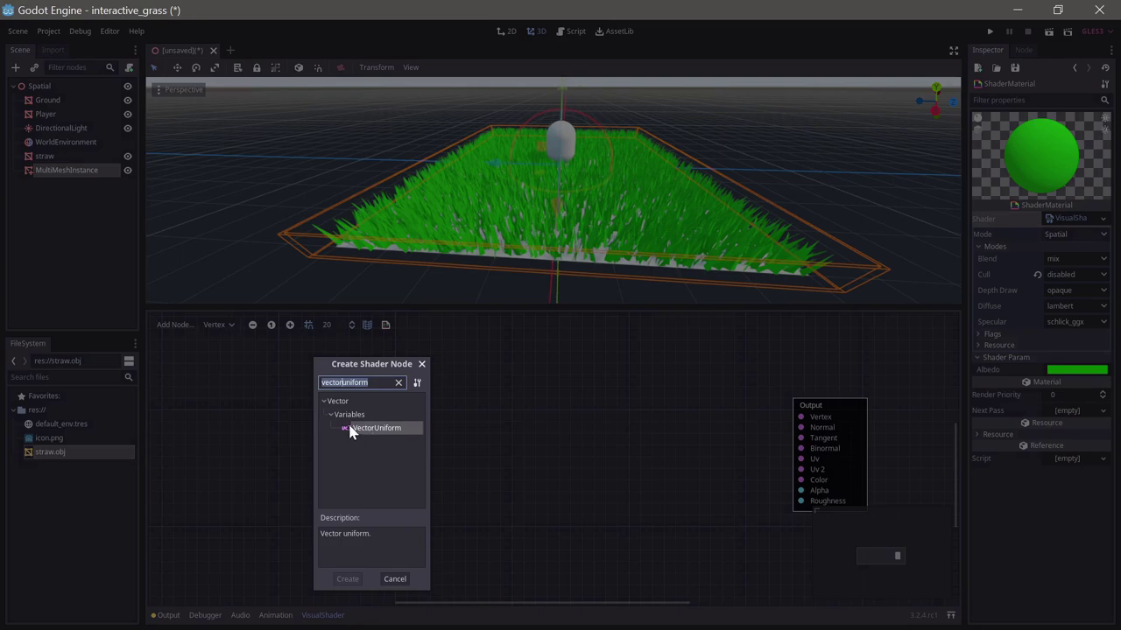
pyautogui.doubleClick(373, 429)
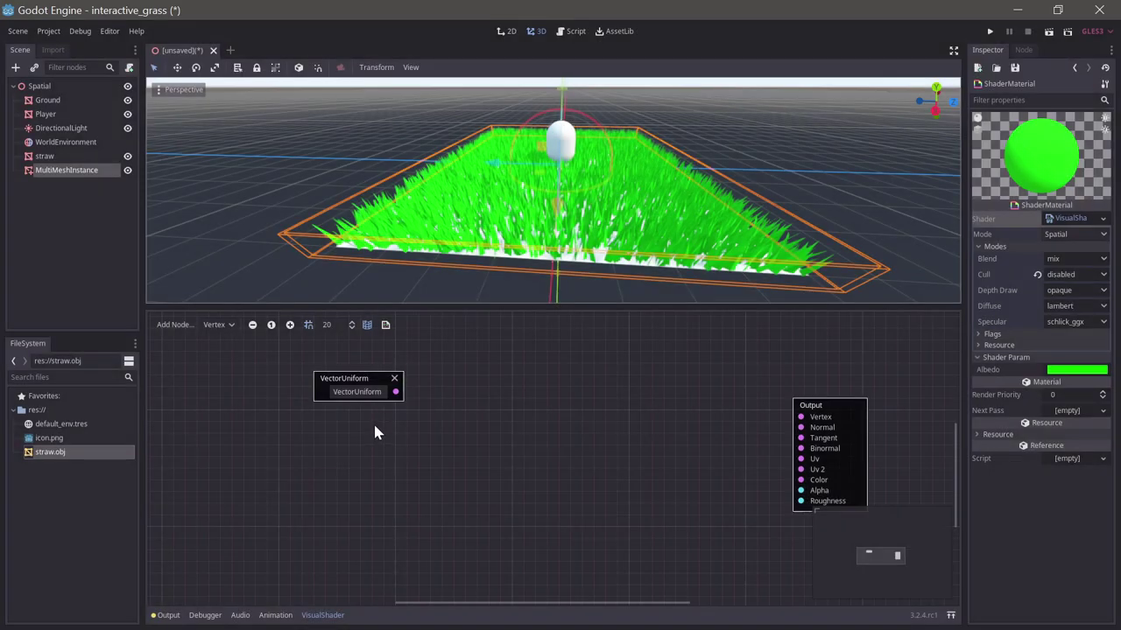
pyautogui.click(353, 392)
pyautogui.write('player_po')
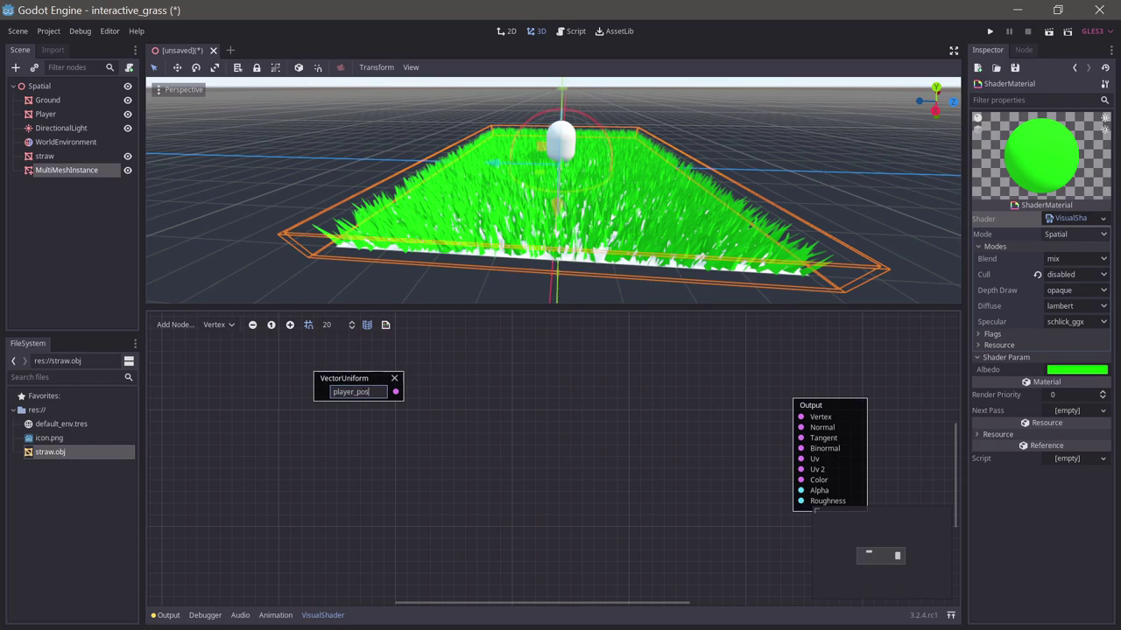
pyautogui.write('s')
pyautogui.press('Return')
pyautogui.moveTo(364, 383); pyautogui.dragTo(365, 376)
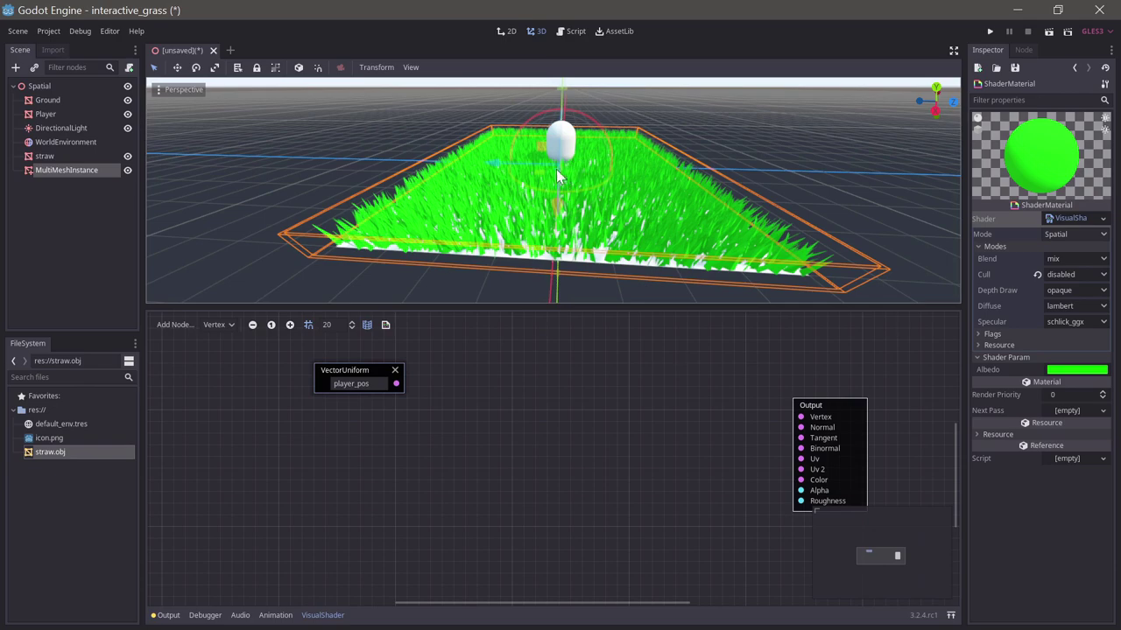
# Step: Move the player_pos node lower and add a vertex Input node above it
pyautogui.moveTo(557, 151); pyautogui.dragTo(442, 322, button='middle')
pyautogui.moveTo(371, 371); pyautogui.dragTo(366, 430)
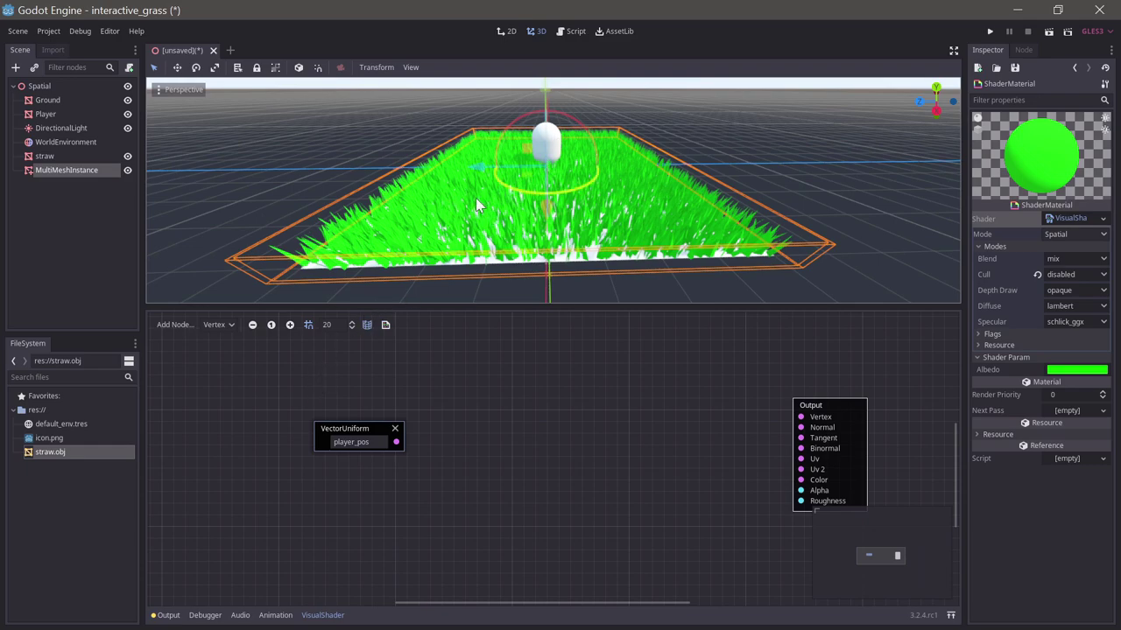
pyautogui.rightClick(304, 364)
pyautogui.write('input')
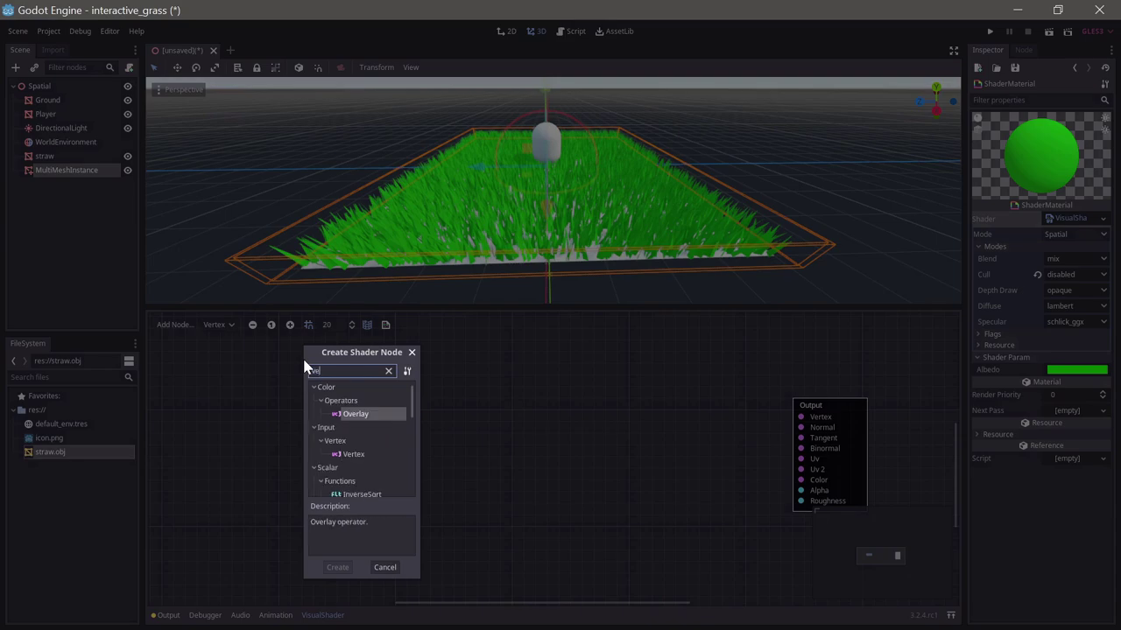
pyautogui.press('Return')
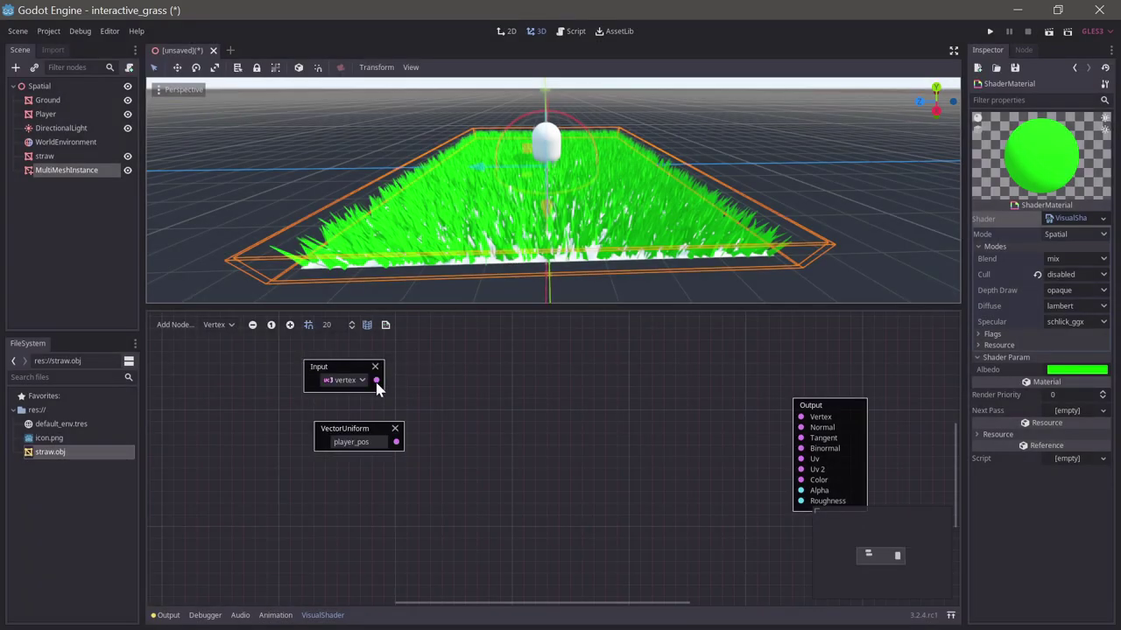
# Step: Add a vector Subtract node with vertex as a and player_pos as b, and space out the two source nodes
pyautogui.moveTo(376, 382); pyautogui.dragTo(436, 396)
pyautogui.write('sub')
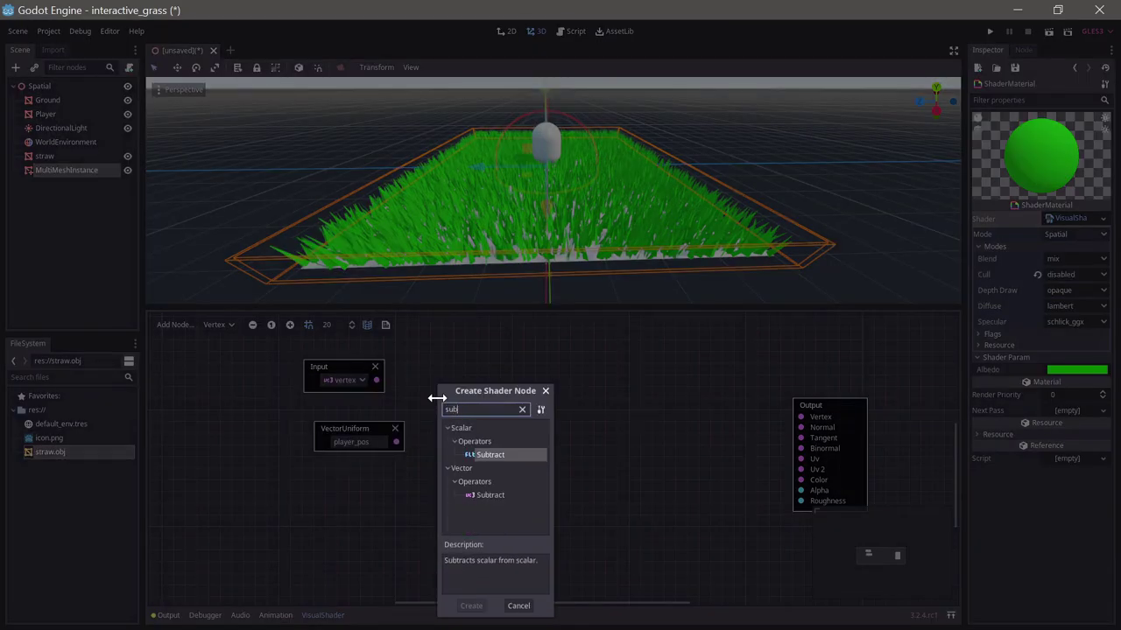
pyautogui.press('Down')
pyautogui.press('Return')
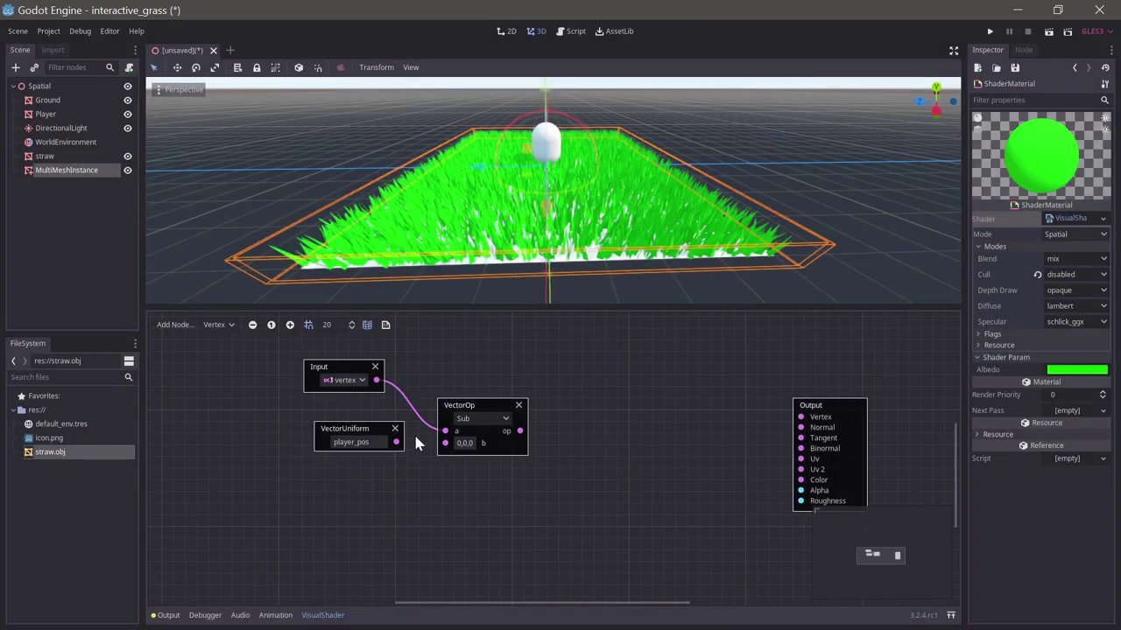
pyautogui.moveTo(395, 442); pyautogui.dragTo(445, 443)
pyautogui.moveTo(353, 433); pyautogui.dragTo(340, 468)
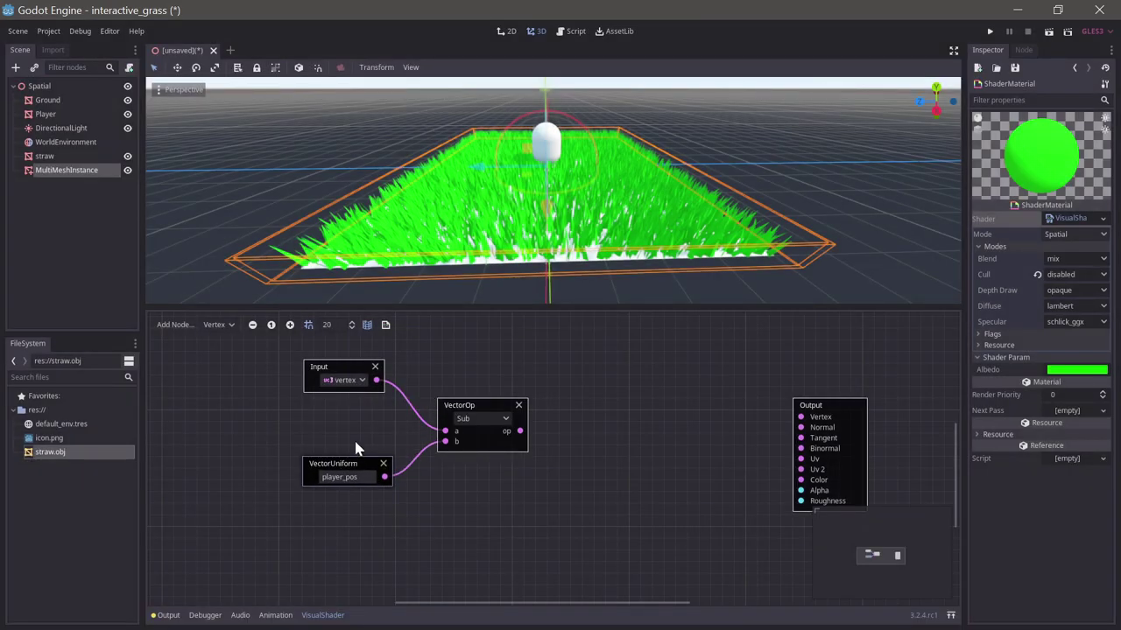
pyautogui.moveTo(345, 428); pyautogui.dragTo(317, 473, button='middle')
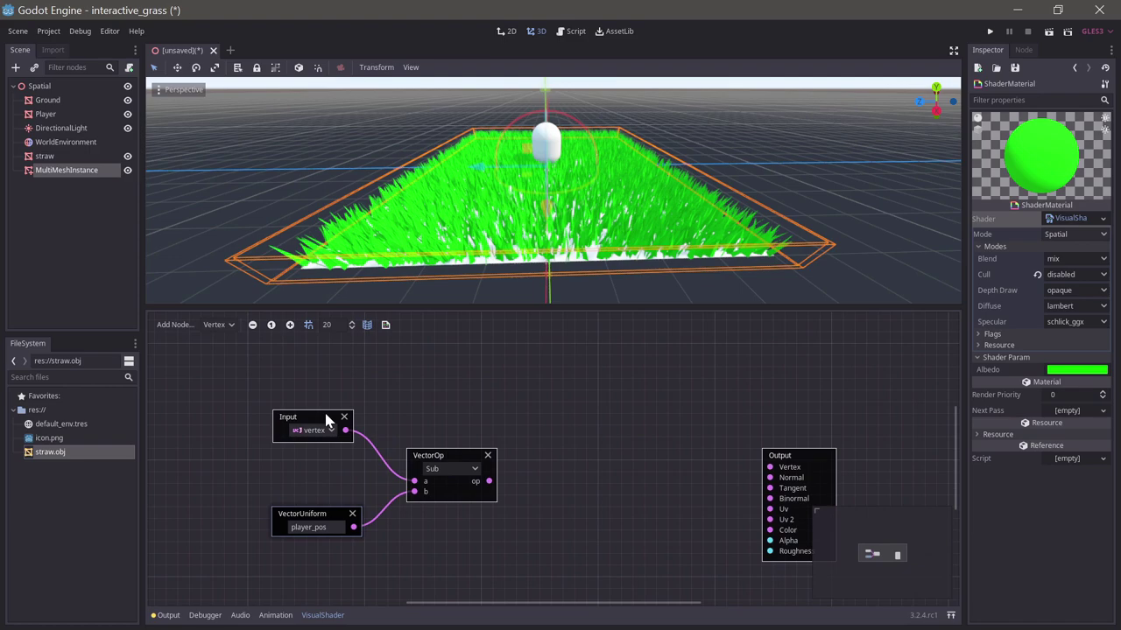
pyautogui.moveTo(326, 420); pyautogui.dragTo(322, 412)
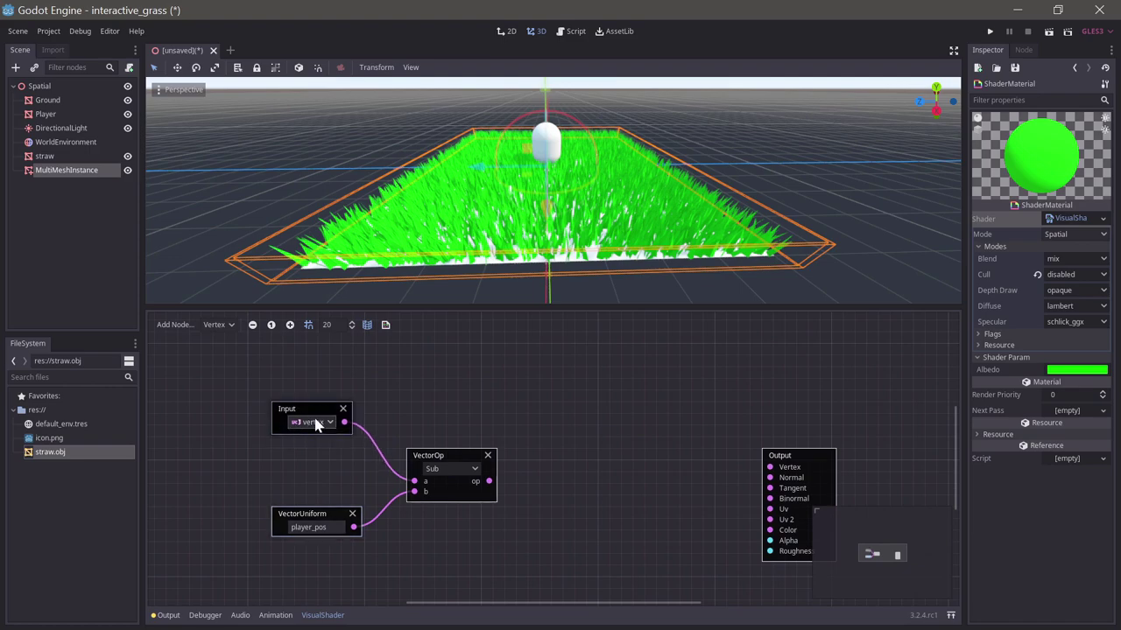
pyautogui.moveTo(319, 520); pyautogui.dragTo(319, 532)
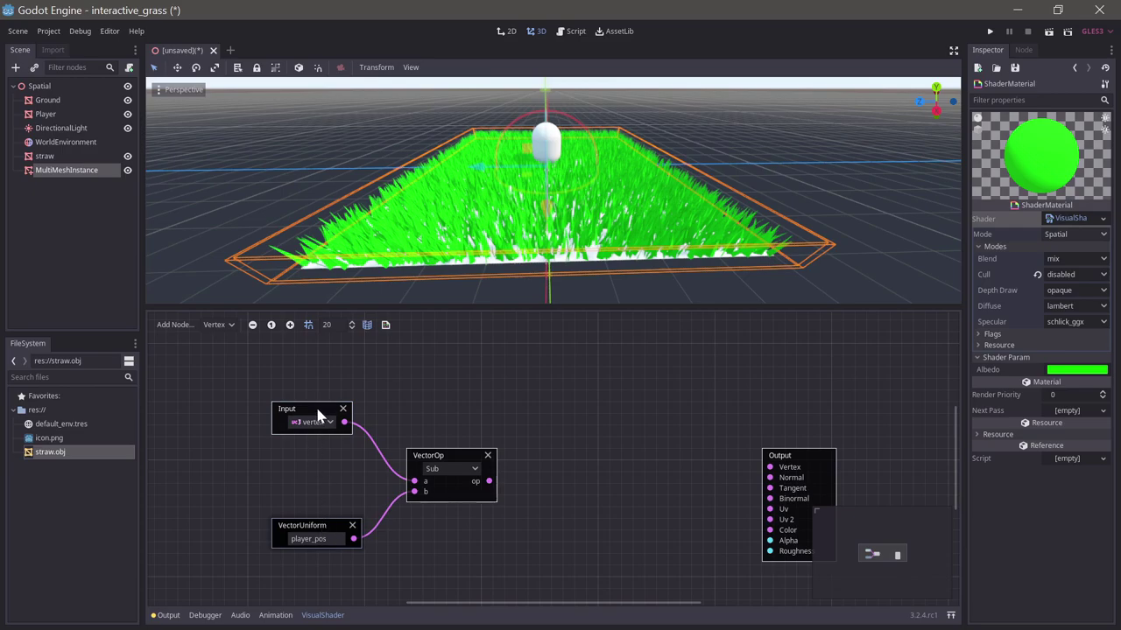
# Step: Add a TransformVectorMult node above the Sub node and connect the vertex input to its b port
pyautogui.moveTo(319, 415); pyautogui.dragTo(383, 391)
pyautogui.write('mult')
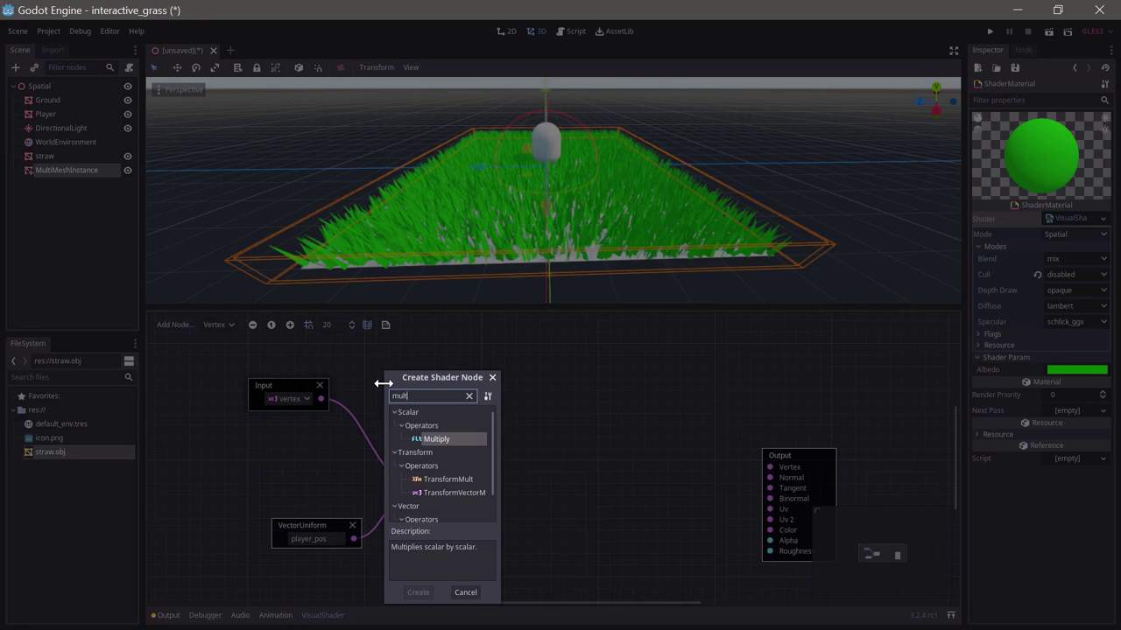
pyautogui.press('Down')
pyautogui.press('Down')
pyautogui.press('Return')
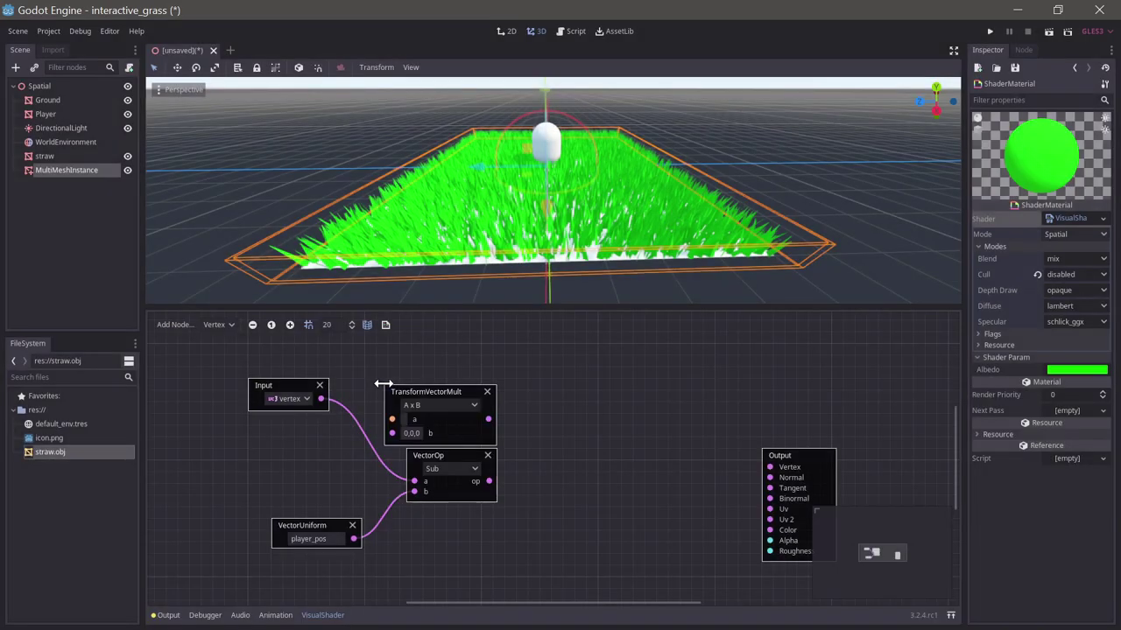
pyautogui.moveTo(420, 393); pyautogui.dragTo(412, 363)
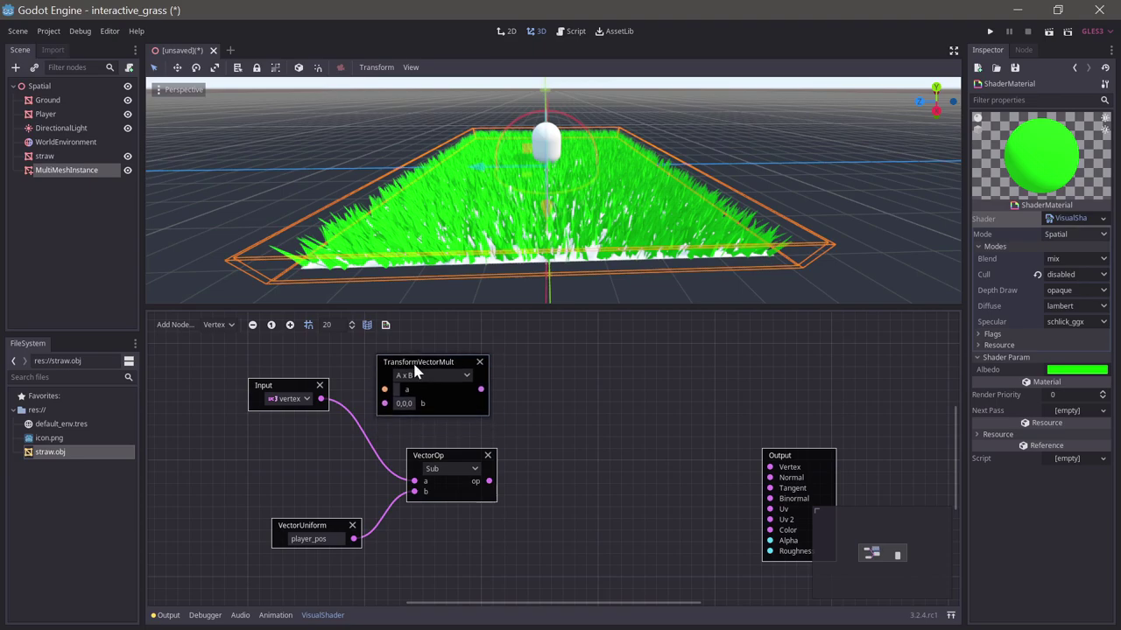
pyautogui.moveTo(321, 398); pyautogui.dragTo(383, 403)
# Step: Add a world Input node and place it directly above the vertex Input node
pyautogui.moveTo(297, 343); pyautogui.dragTo(315, 402, button='middle')
pyautogui.rightClick(314, 401)
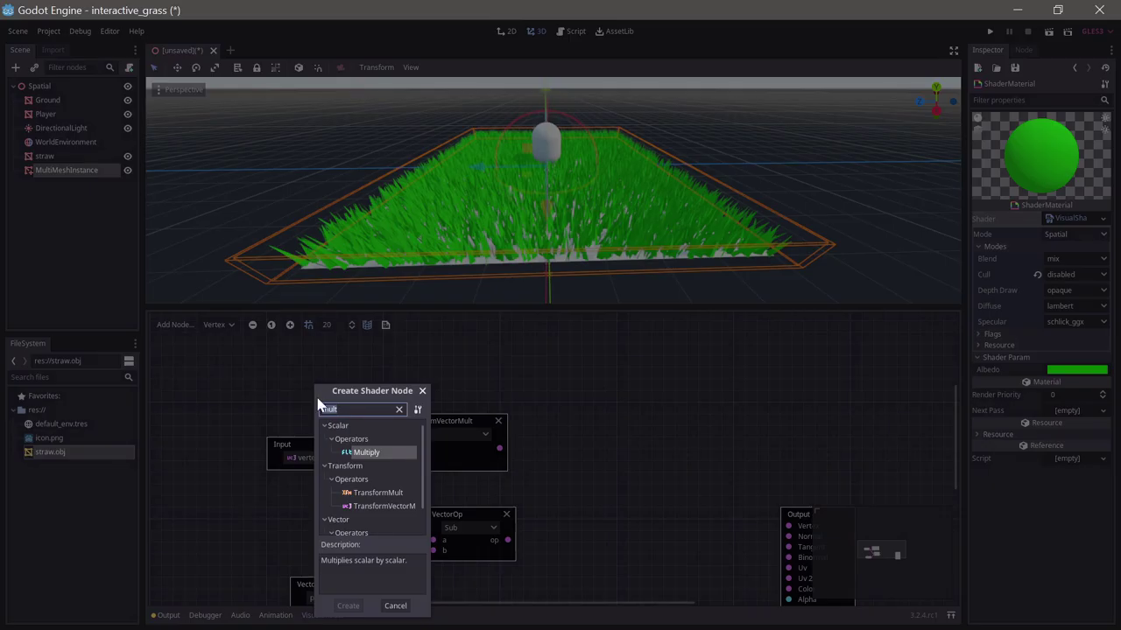
pyautogui.write('world')
pyautogui.press('Return')
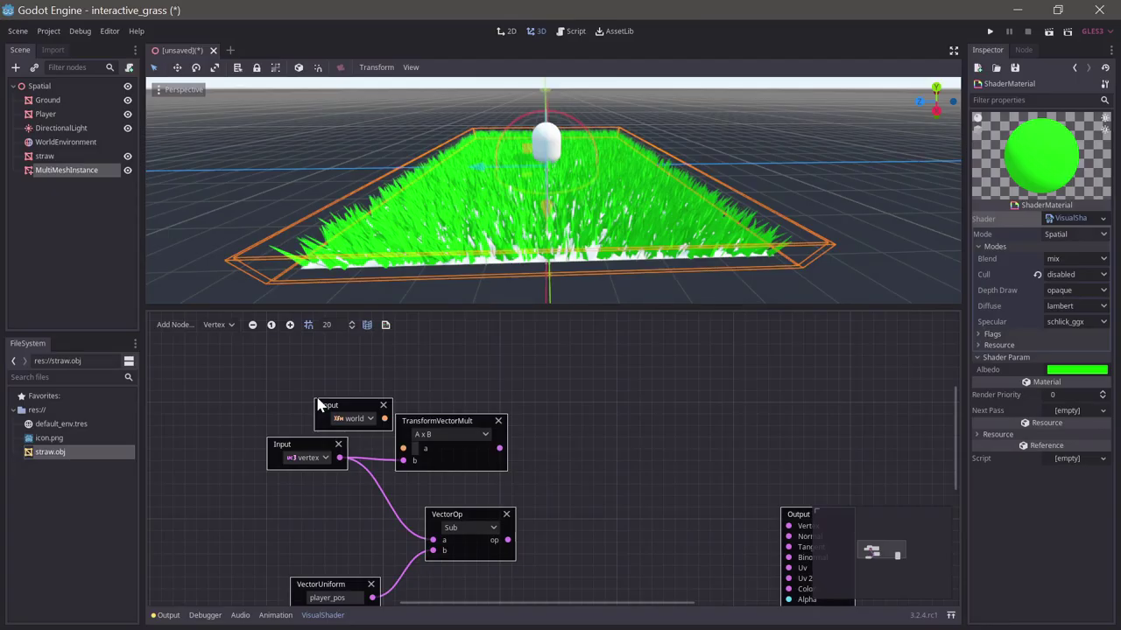
pyautogui.moveTo(356, 406); pyautogui.dragTo(308, 399)
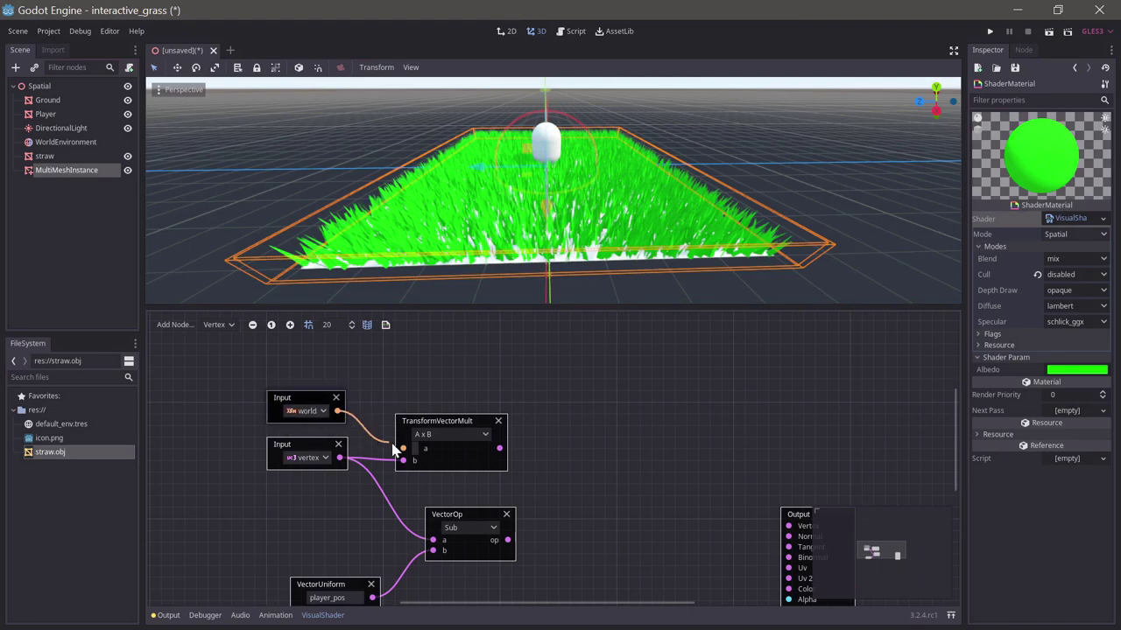
# Step: Connect the world input to port a of TransformVectorMult and feed its result into port a of the Sub node
pyautogui.moveTo(393, 445); pyautogui.dragTo(402, 448)
pyautogui.moveTo(497, 481); pyautogui.dragTo(465, 428, button='middle')
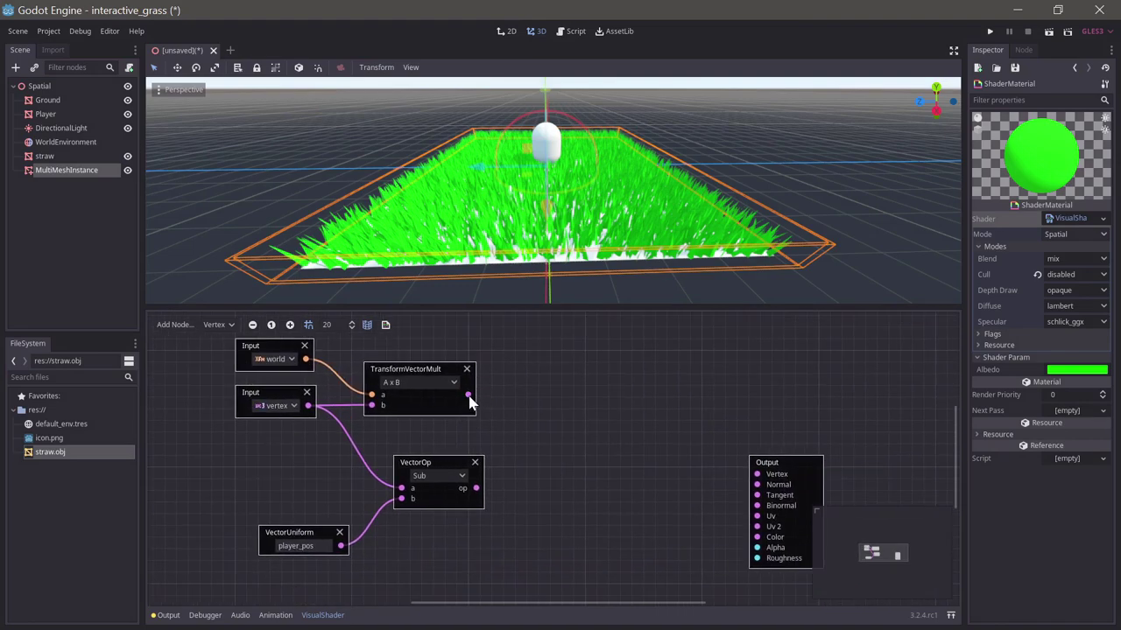
pyautogui.moveTo(470, 400); pyautogui.dragTo(405, 492)
pyautogui.write('worl')
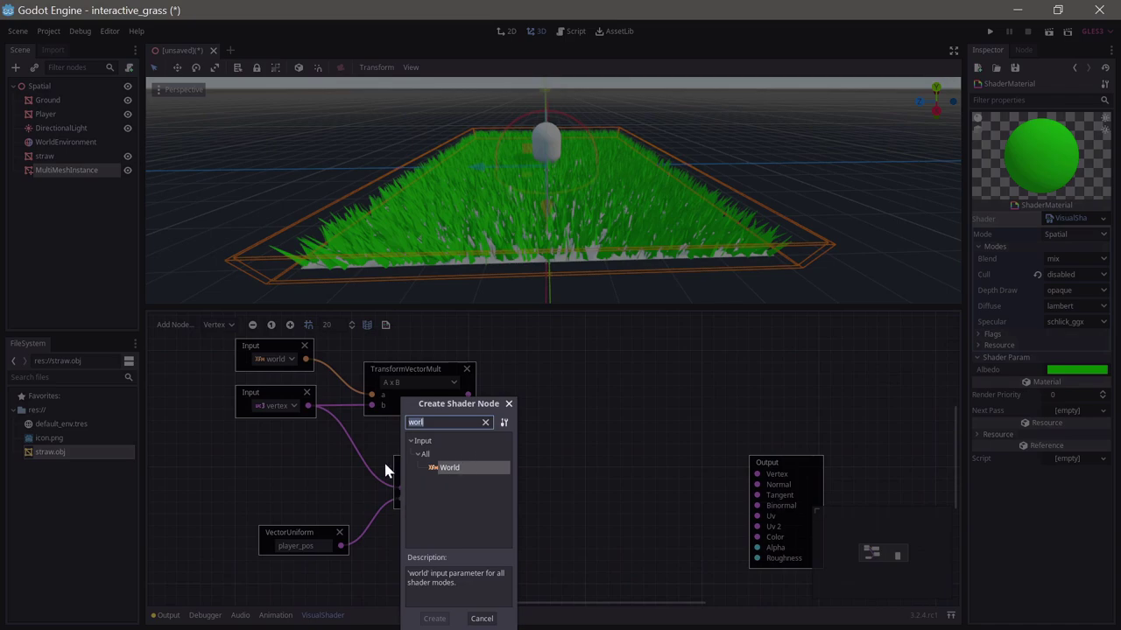
pyautogui.press('Escape')
pyautogui.moveTo(469, 396); pyautogui.dragTo(401, 488)
pyautogui.moveTo(337, 502); pyautogui.dragTo(298, 461, button='middle')
pyautogui.moveTo(352, 399); pyautogui.dragTo(338, 421, button='middle')
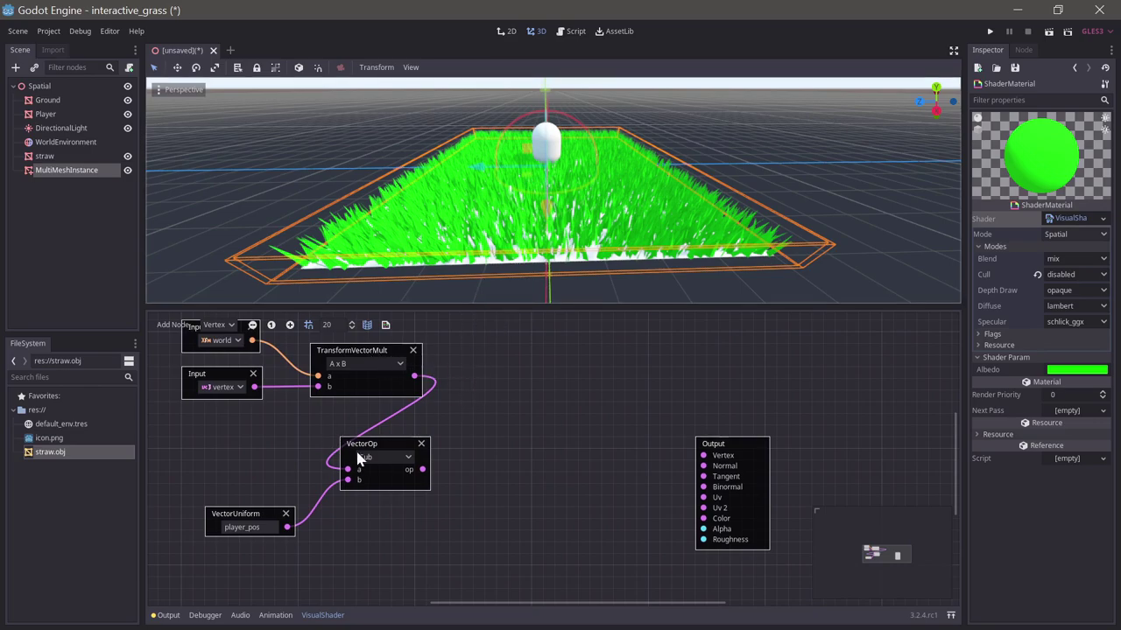
# Step: Add a vector Multiply node with the Sub node's output as its a input
pyautogui.moveTo(479, 197); pyautogui.dragTo(475, 181, button='middle')
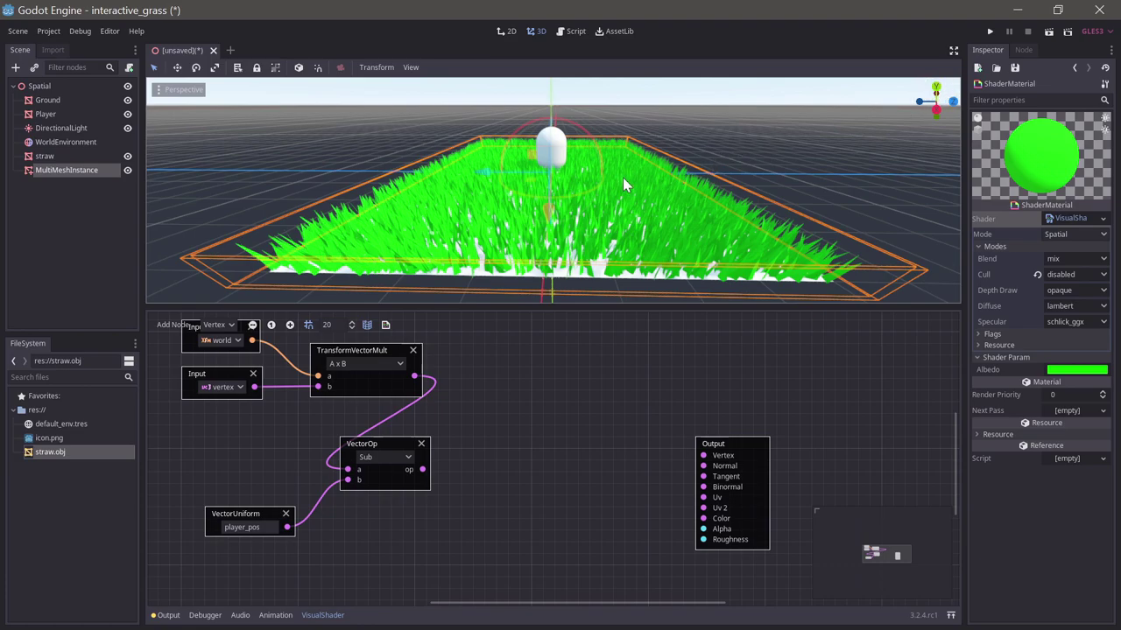
pyautogui.moveTo(877, 134); pyautogui.dragTo(919, 122, button='middle')
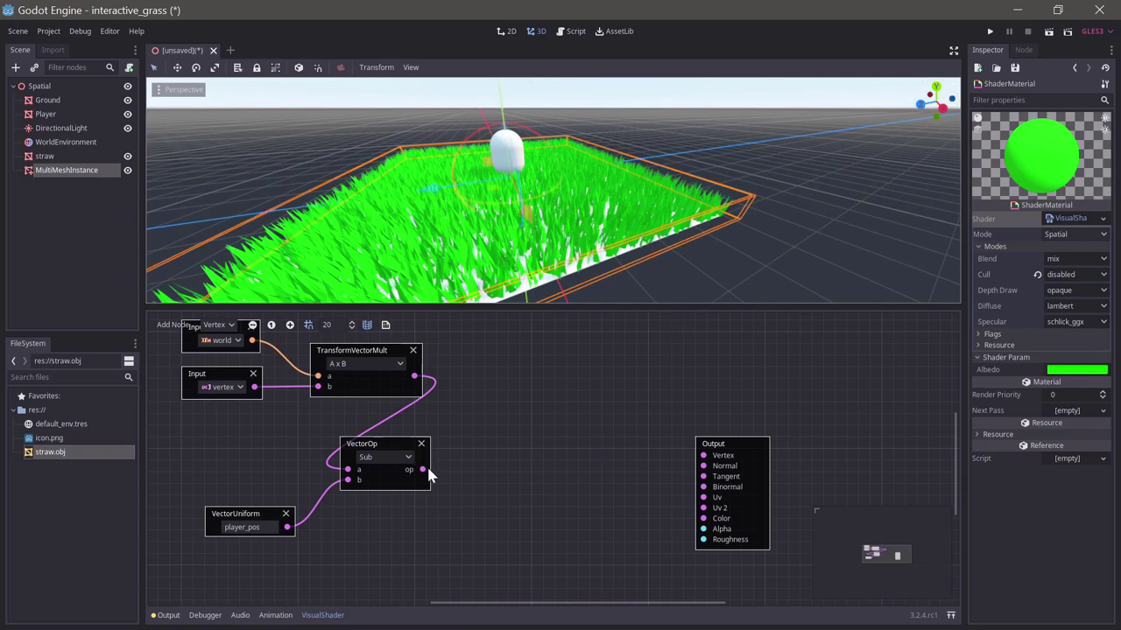
pyautogui.rightClick(457, 481)
pyautogui.write('mult')
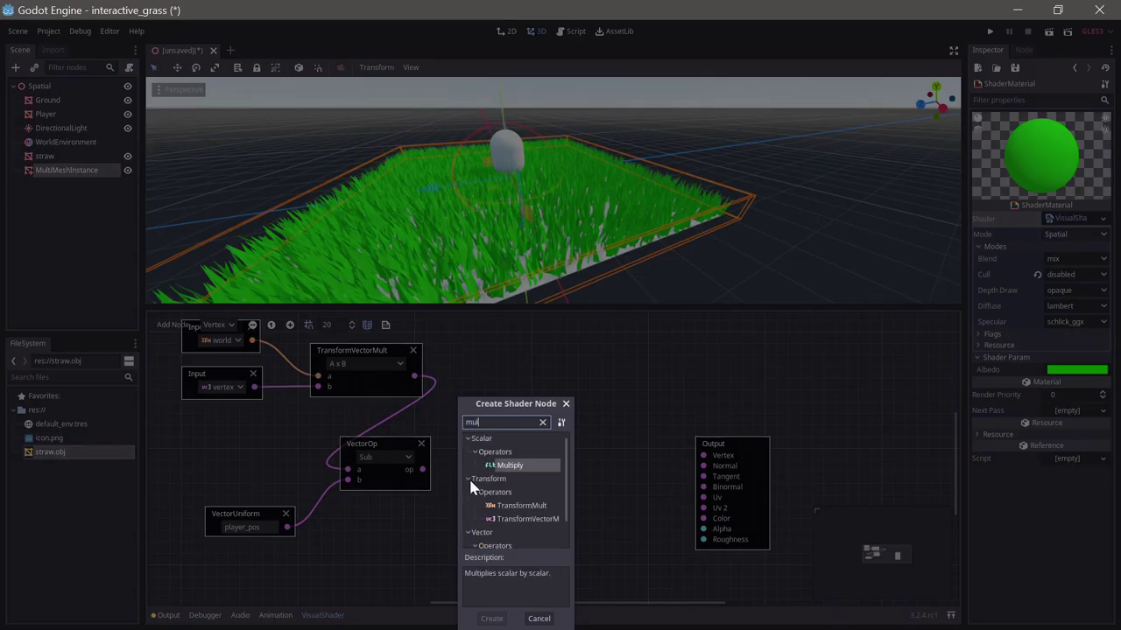
pyautogui.press('Down')
pyautogui.press('Down')
pyautogui.press('Down')
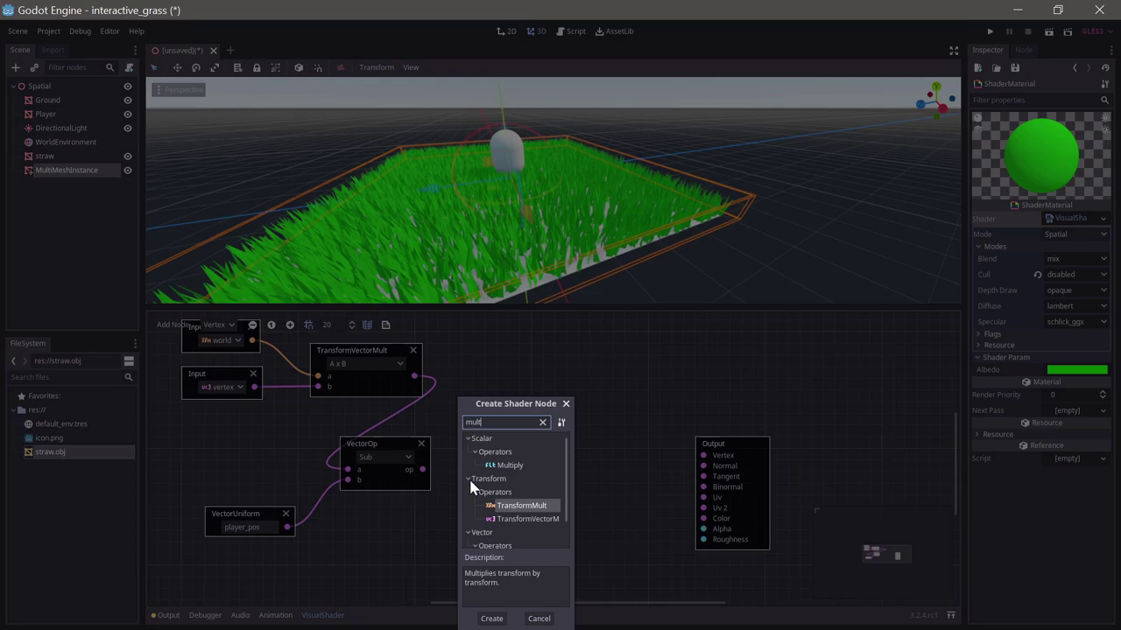
pyautogui.press('Return')
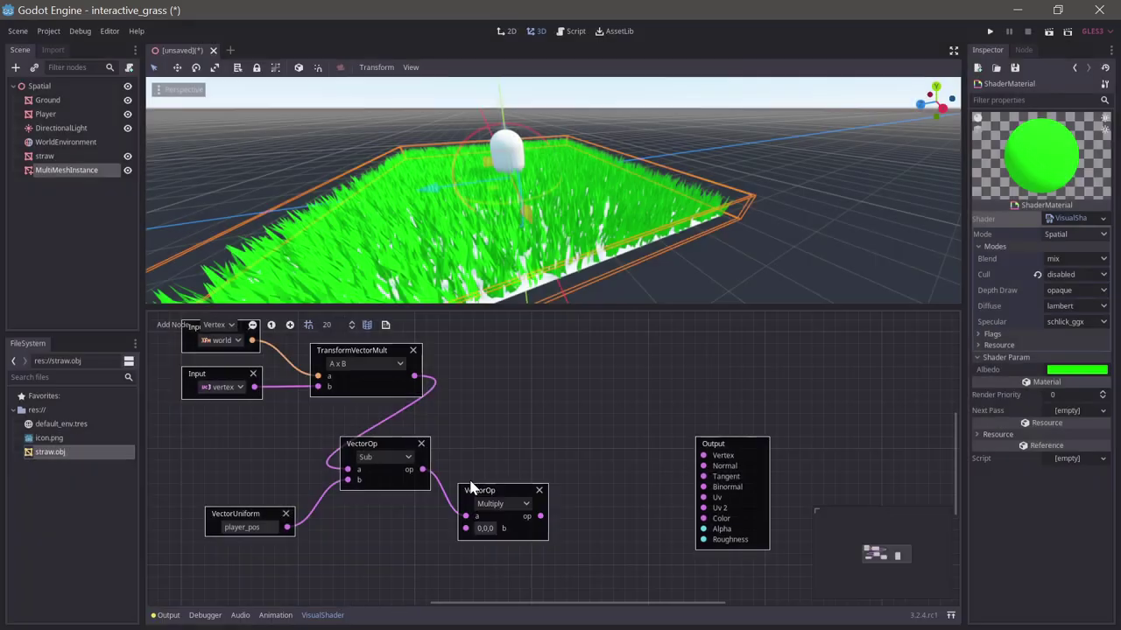
# Step: Set the Multiply node's b value to 1,0,1 and line the node up beside the Sub node
pyautogui.click(489, 528)
pyautogui.write('1')
pyautogui.press('Tab')
pyautogui.press('Tab')
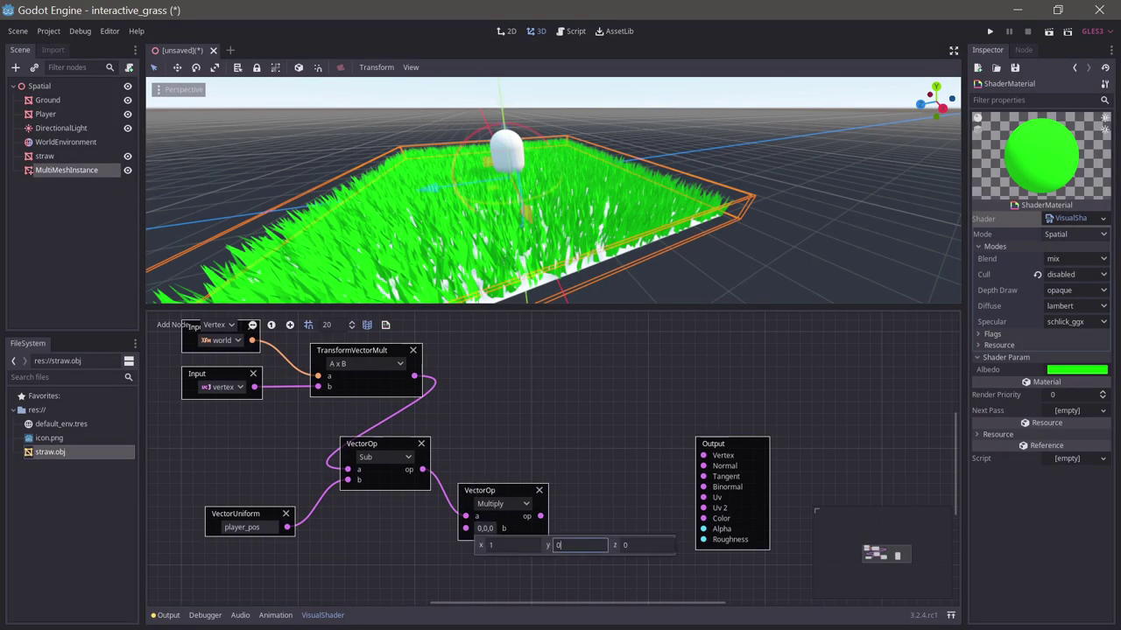
pyautogui.write('1')
pyautogui.press('Return')
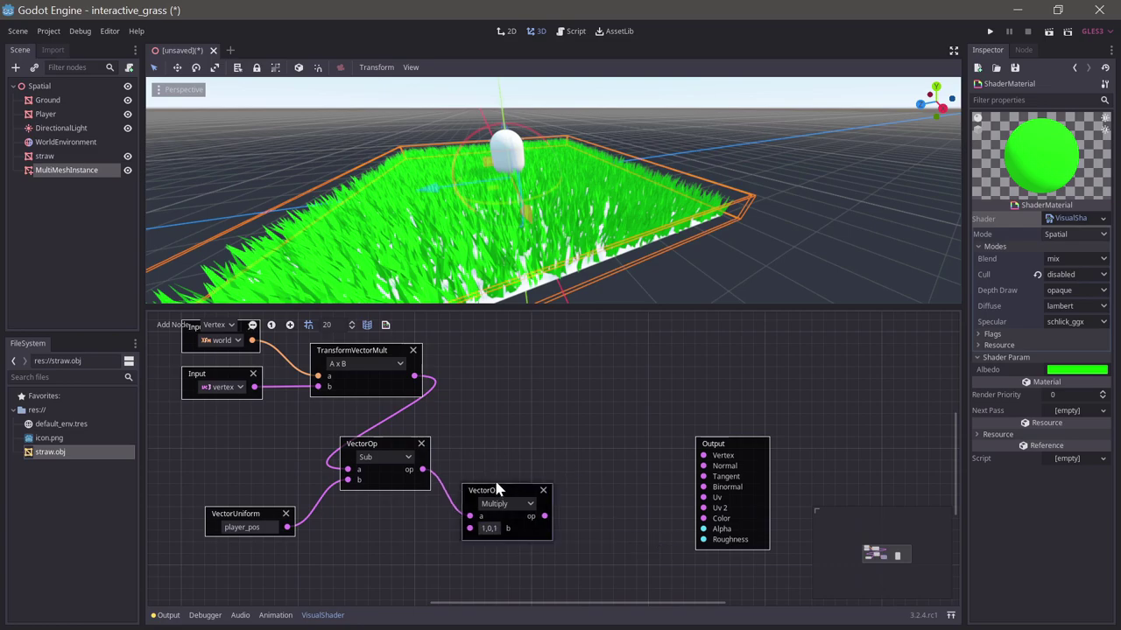
pyautogui.moveTo(498, 490); pyautogui.dragTo(490, 444)
pyautogui.moveTo(576, 513); pyautogui.dragTo(500, 493, button='middle')
pyautogui.moveTo(560, 210); pyautogui.dragTo(540, 175, button='middle')
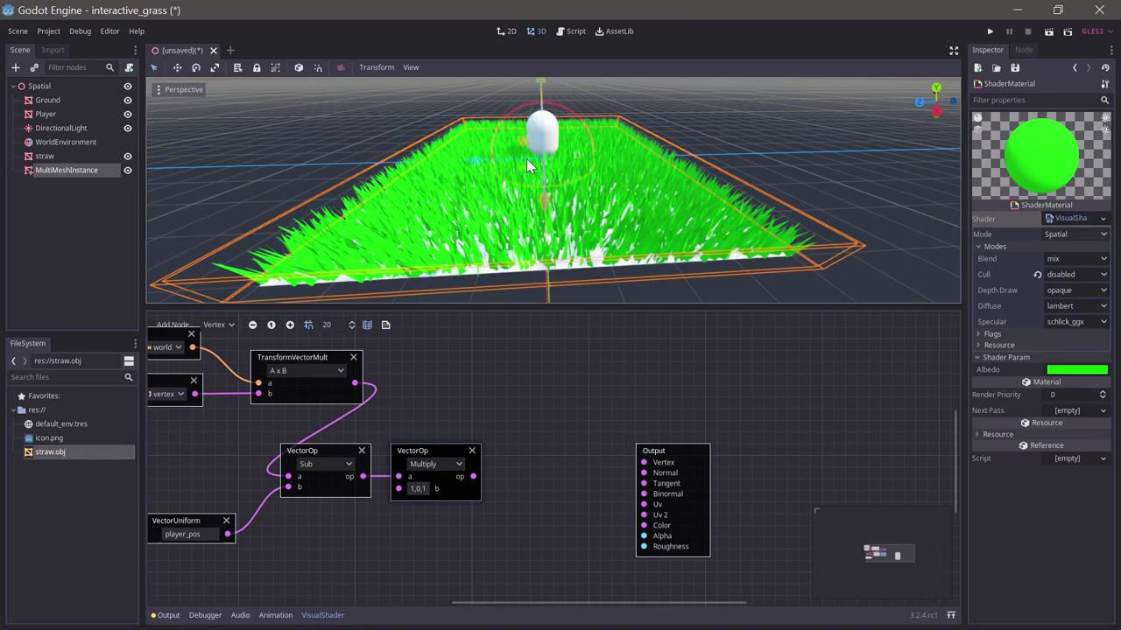
# Step: Add a vector Normalize node after the Multiply node and move the Output node farther along the graph
pyautogui.rightClick(497, 475)
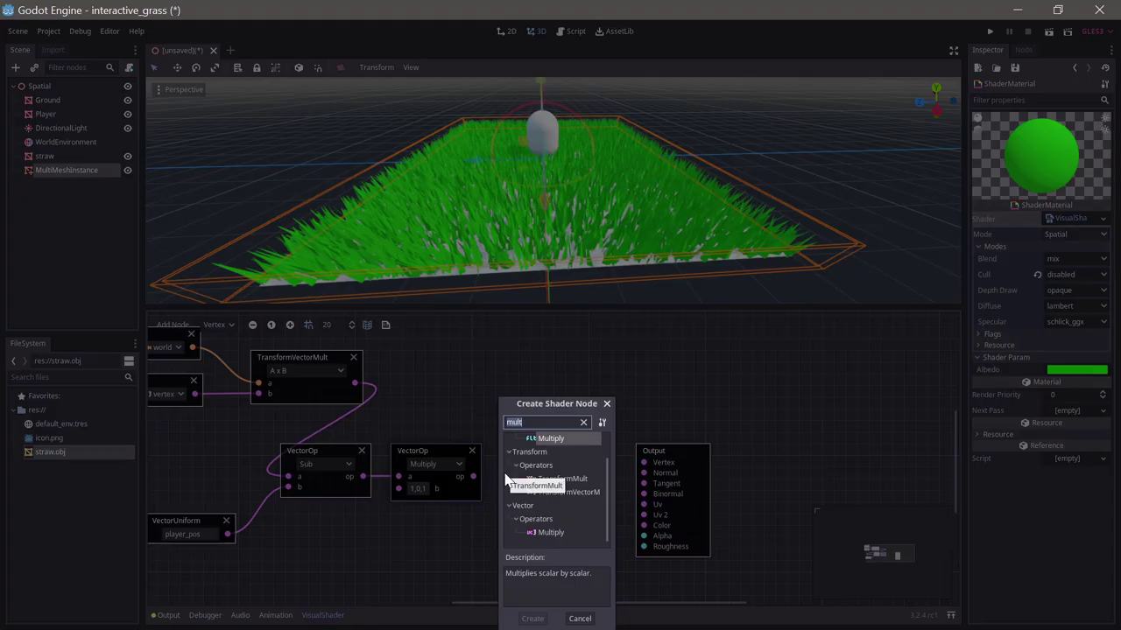
pyautogui.write('norma')
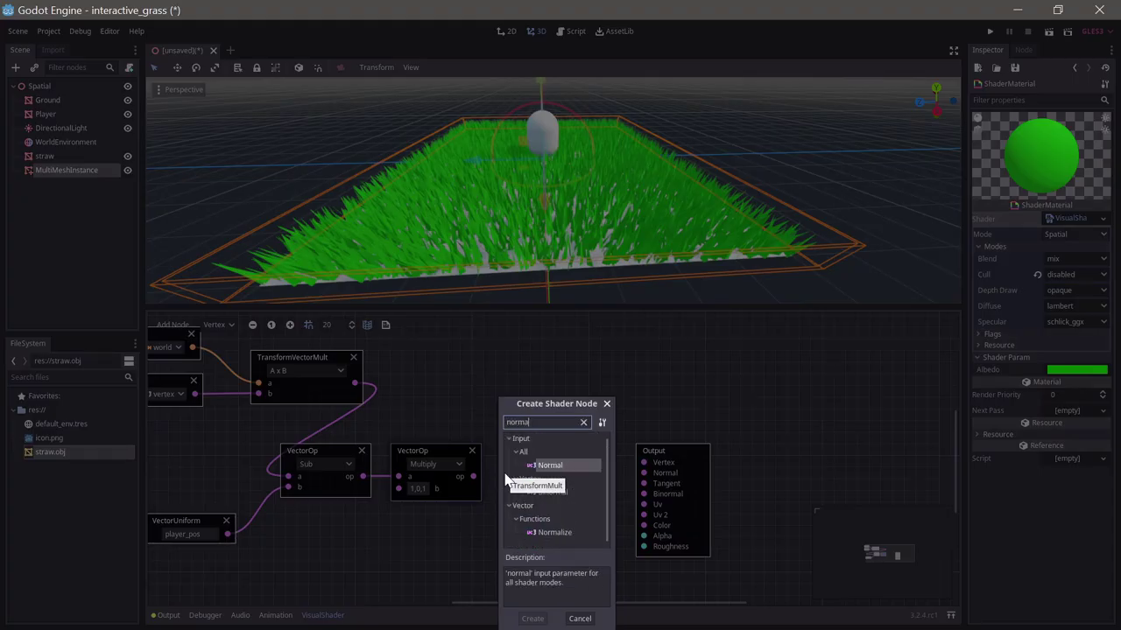
pyautogui.doubleClick(547, 533)
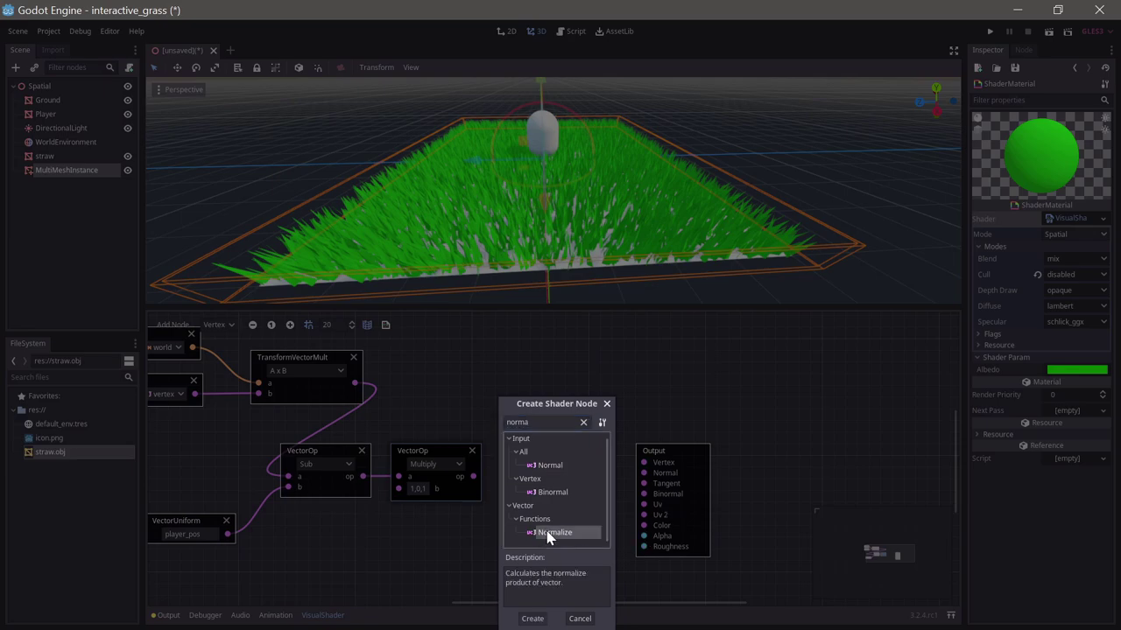
pyautogui.moveTo(539, 489); pyautogui.dragTo(530, 464)
pyautogui.moveTo(568, 528); pyautogui.dragTo(501, 512, button='middle')
pyautogui.moveTo(603, 422); pyautogui.dragTo(726, 400)
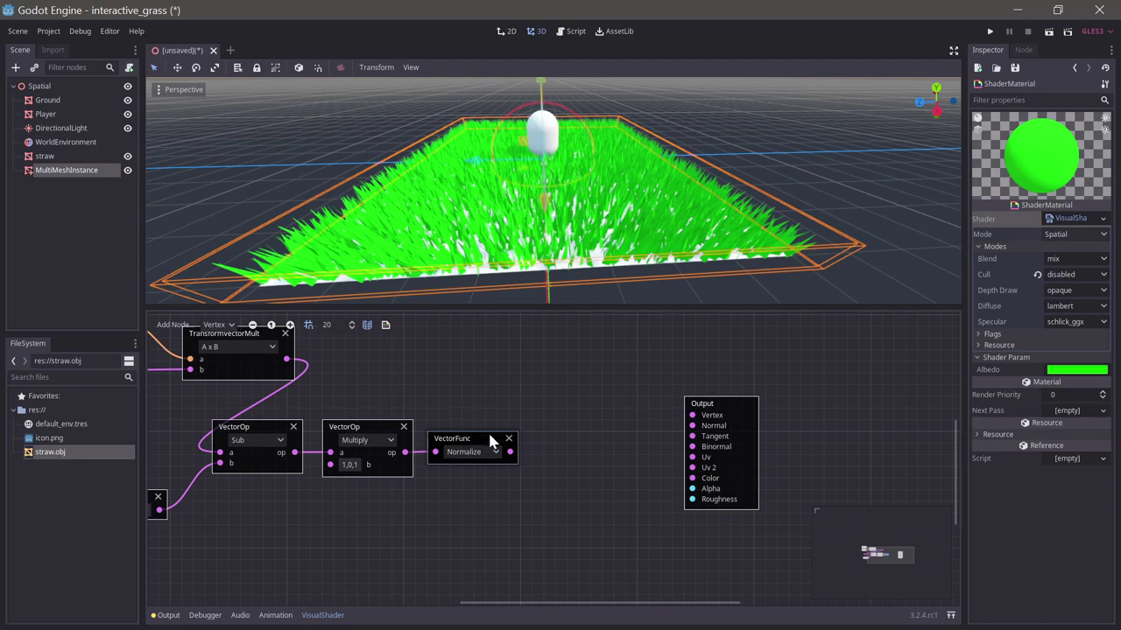
# Step: Add a second TransformVectorMult node beside the Normalize node and connect the Normalize output to its b port
pyautogui.moveTo(566, 430); pyautogui.dragTo(515, 425, button='middle')
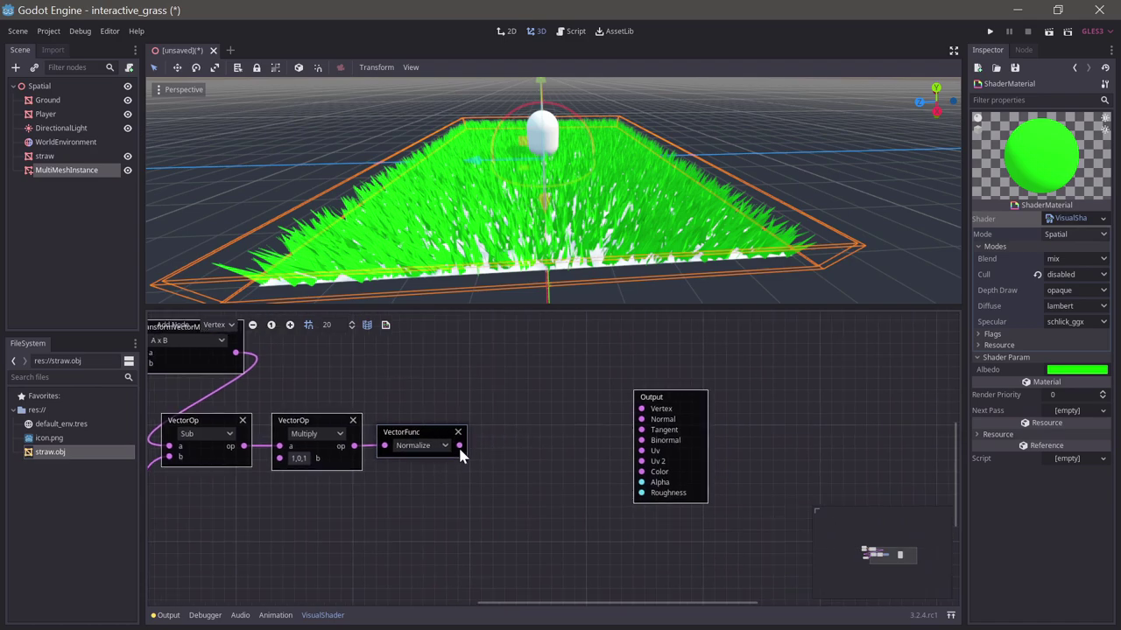
pyautogui.moveTo(482, 468); pyautogui.dragTo(490, 468)
pyautogui.write('m')
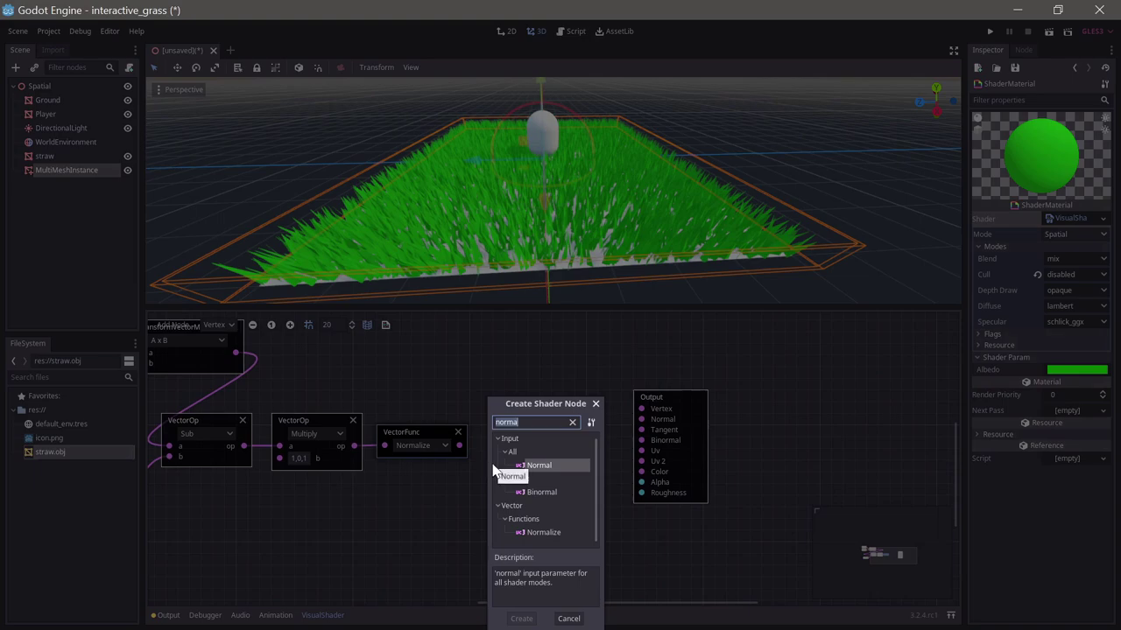
pyautogui.write('ulti')
pyautogui.press('BackSpace')
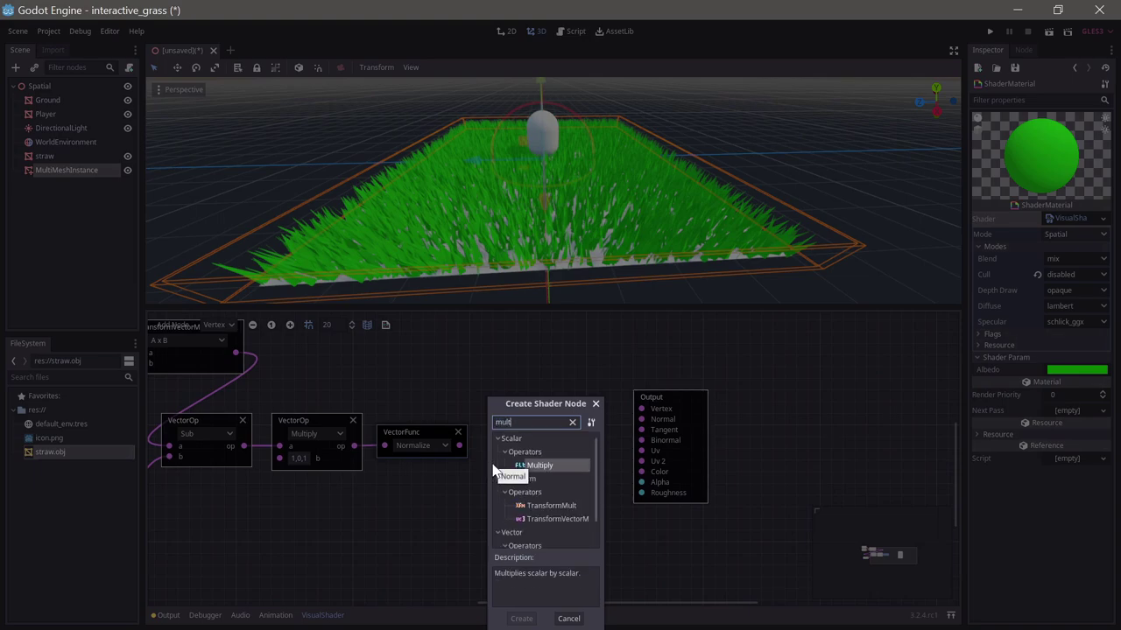
pyautogui.press('Down')
pyautogui.press('Down')
pyautogui.press('Down')
pyautogui.press('Down')
pyautogui.press('Return')
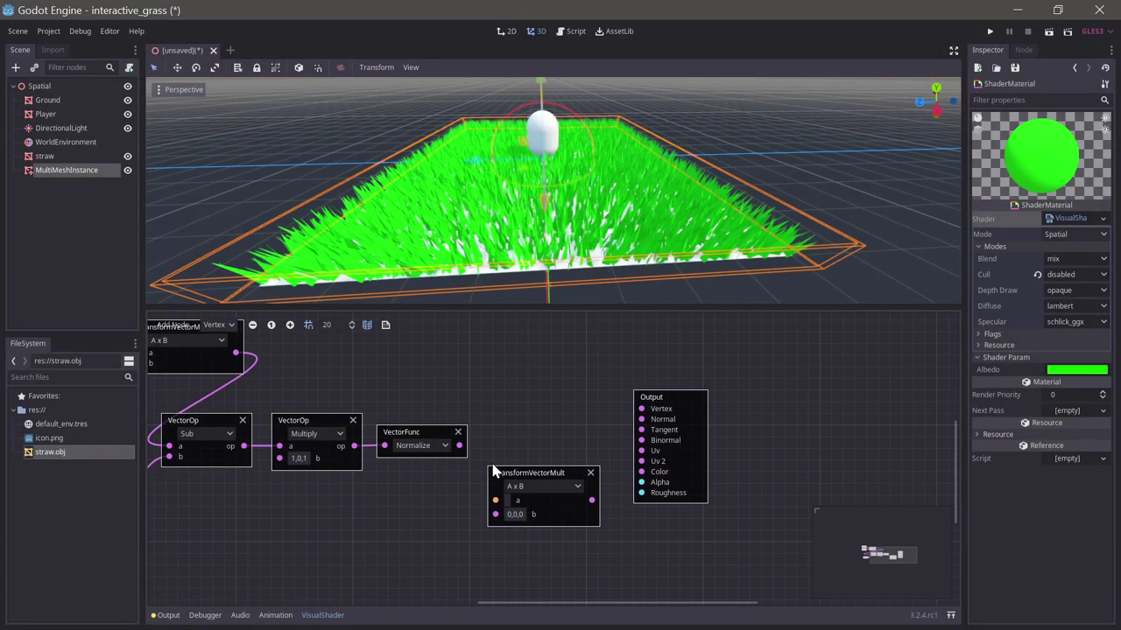
pyautogui.moveTo(516, 476); pyautogui.dragTo(511, 412)
pyautogui.moveTo(459, 446); pyautogui.dragTo(489, 448)
# Step: Add a world Input node above the Normalize node and connect it to port a of the new TransformVectorMult
pyautogui.rightClick(413, 366)
pyautogui.write('wo')
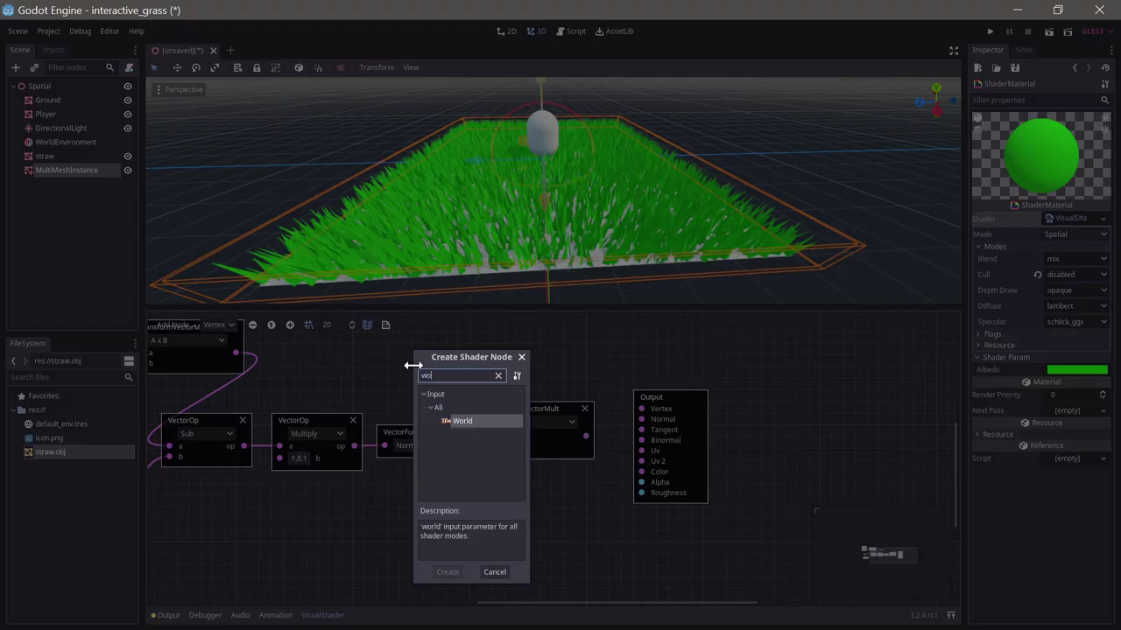
pyautogui.press('Return')
pyautogui.moveTo(435, 373); pyautogui.dragTo(490, 435)
# Step: Set the new TransformVectorMult to B x A and tidy the positions of the world Input and Output nodes
pyautogui.click(528, 422)
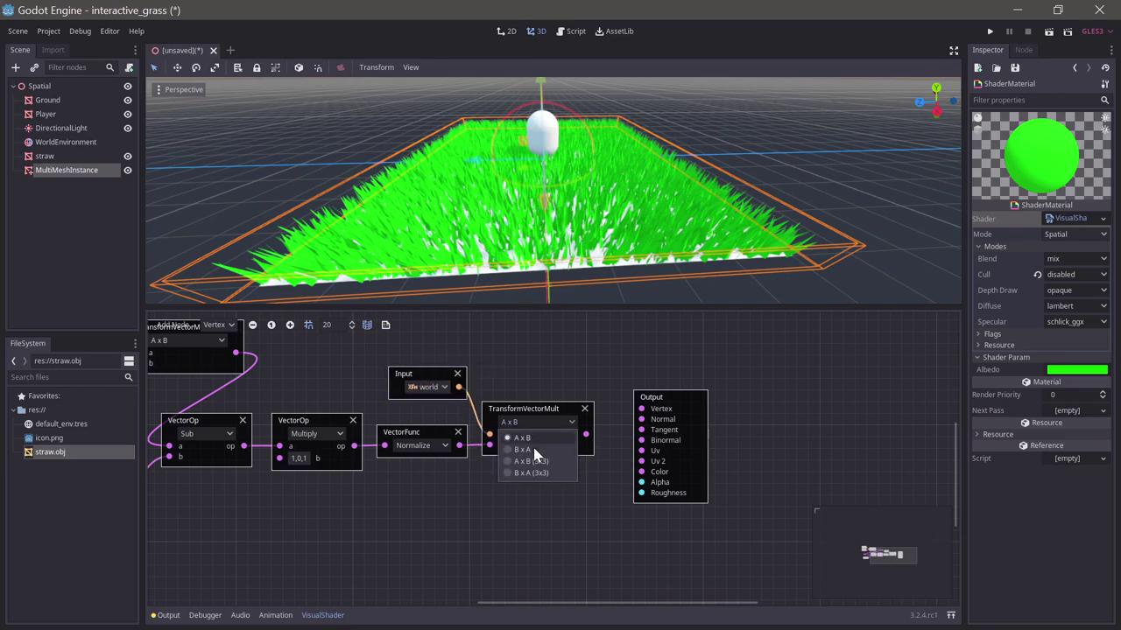
pyautogui.click(541, 441)
pyautogui.moveTo(326, 370); pyautogui.dragTo(314, 381)
pyautogui.moveTo(439, 359); pyautogui.dragTo(417, 358, button='middle')
pyautogui.moveTo(553, 390); pyautogui.dragTo(639, 392)
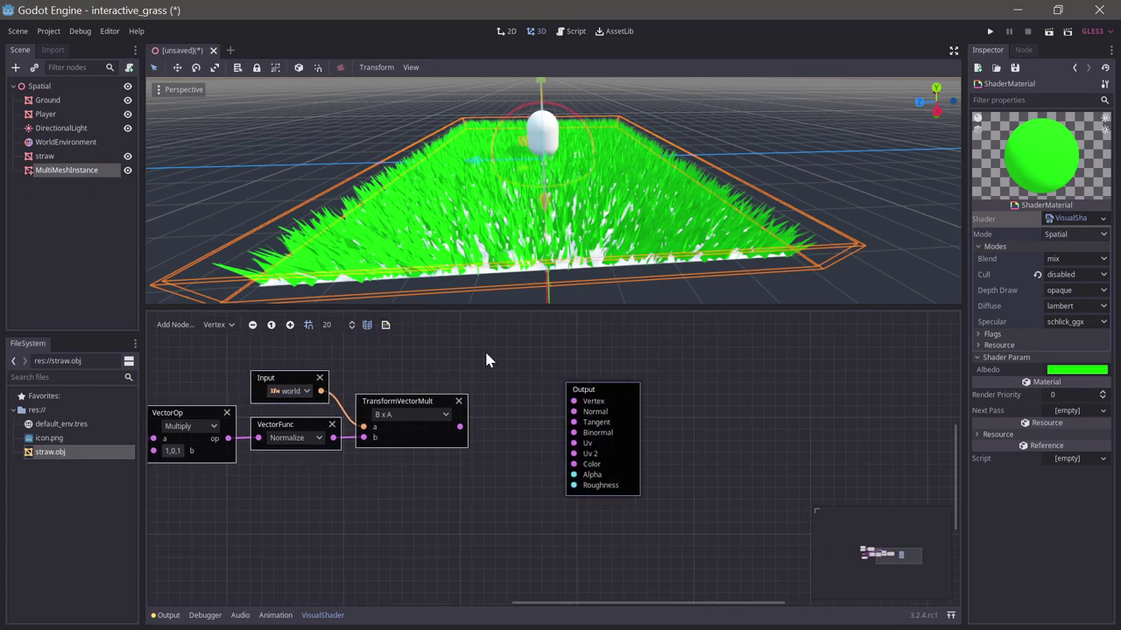
# Step: Add a vertex Input node above the second TransformVectorMult and connect it to the Output node's Vertex port
pyautogui.moveTo(485, 352); pyautogui.dragTo(493, 402, button='middle')
pyautogui.rightClick(418, 375)
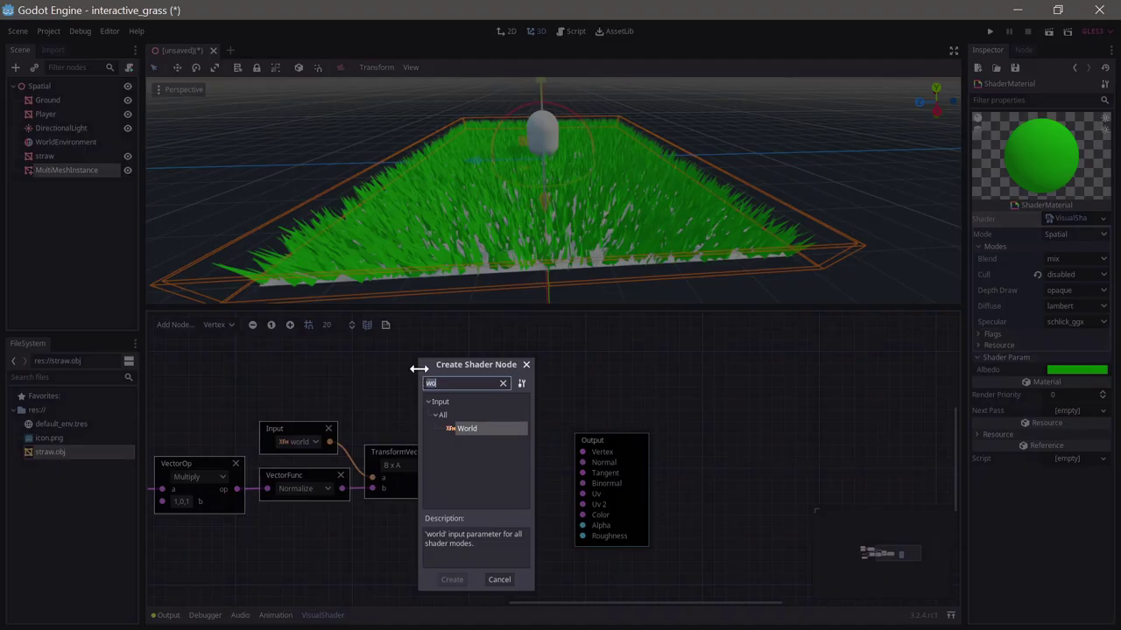
pyautogui.write('vertex')
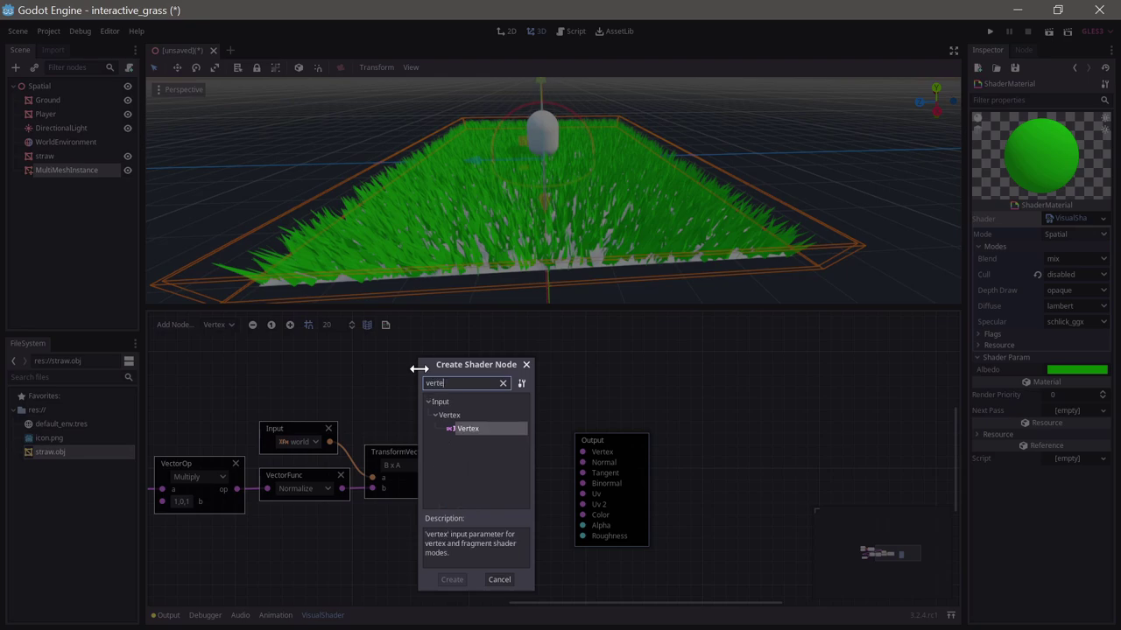
pyautogui.press('Return')
pyautogui.moveTo(464, 389); pyautogui.dragTo(583, 453)
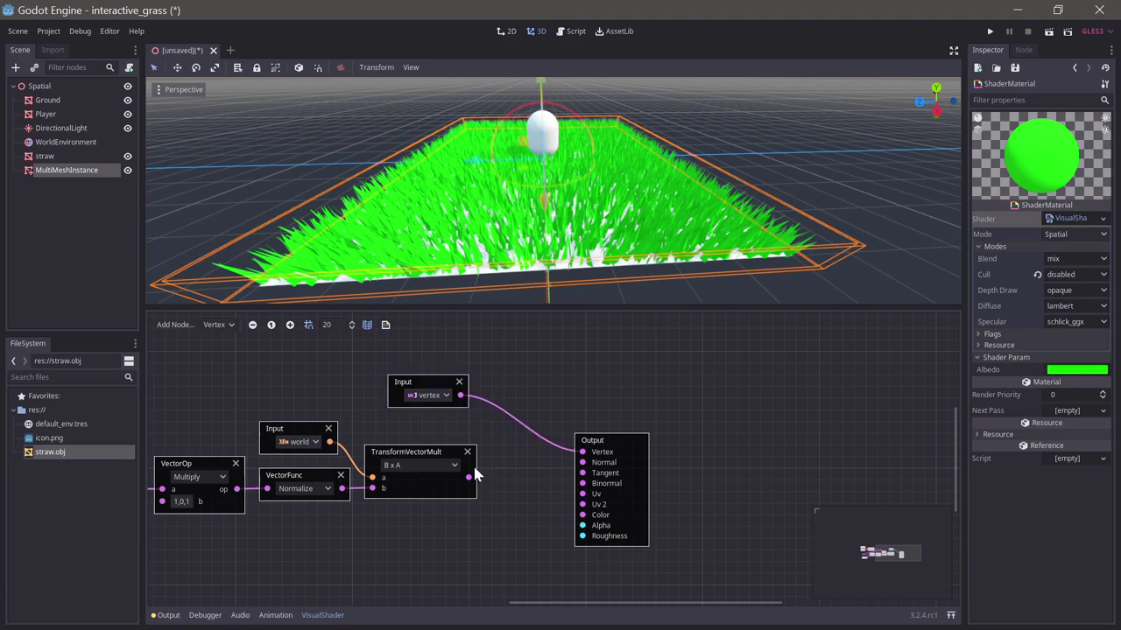
pyautogui.moveTo(526, 383); pyautogui.dragTo(529, 382)
pyautogui.write('add')
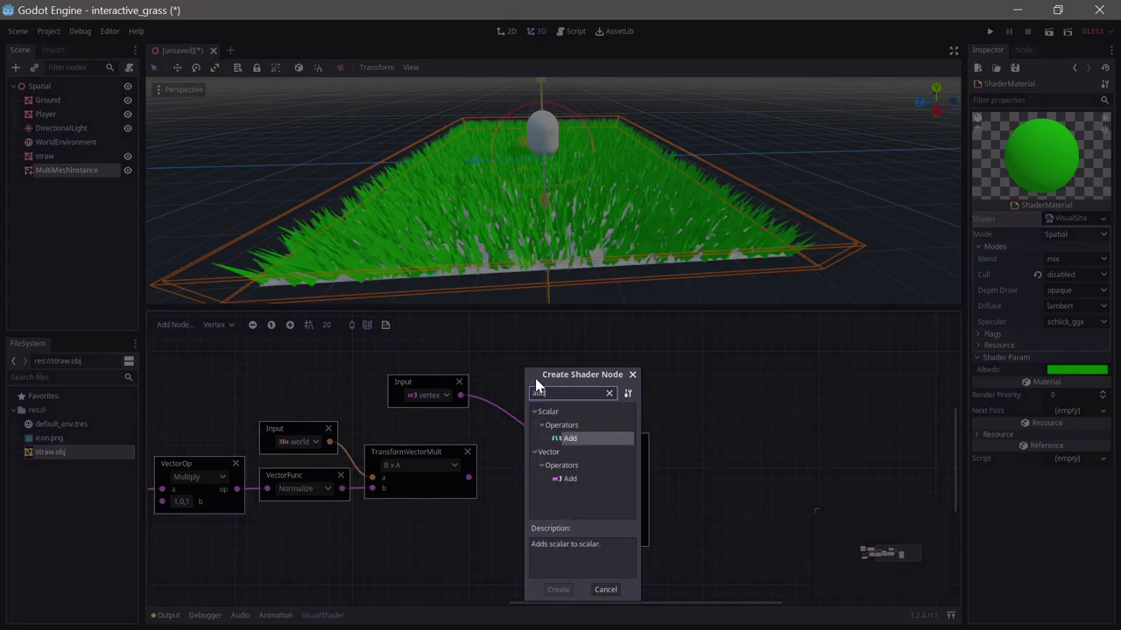
pyautogui.press('Return')
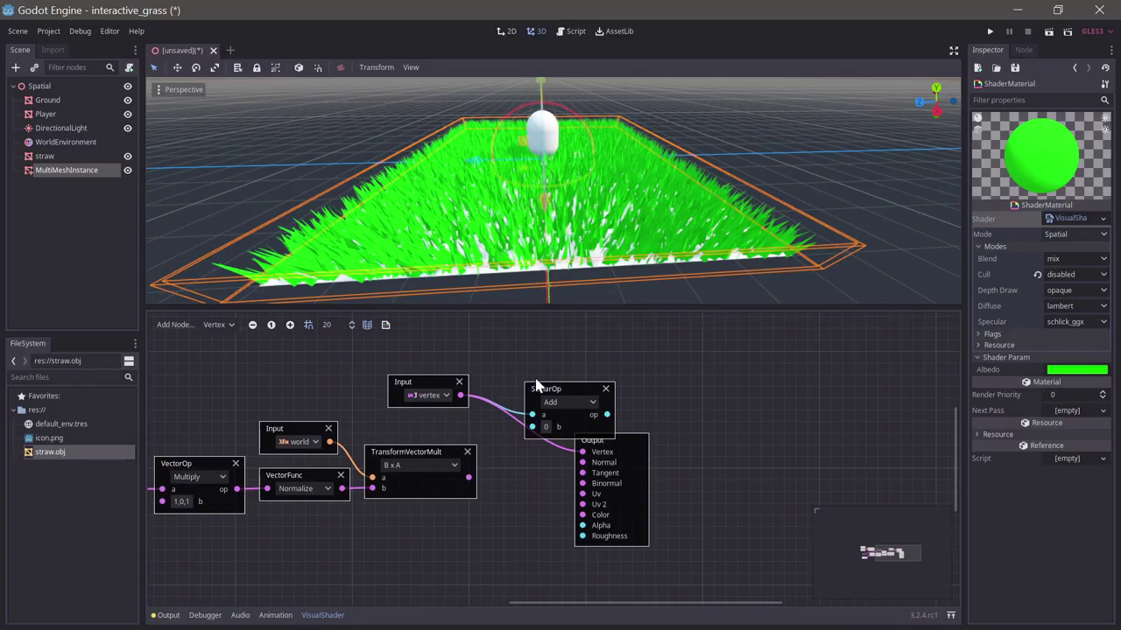
pyautogui.click(605, 388)
# Step: Add a vector Add node before the Output's Vertex port, with vertex as a and the TransformVectorMult result as b
pyautogui.moveTo(461, 396); pyautogui.dragTo(533, 382)
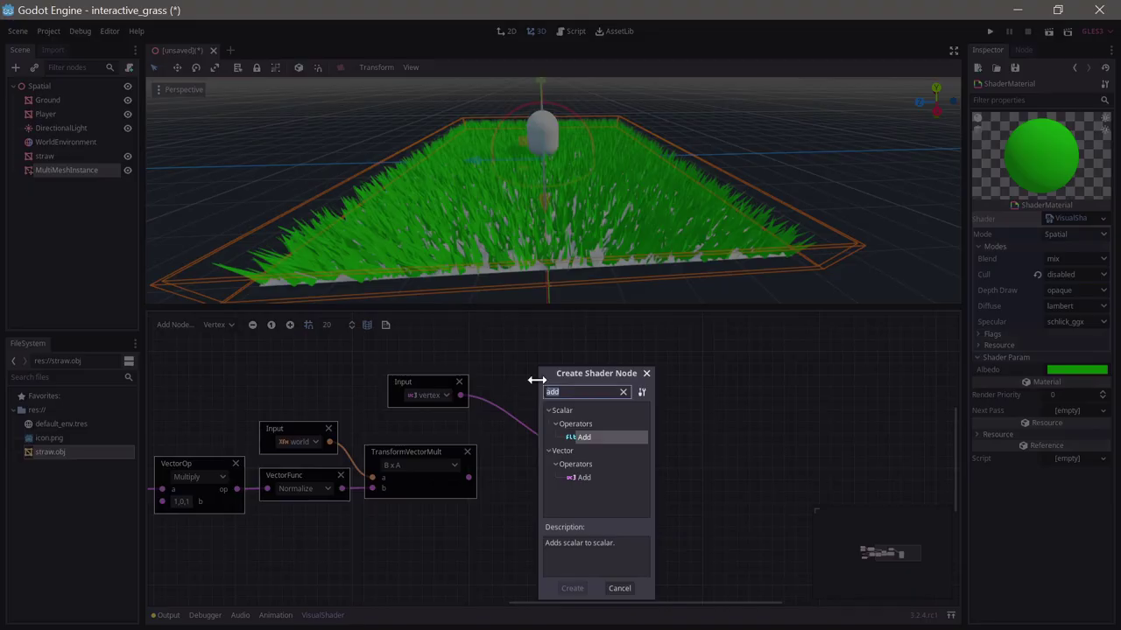
pyautogui.doubleClick(584, 478)
pyautogui.moveTo(470, 477); pyautogui.dragTo(646, 439)
pyautogui.moveTo(513, 429); pyautogui.dragTo(538, 427)
# Step: Examine the displaced grass around the player from several angles and move the Output node farther from the Add node
pyautogui.moveTo(526, 141); pyautogui.dragTo(516, 188, button='middle')
pyautogui.scroll(-5, 504, 160)
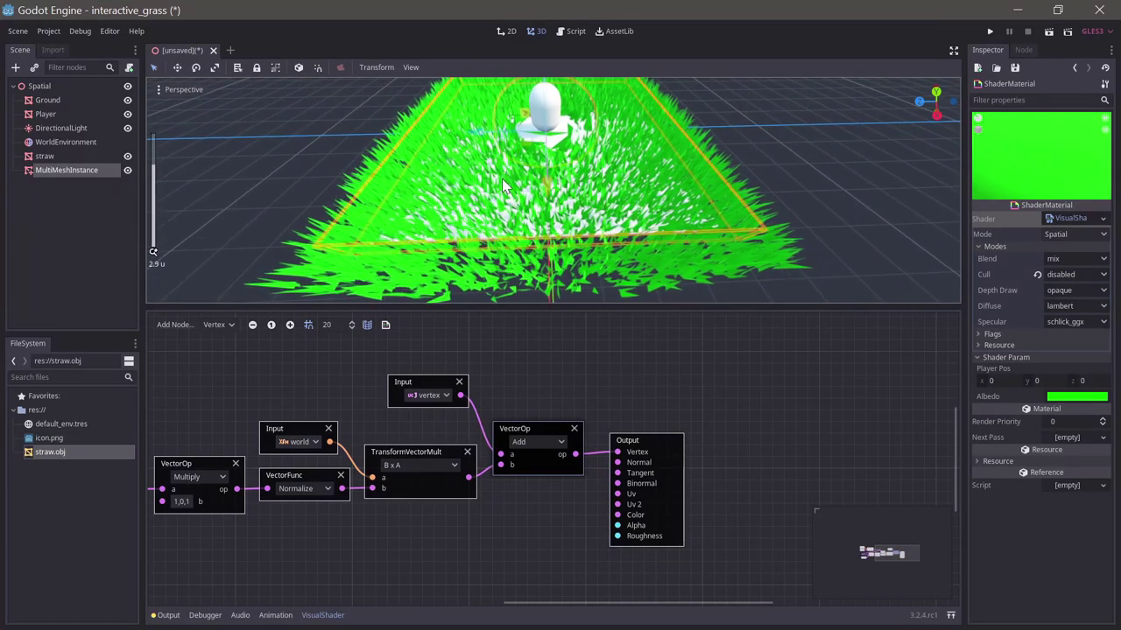
pyautogui.moveTo(535, 261); pyautogui.dragTo(570, 207, button='middle')
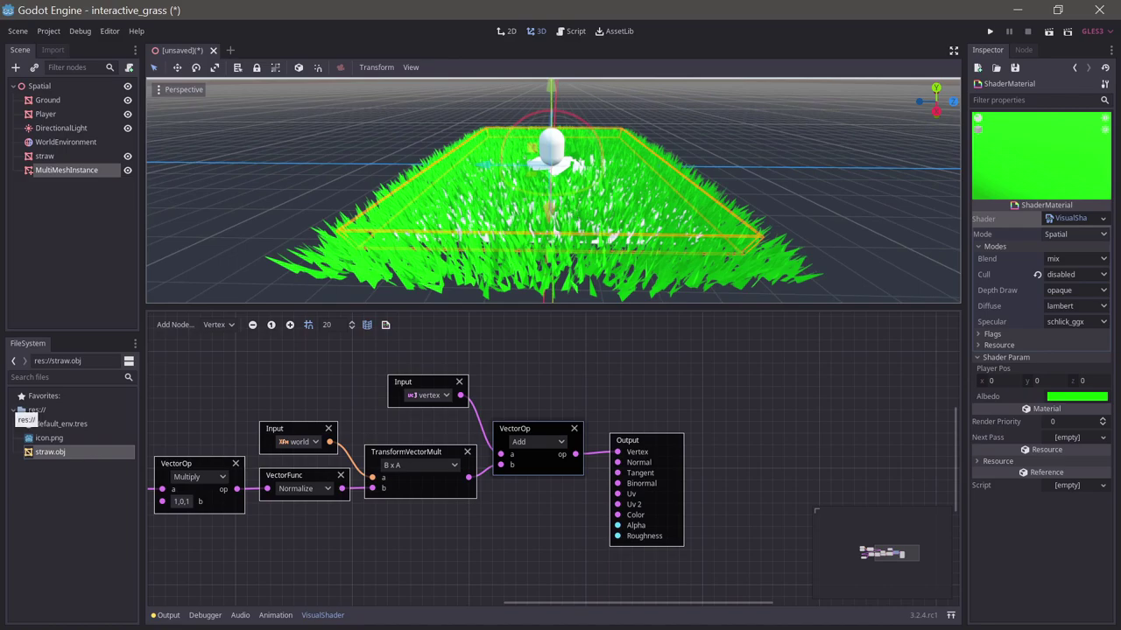
pyautogui.moveTo(567, 385); pyautogui.dragTo(564, 386, button='middle')
pyautogui.moveTo(574, 213)
pyautogui.mouseDown(button='middle')
pyautogui.moveTo(557, 199)
pyautogui.moveTo(577, 229)
pyautogui.mouseUp(button='middle')
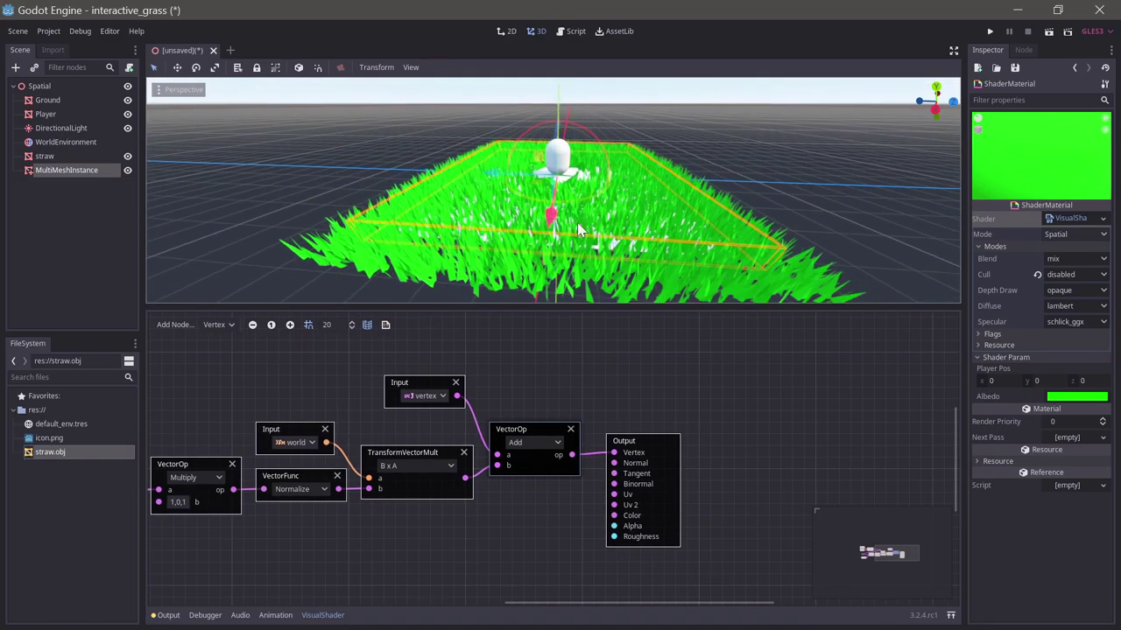
pyautogui.moveTo(674, 271); pyautogui.dragTo(632, 251, button='middle')
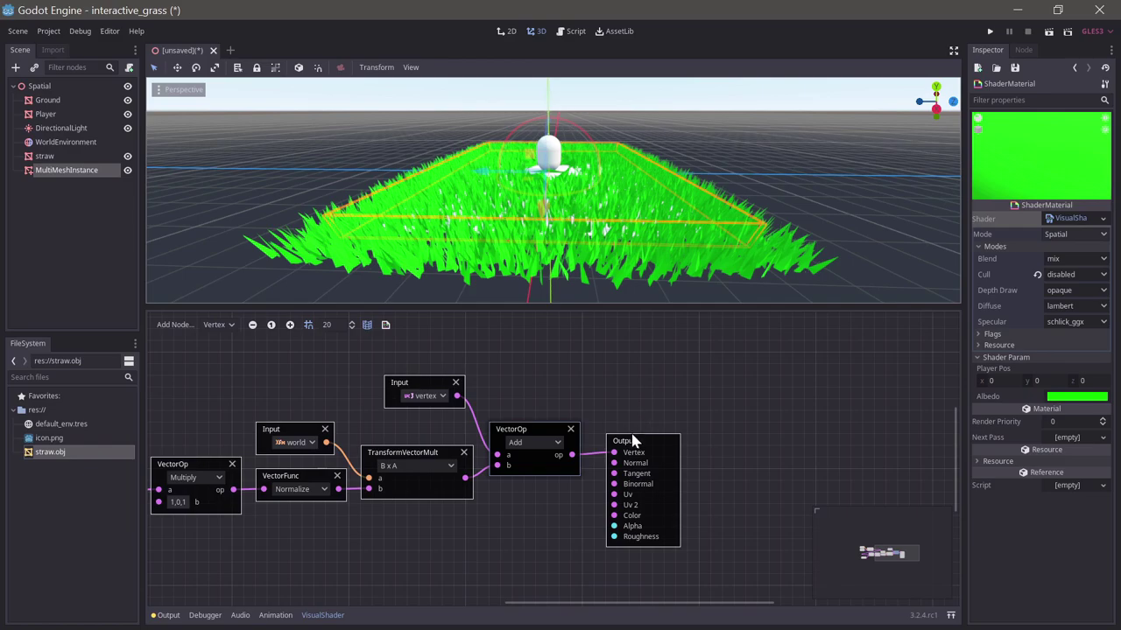
pyautogui.moveTo(632, 440); pyautogui.dragTo(667, 441)
pyautogui.moveTo(604, 197); pyautogui.dragTo(587, 203, button='middle')
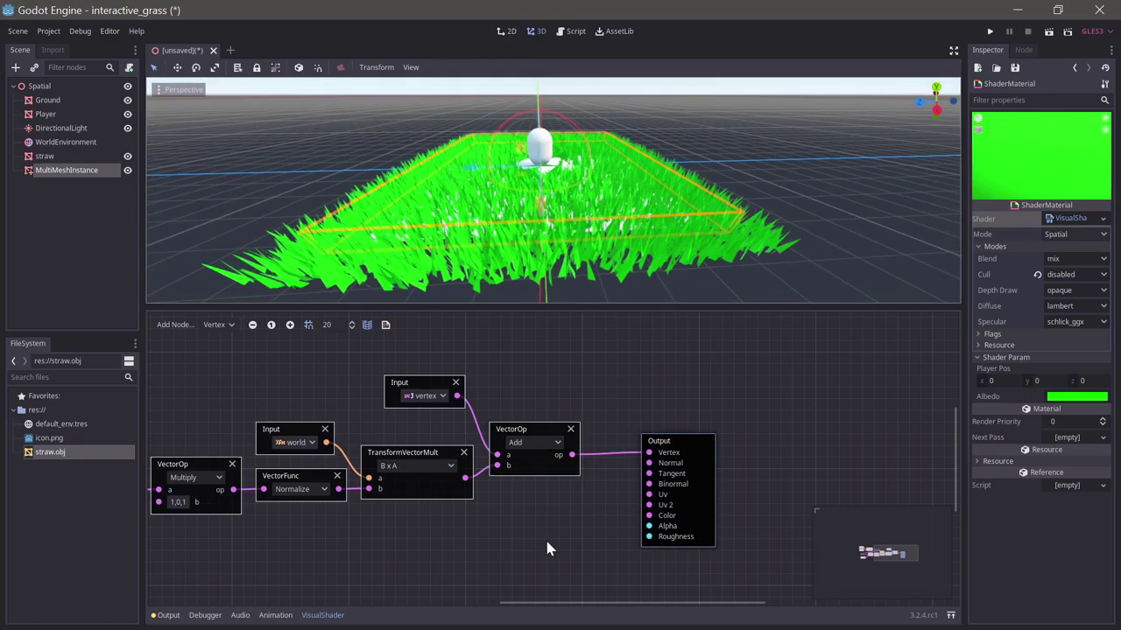
# Step: Add a uv Input node below the second TransformVectorMult and feed it into a new VectorDecompose node
pyautogui.scroll(-3, 560, 448)
pyautogui.scroll(1, 408, 493)
pyautogui.rightClick(402, 482)
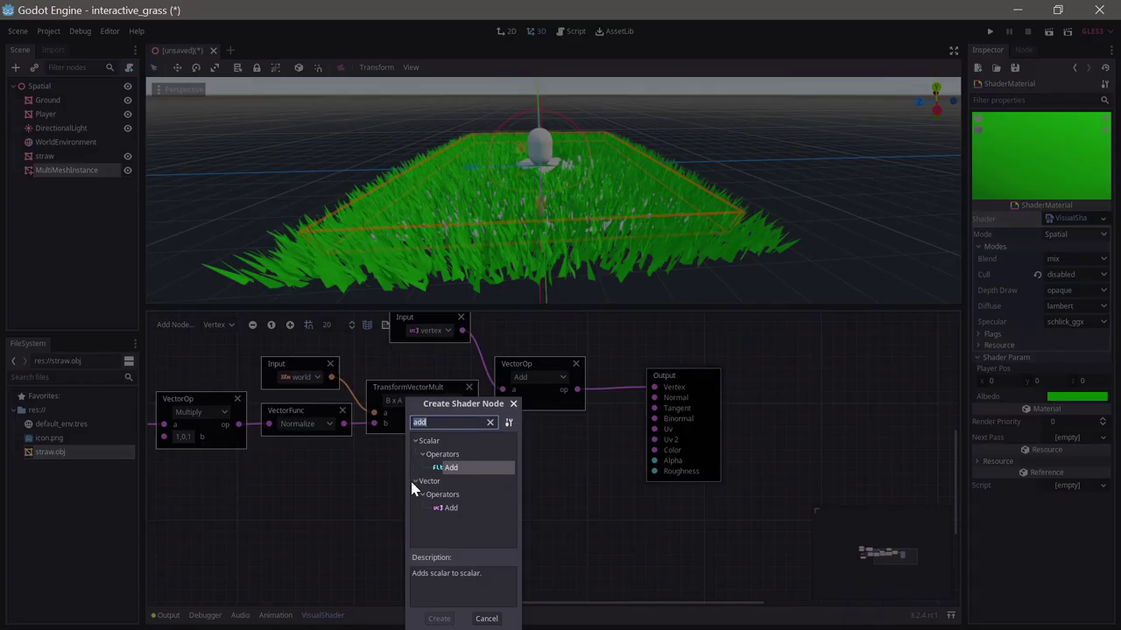
pyautogui.write('uv')
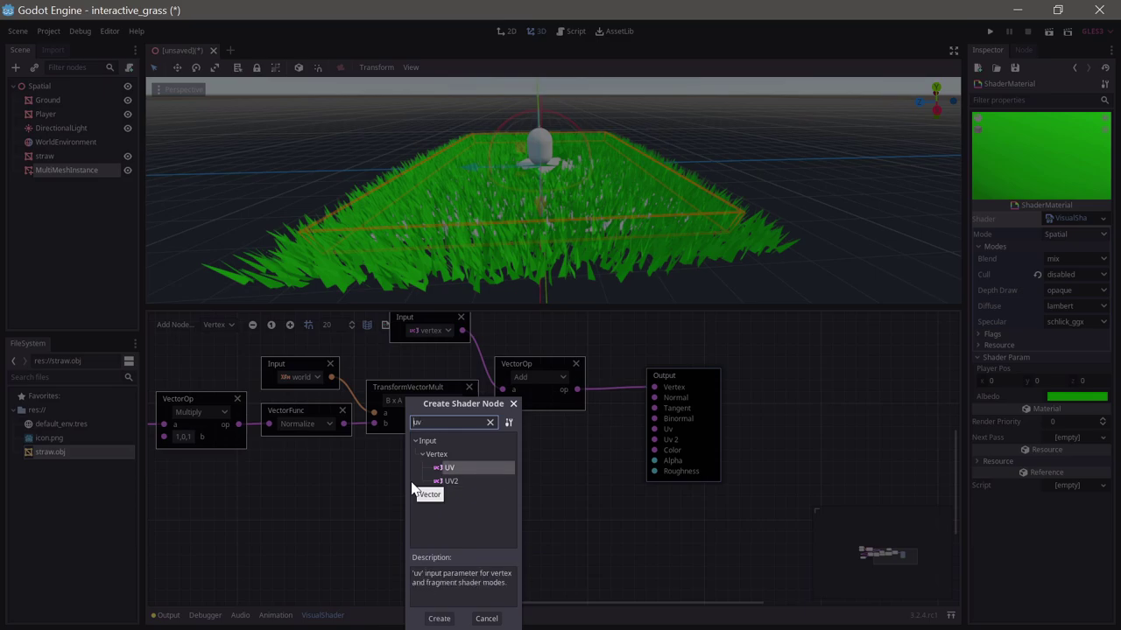
pyautogui.press('Return')
pyautogui.moveTo(465, 507); pyautogui.dragTo(492, 487)
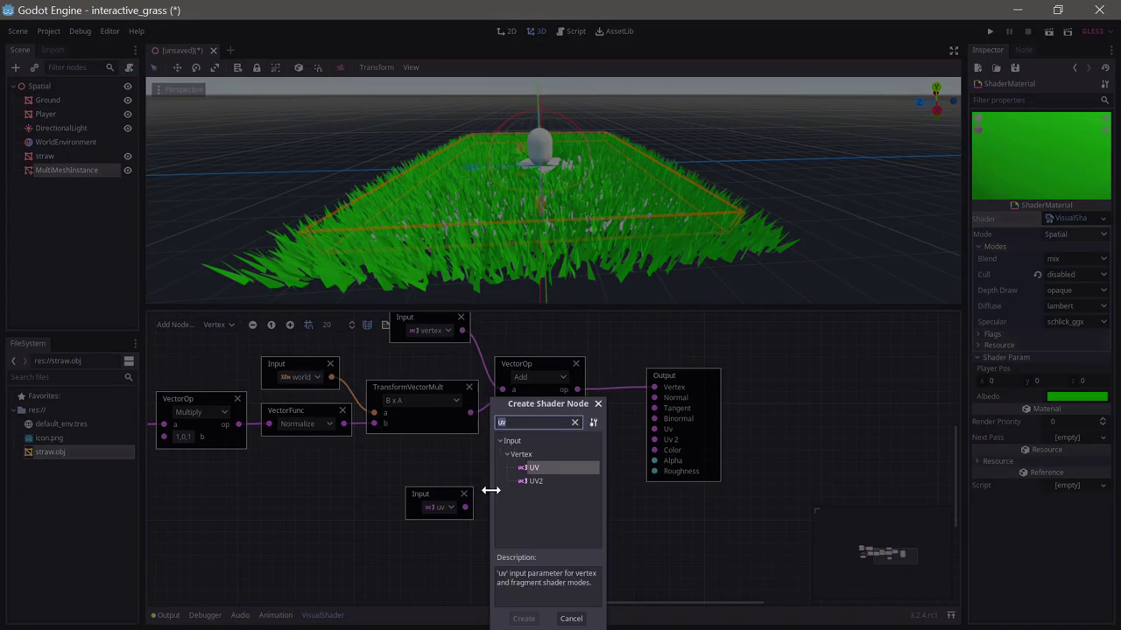
pyautogui.write('decom')
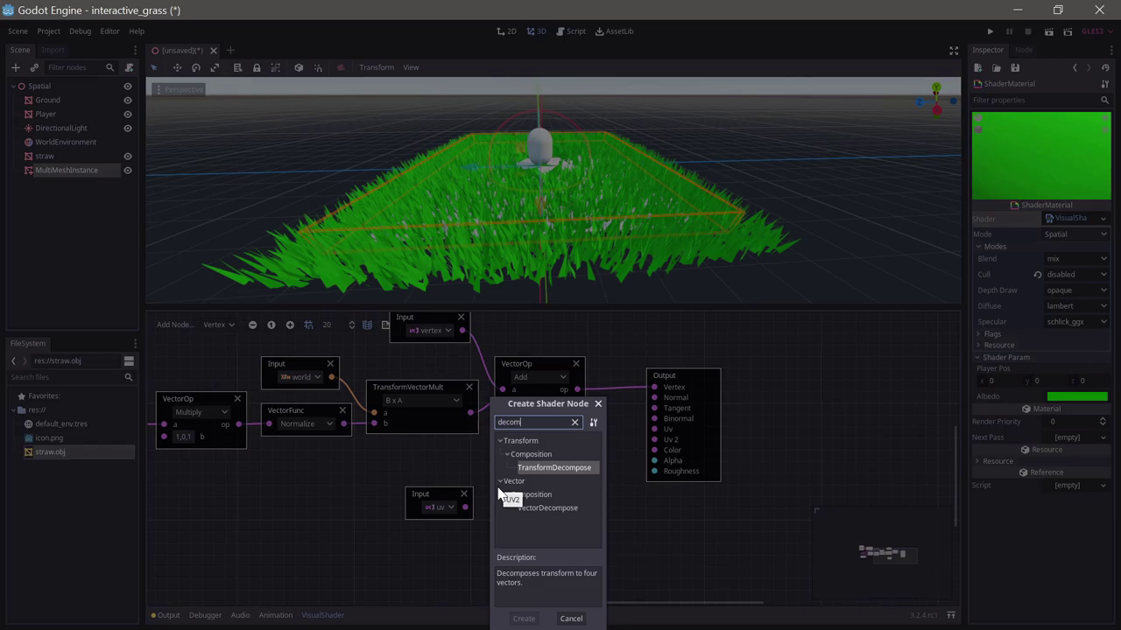
pyautogui.press('Down')
pyautogui.press('Return')
# Step: Move the Output node farther from the Add node and add a vector Multiply node fed by VectorDecompose's y output
pyautogui.moveTo(690, 496); pyautogui.dragTo(599, 498, button='middle')
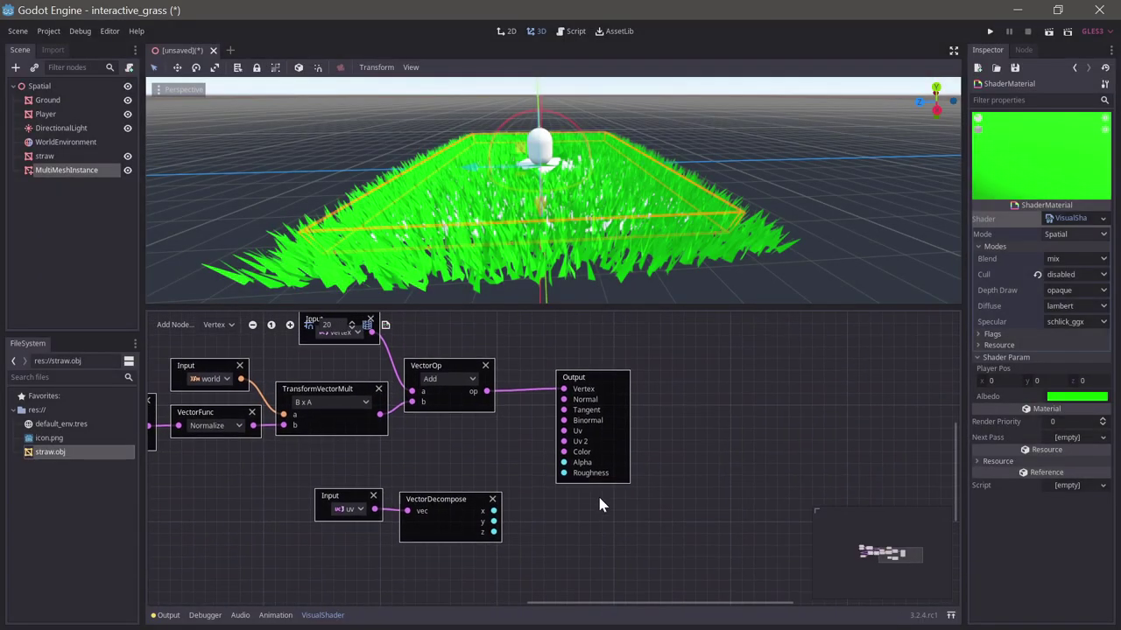
pyautogui.moveTo(592, 377); pyautogui.dragTo(640, 388)
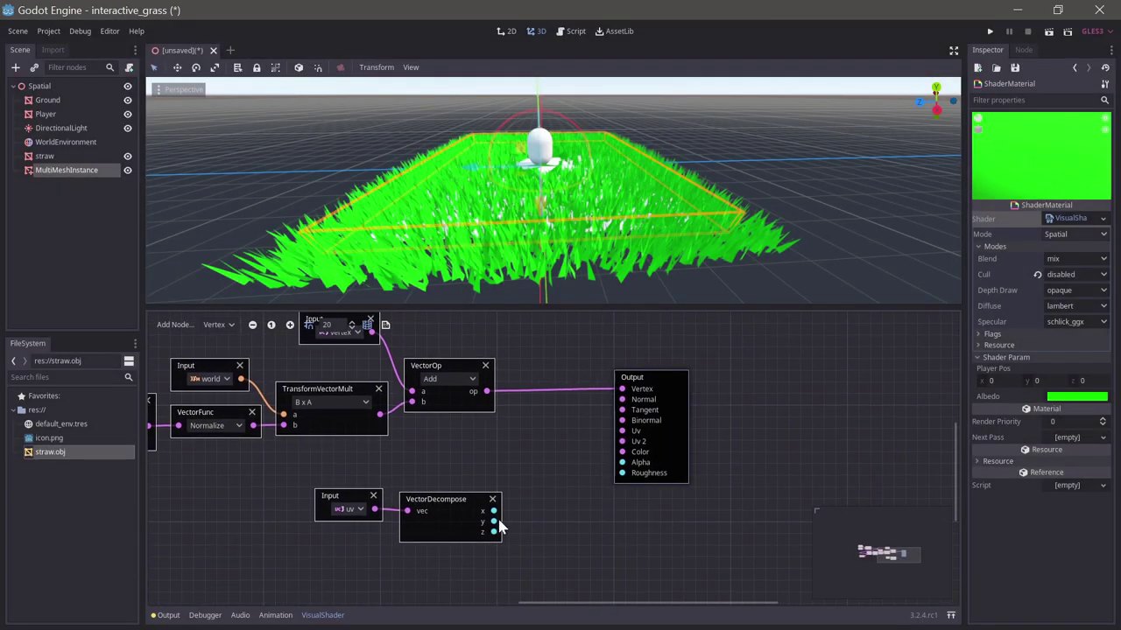
pyautogui.moveTo(499, 521); pyautogui.dragTo(525, 474)
pyautogui.write('mu')
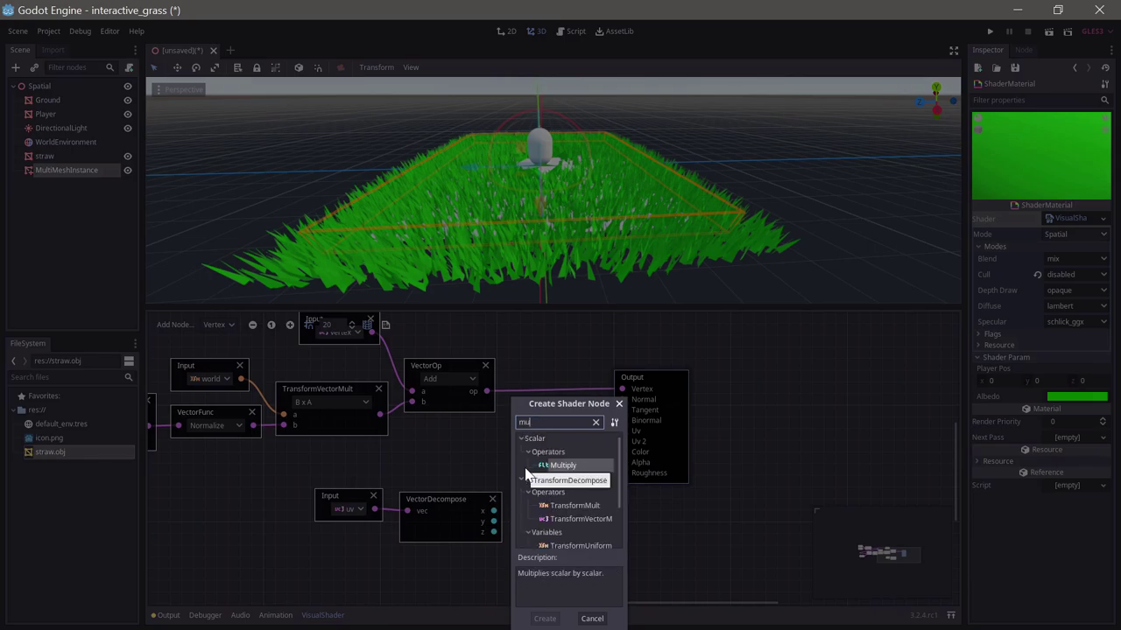
pyautogui.write('l')
pyautogui.press('Down')
pyautogui.press('Down')
pyautogui.press('Down')
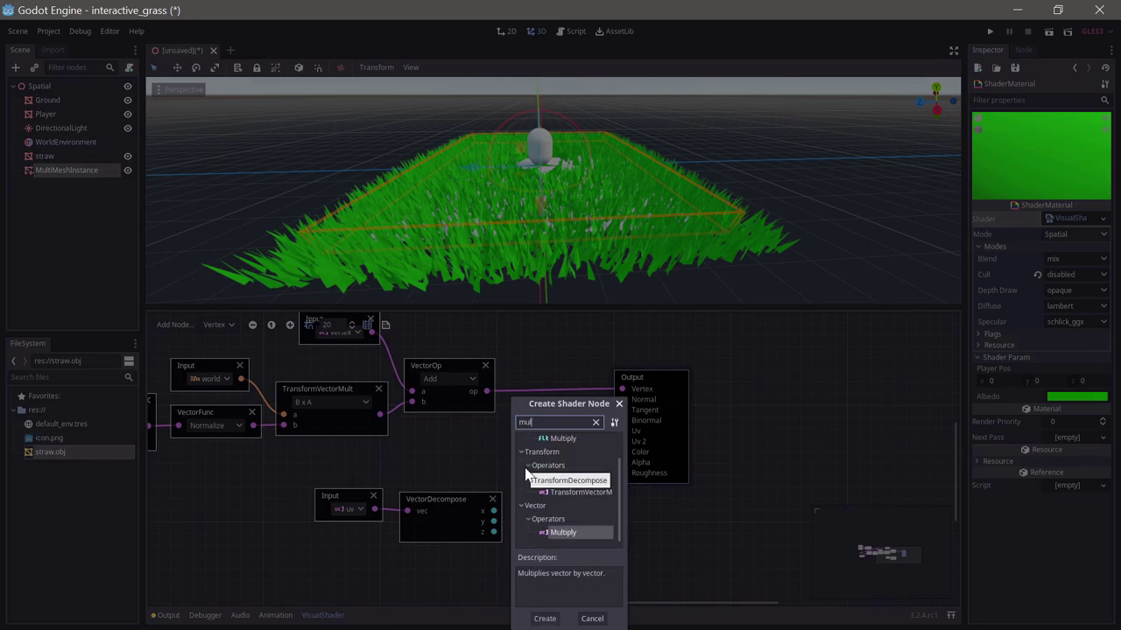
pyautogui.press('Return')
# Step: Wire the new Multiply node with the second TransformVectorMult as a, VectorDecompose's y as b, and its result into Add's b
pyautogui.moveTo(455, 451); pyautogui.dragTo(557, 485, button='middle')
pyautogui.moveTo(557, 405); pyautogui.dragTo(597, 399)
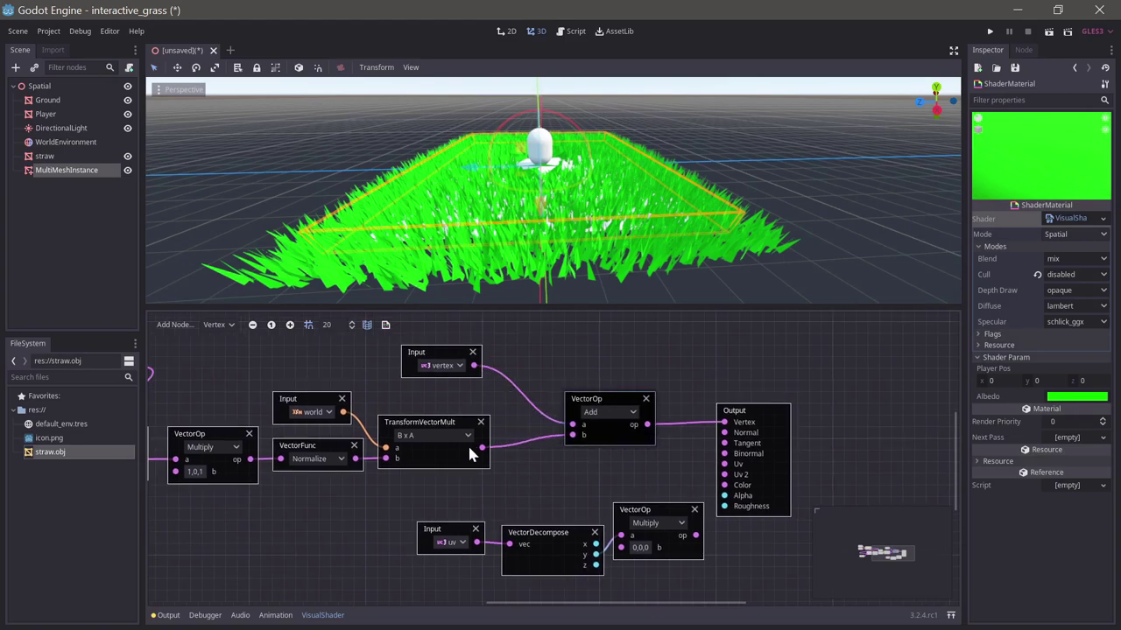
pyautogui.moveTo(481, 447); pyautogui.dragTo(620, 535)
pyautogui.moveTo(606, 559); pyautogui.dragTo(627, 501, button='middle')
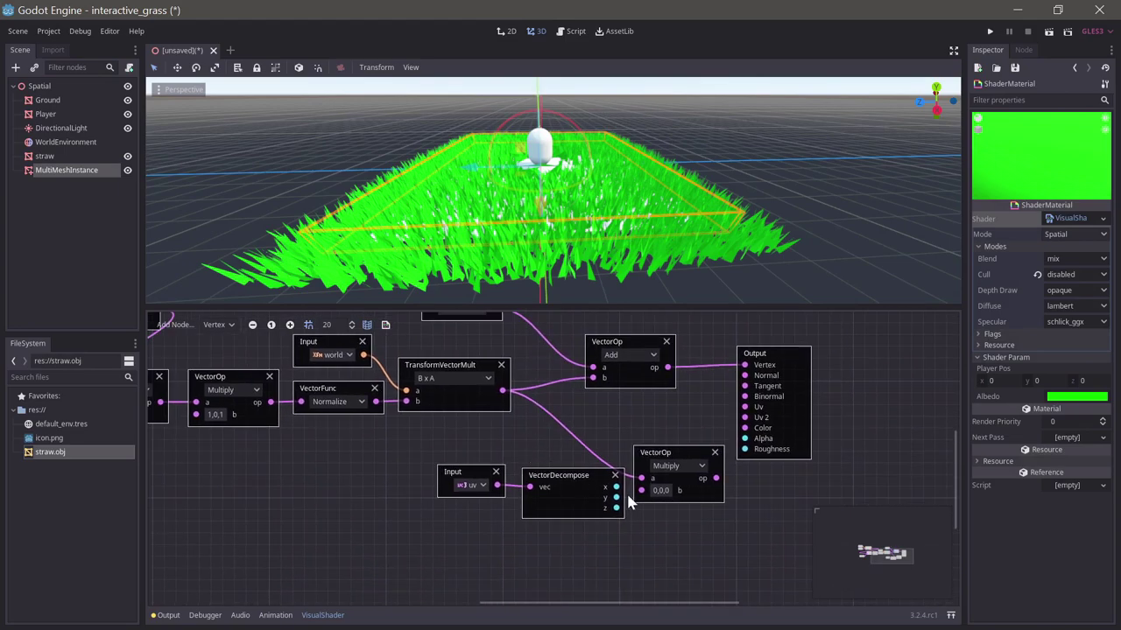
pyautogui.moveTo(465, 475); pyautogui.dragTo(380, 485)
pyautogui.moveTo(574, 485); pyautogui.dragTo(473, 490)
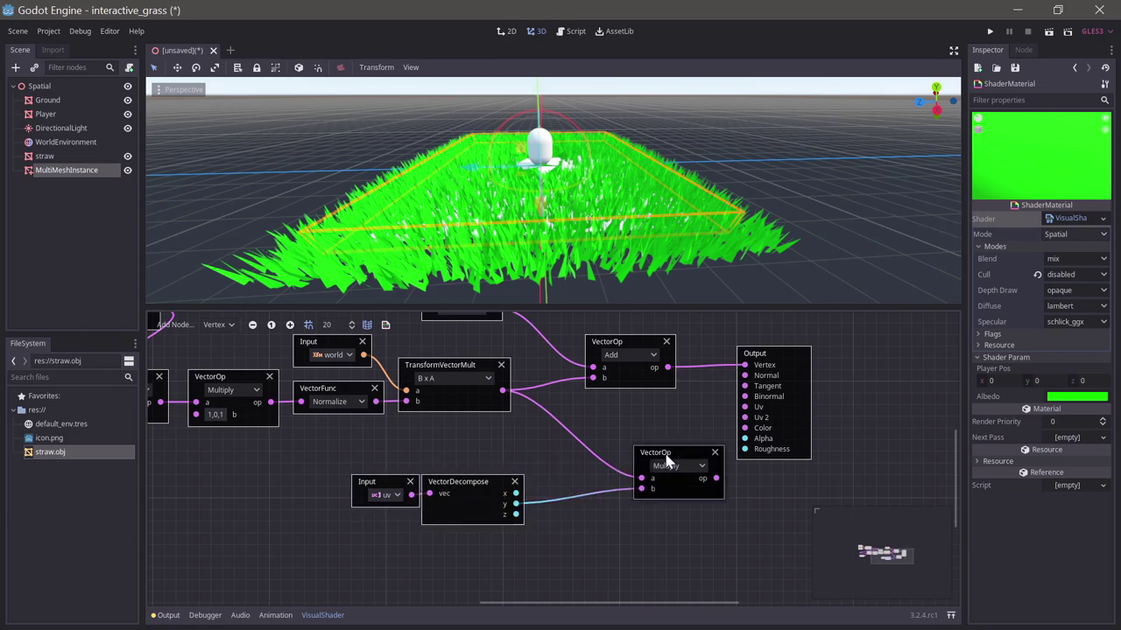
pyautogui.moveTo(677, 450); pyautogui.dragTo(592, 378)
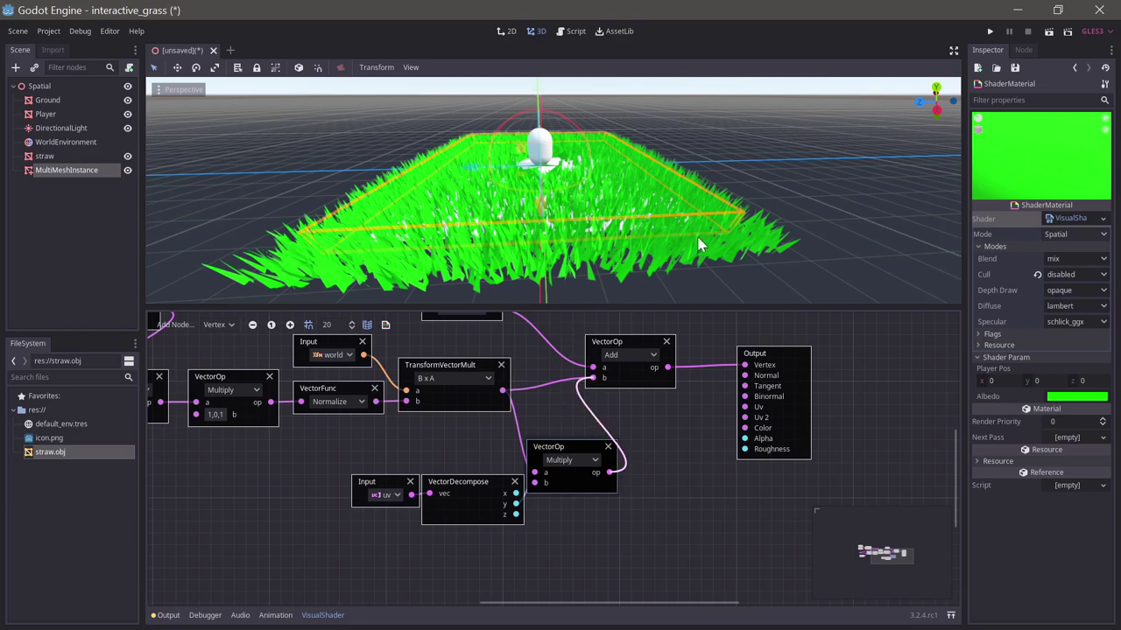
pyautogui.moveTo(682, 237); pyautogui.dragTo(634, 295, button='middle')
# Step: Space out the uv Input, VectorDecompose and new Multiply nodes to make room between them
pyautogui.moveTo(355, 477); pyautogui.dragTo(385, 425, button='middle')
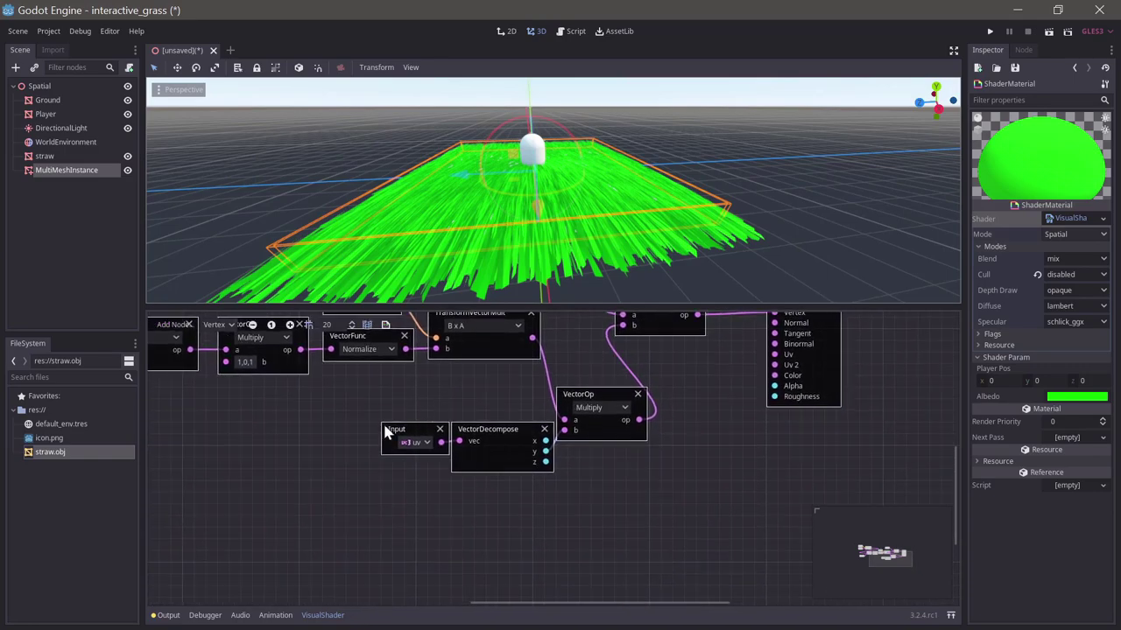
pyautogui.moveTo(355, 396); pyautogui.dragTo(343, 439)
pyautogui.moveTo(477, 430); pyautogui.dragTo(442, 430)
pyautogui.moveTo(597, 398); pyautogui.dragTo(575, 399)
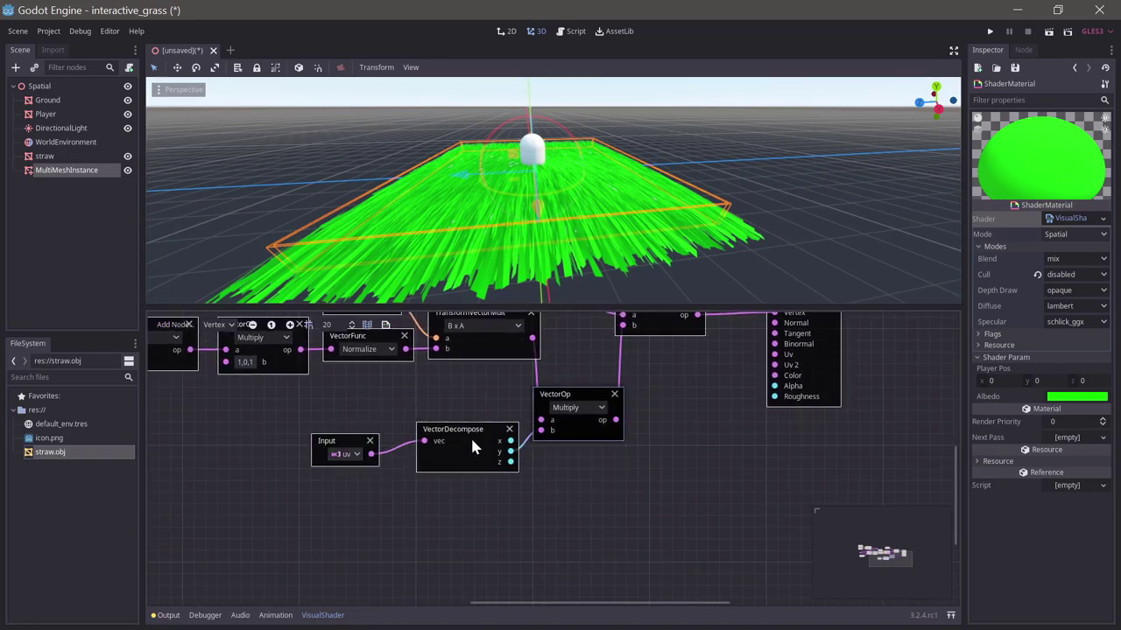
pyautogui.moveTo(470, 446); pyautogui.dragTo(444, 445)
pyautogui.moveTo(341, 452); pyautogui.dragTo(295, 450)
# Step: Insert a OneMinus scalar function between VectorDecompose's y output and the Multiply node's b input
pyautogui.rightClick(384, 513)
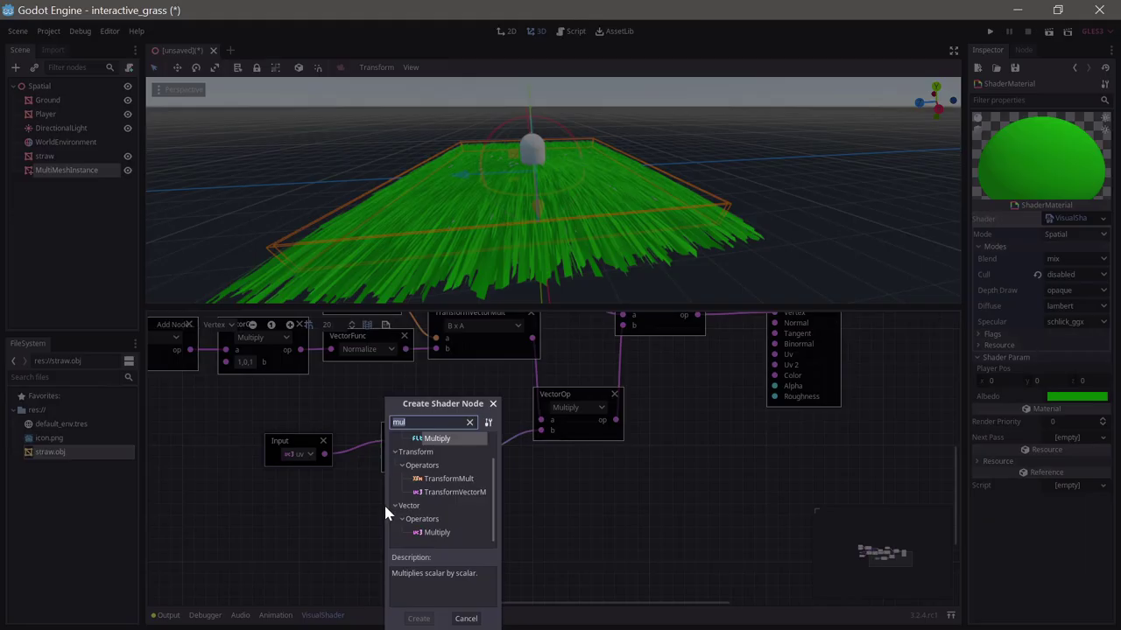
pyautogui.write('on')
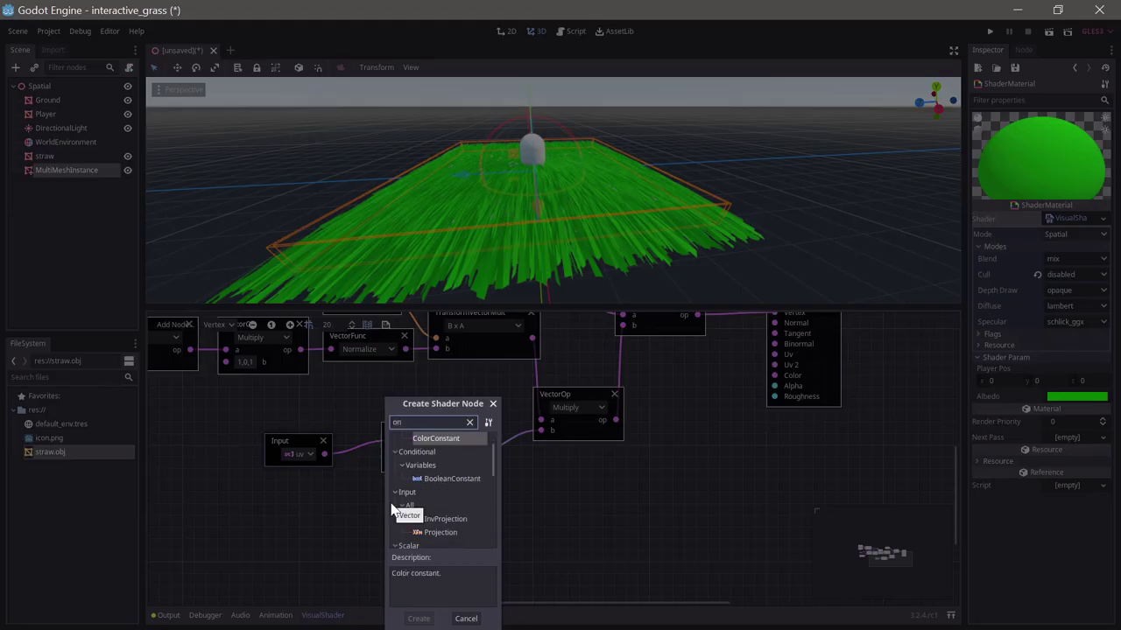
pyautogui.write('em')
pyautogui.press('Return')
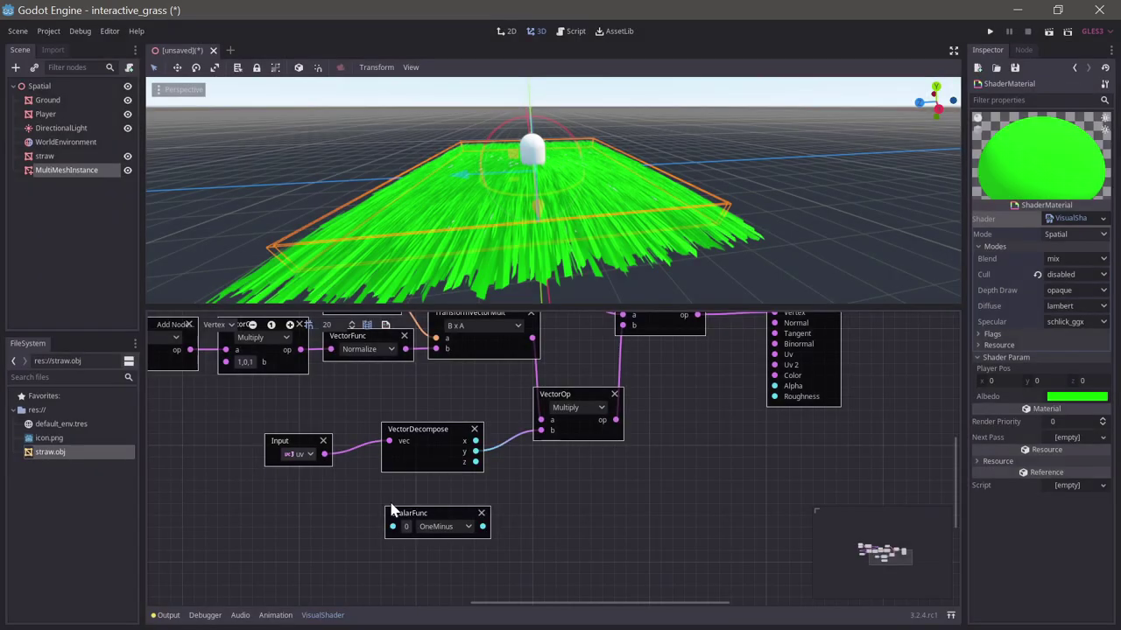
pyautogui.moveTo(431, 518); pyautogui.dragTo(451, 515)
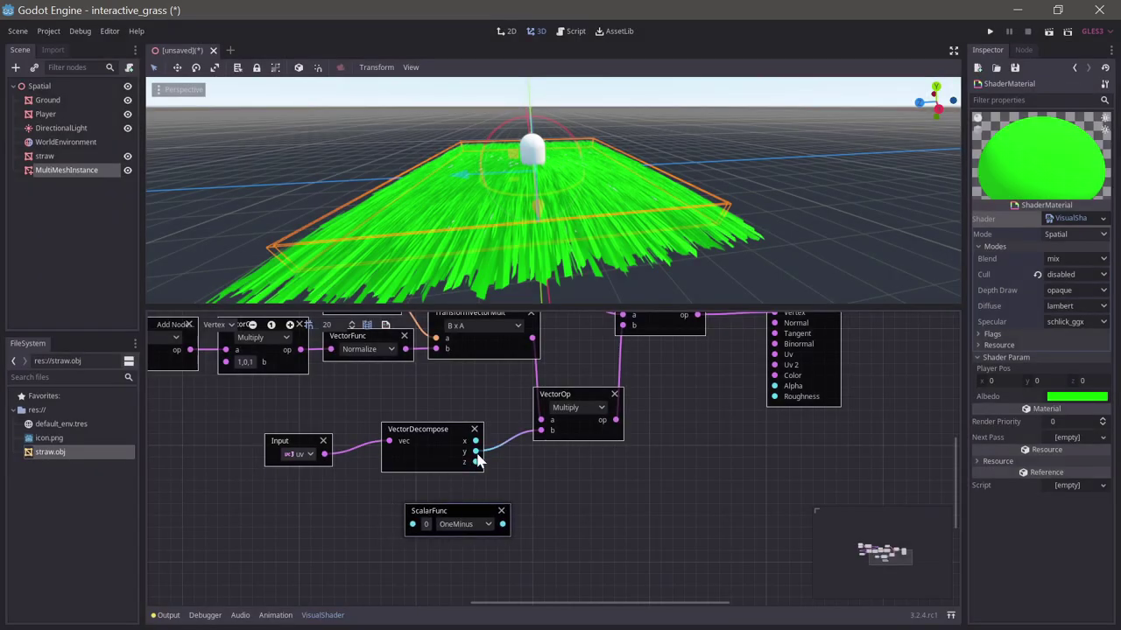
pyautogui.moveTo(475, 451); pyautogui.dragTo(412, 523)
pyautogui.moveTo(488, 523); pyautogui.dragTo(540, 429)
# Step: Inspect the bent grass around the player and move the Output and Add nodes farther along the graph
pyautogui.moveTo(613, 215); pyautogui.dragTo(566, 215, button='middle')
pyautogui.scroll(2, 569, 230)
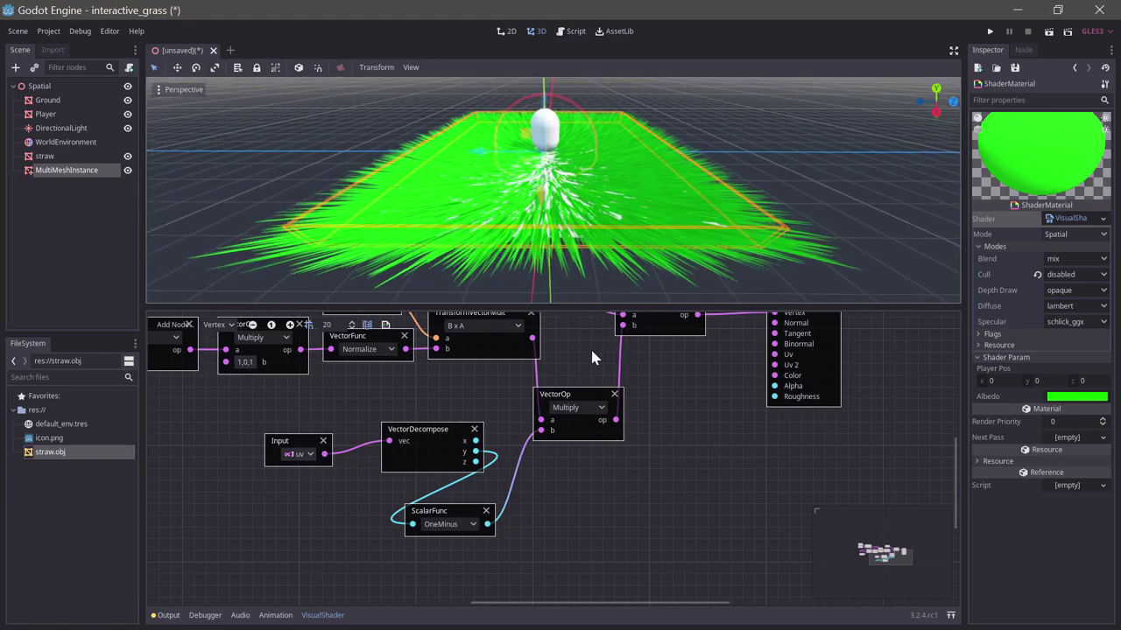
pyautogui.moveTo(590, 347); pyautogui.dragTo(583, 391, button='middle')
pyautogui.scroll(-1, 595, 188)
pyautogui.moveTo(587, 168)
pyautogui.mouseDown(button='middle')
pyautogui.moveTo(600, 206)
pyautogui.moveTo(603, 182)
pyautogui.mouseUp(button='middle')
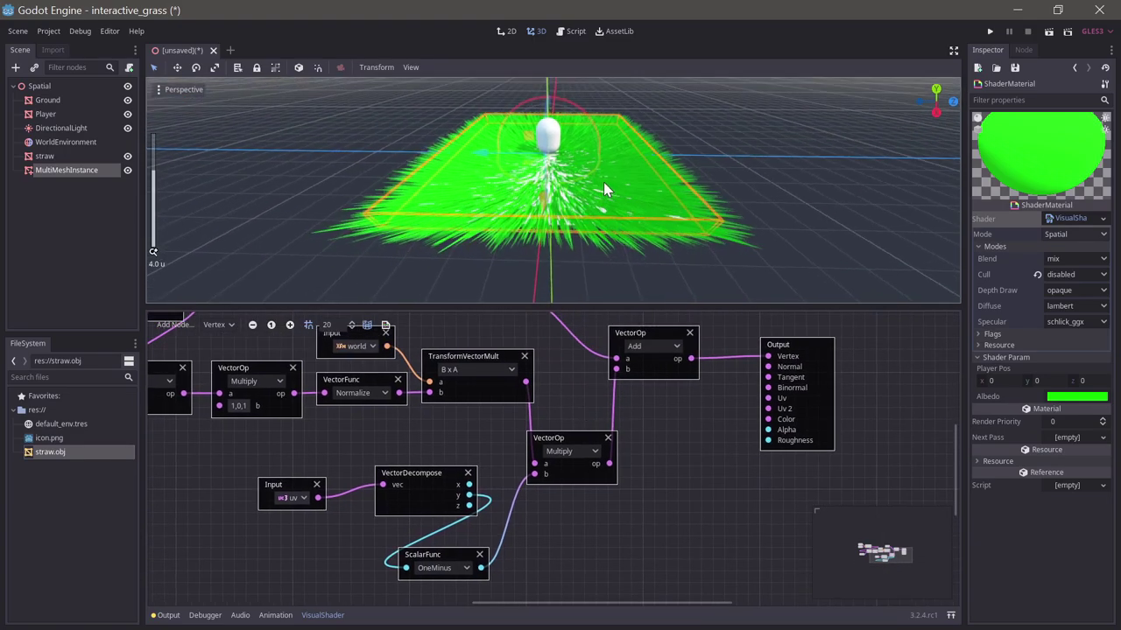
pyautogui.scroll(4, 603, 183)
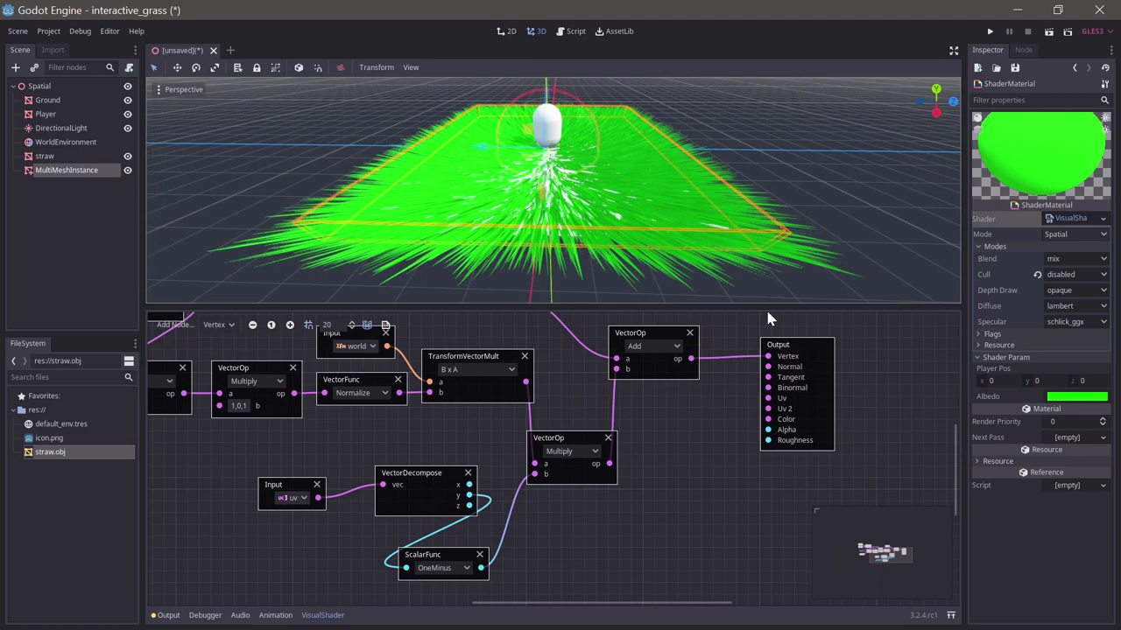
pyautogui.moveTo(796, 340); pyautogui.dragTo(682, 420, button='middle')
pyautogui.moveTo(682, 420); pyautogui.dragTo(726, 427)
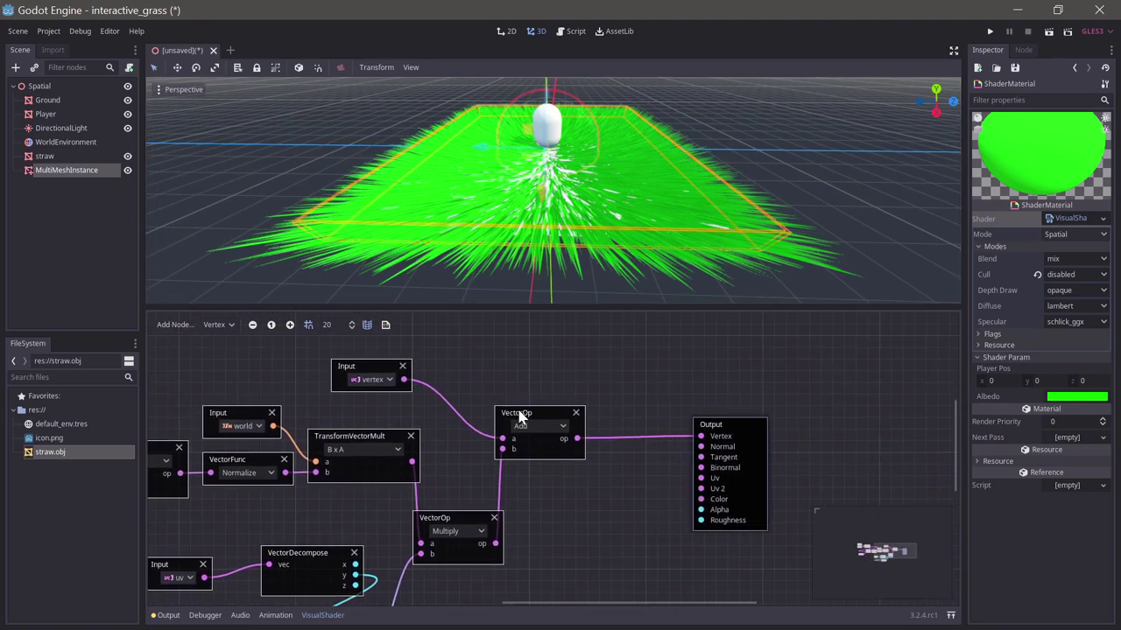
pyautogui.moveTo(523, 418); pyautogui.dragTo(595, 430)
# Step: Align the player_pos uniform beneath the world and vertex Input nodes and shift the first TransformVectorMult slightly
pyautogui.moveTo(480, 395); pyautogui.dragTo(552, 380, button='middle')
pyautogui.moveTo(337, 364); pyautogui.dragTo(615, 367, button='middle')
pyautogui.moveTo(461, 387); pyautogui.dragTo(500, 400, button='middle')
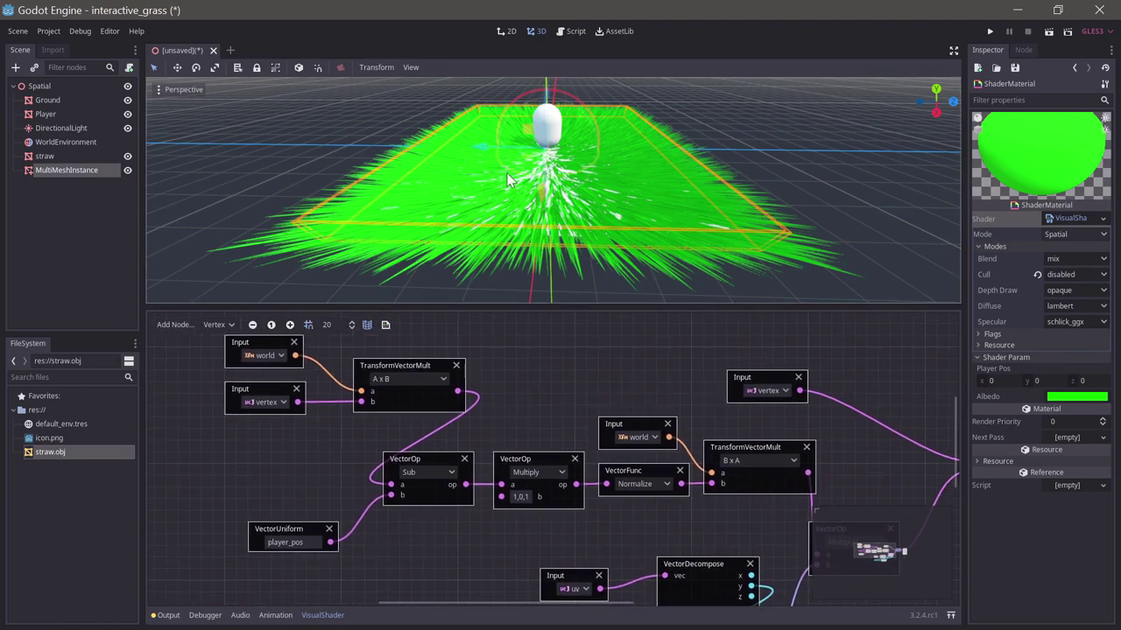
pyautogui.moveTo(296, 533); pyautogui.dragTo(273, 518)
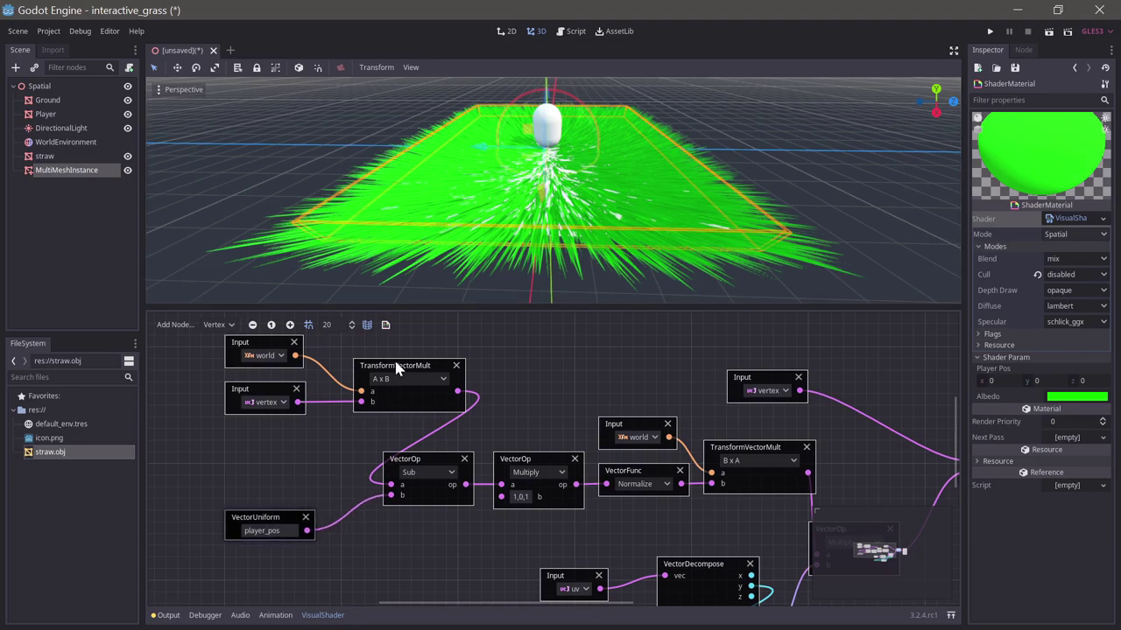
pyautogui.moveTo(414, 367); pyautogui.dragTo(402, 367)
# Step: Add a vector Length node above the 1,0,1 Multiply node and feed it from the Sub node's result
pyautogui.moveTo(527, 363); pyautogui.dragTo(433, 381, button='middle')
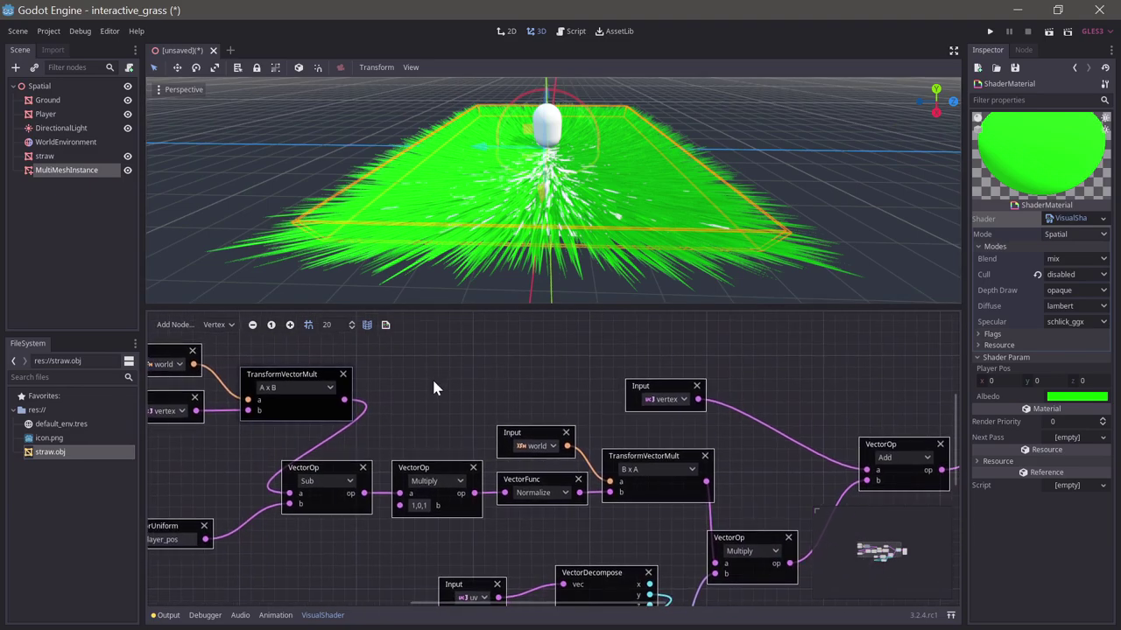
pyautogui.moveTo(348, 405); pyautogui.dragTo(400, 376)
pyautogui.write('len')
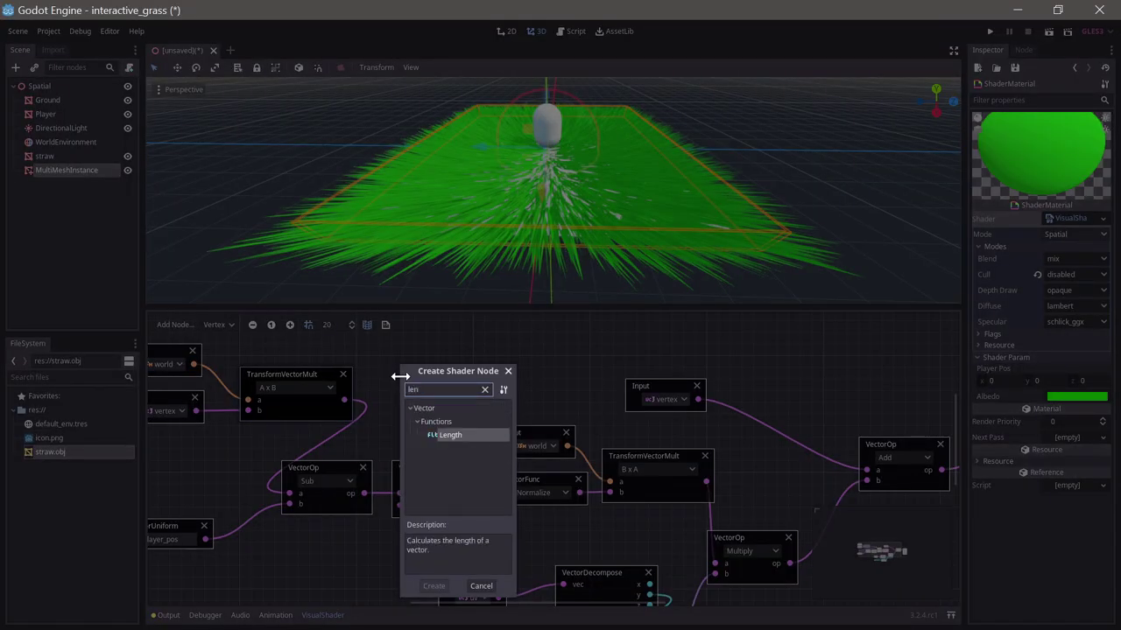
pyautogui.press('Return')
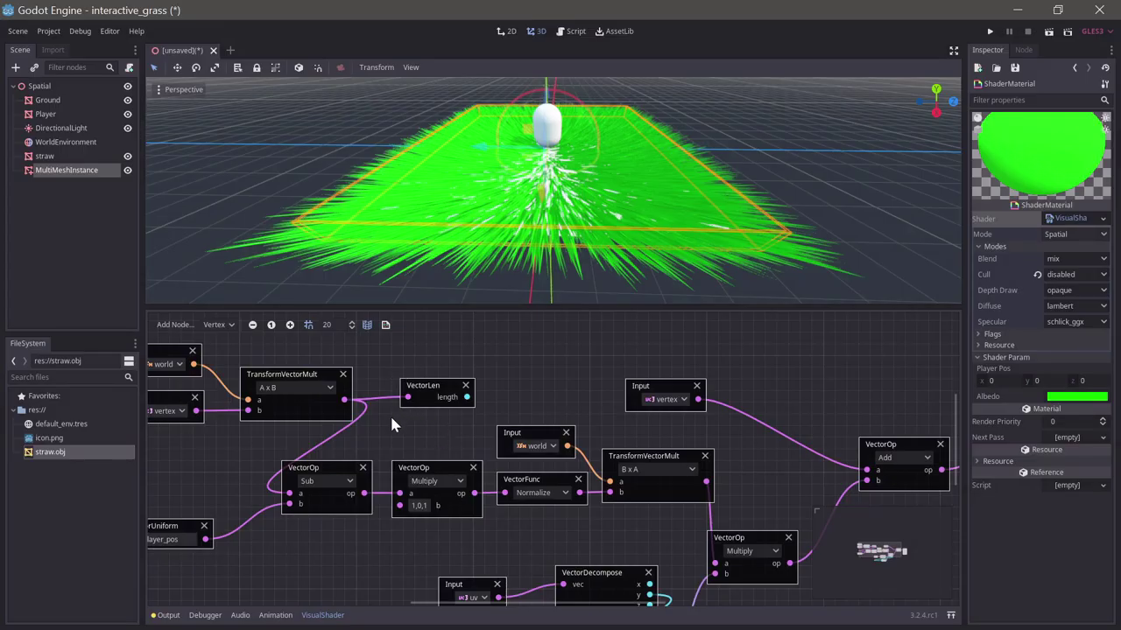
pyautogui.moveTo(389, 413); pyautogui.dragTo(429, 410, button='middle')
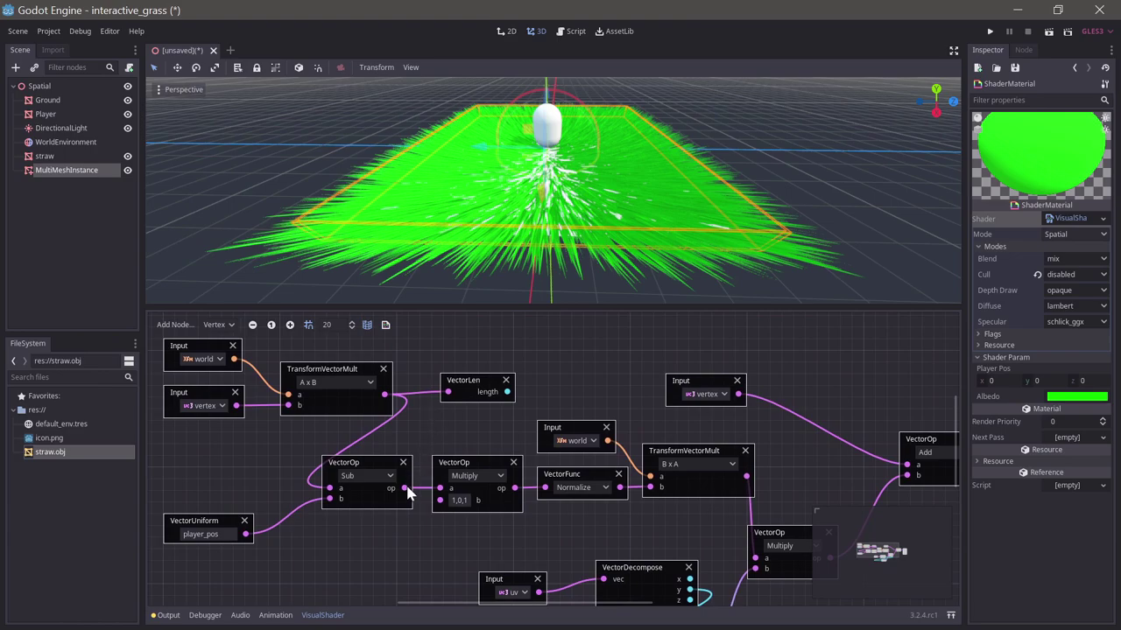
pyautogui.moveTo(404, 487); pyautogui.dragTo(451, 412)
pyautogui.moveTo(455, 418); pyautogui.dragTo(381, 436, button='middle')
pyautogui.moveTo(389, 381); pyautogui.dragTo(416, 371)
# Step: Add a scalar SmoothStep node after the Length node and connect the length to its x input
pyautogui.moveTo(504, 372); pyautogui.dragTo(374, 439, button='middle')
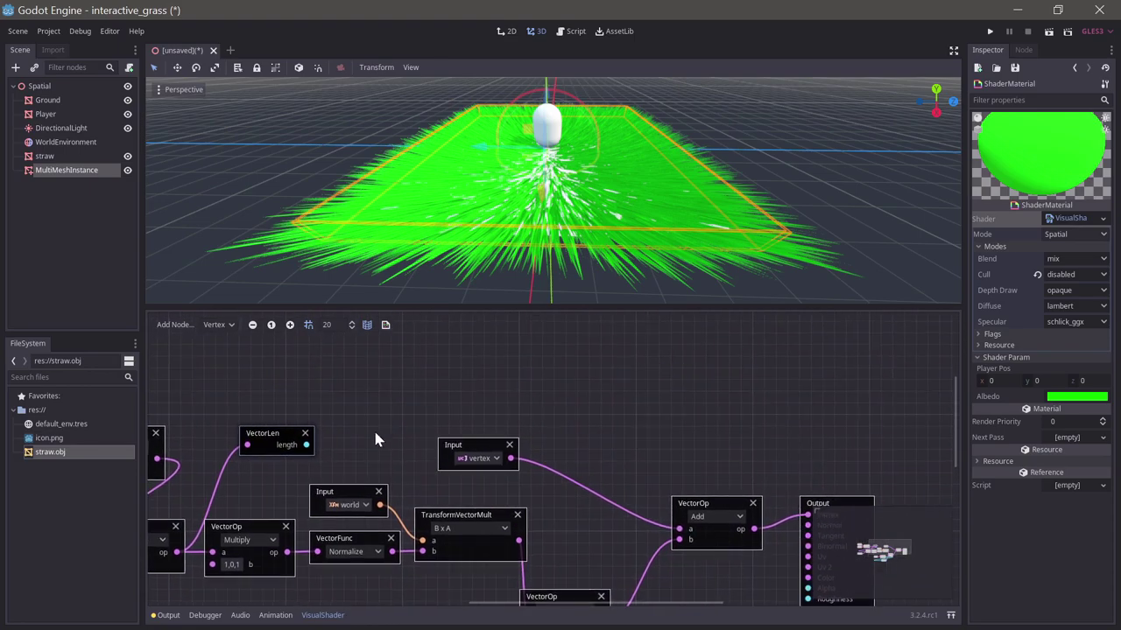
pyautogui.click(313, 444)
pyautogui.click(307, 442)
pyautogui.moveTo(364, 414); pyautogui.dragTo(388, 398)
pyautogui.write('smoo')
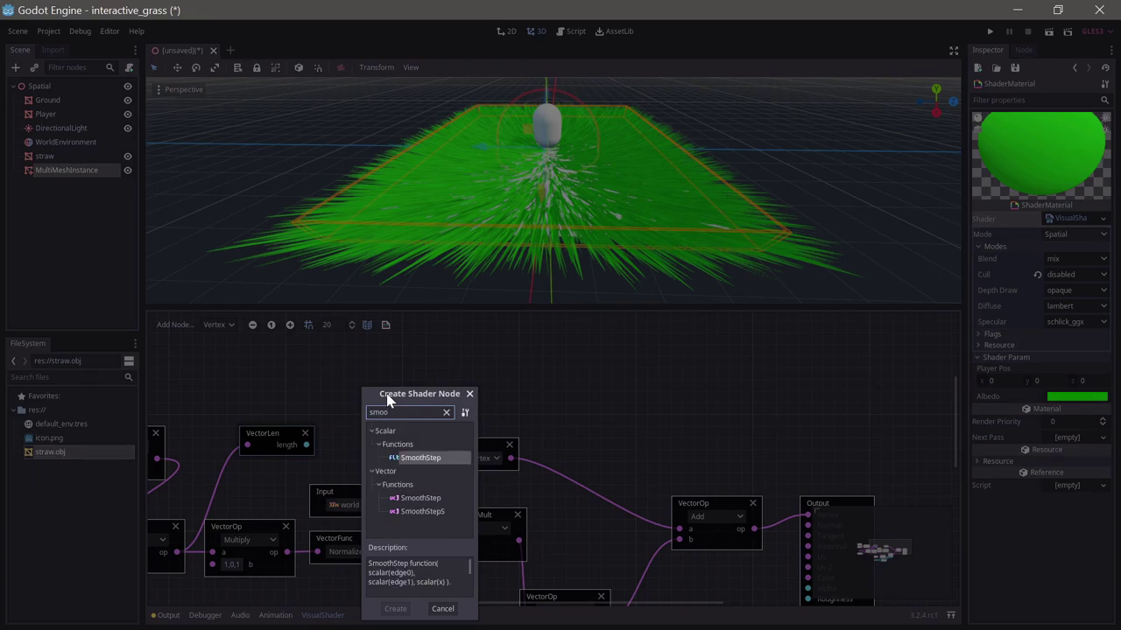
pyautogui.press('Return')
pyautogui.moveTo(385, 411); pyautogui.dragTo(352, 438)
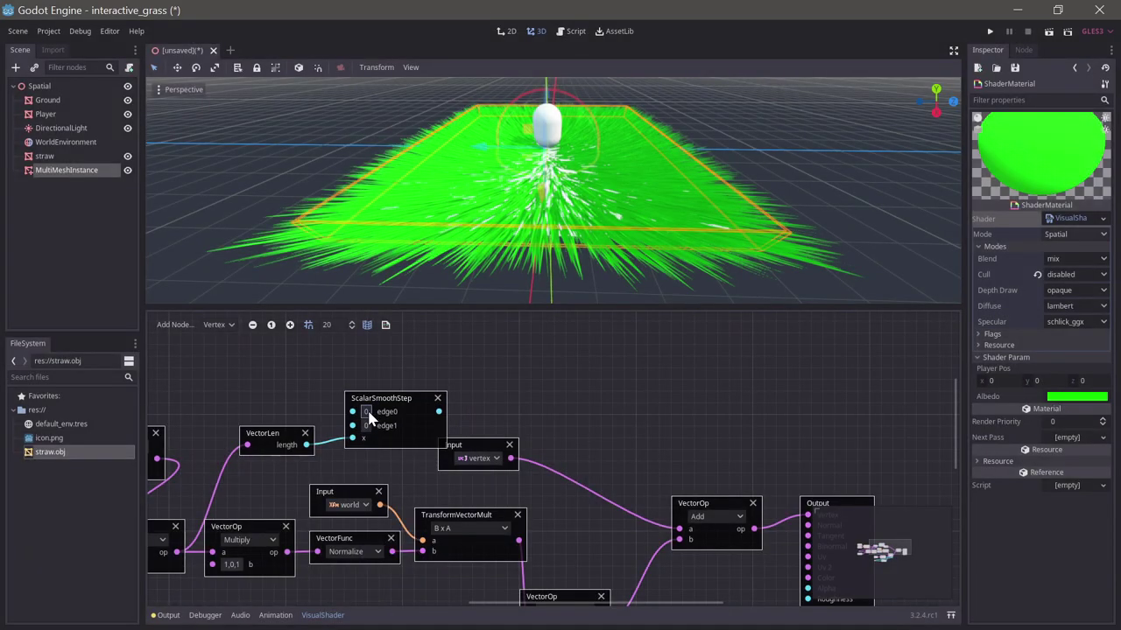
# Step: Set the SmoothStep's edge0 to 1 and move the SmoothStep and vertex Input nodes apart
pyautogui.click(367, 412)
pyautogui.write('1')
pyautogui.press('Return')
pyautogui.moveTo(525, 376); pyautogui.dragTo(391, 362, button='middle')
pyautogui.moveTo(350, 433); pyautogui.dragTo(360, 442)
pyautogui.moveTo(358, 408); pyautogui.dragTo(351, 374, button='middle')
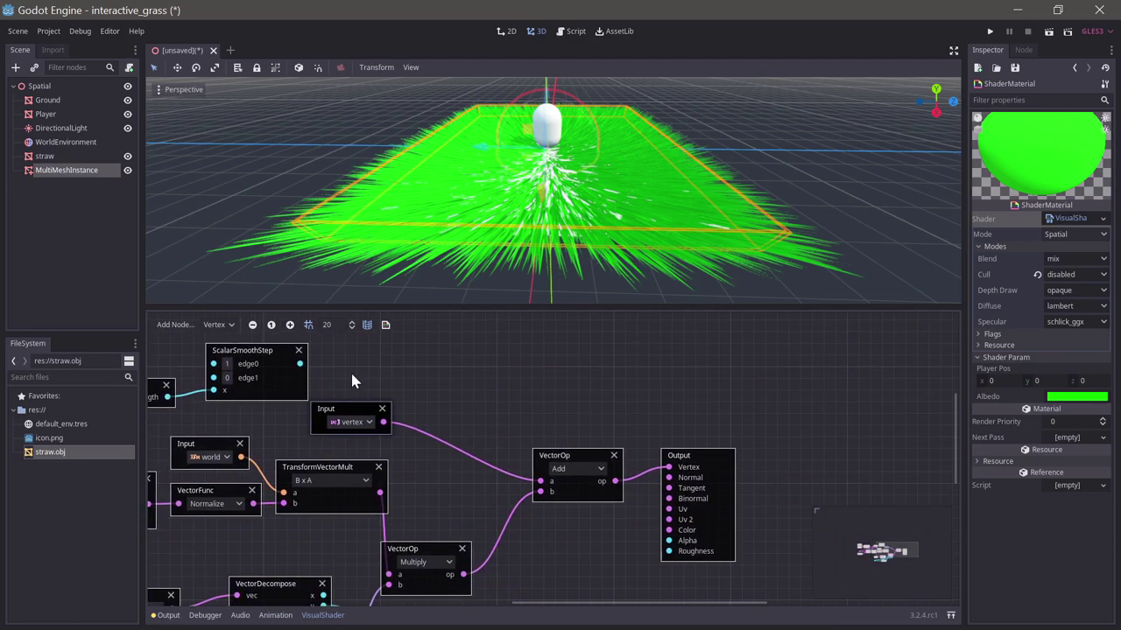
pyautogui.moveTo(298, 366); pyautogui.dragTo(314, 348)
# Step: Add a vector Multiply node above the Add node with the SmoothStep result as its a input
pyautogui.moveTo(407, 365); pyautogui.dragTo(420, 368)
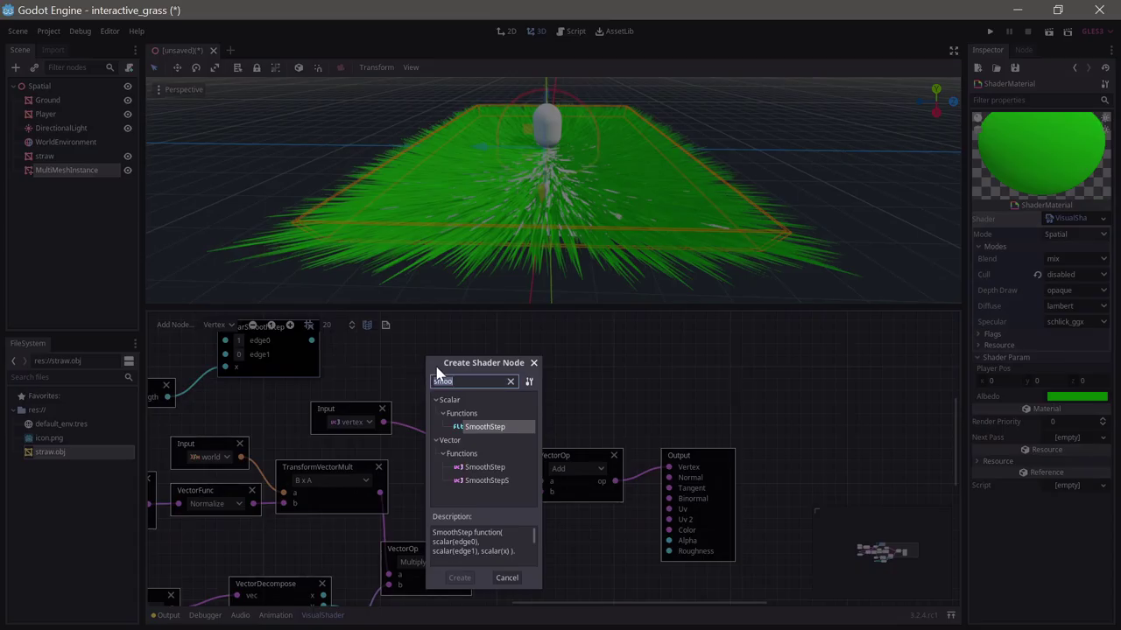
pyautogui.write('mul')
pyautogui.press('Down')
pyautogui.press('Down')
pyautogui.press('Down')
pyautogui.press('Down')
pyautogui.press('Down')
pyautogui.press('Down')
pyautogui.press('Down')
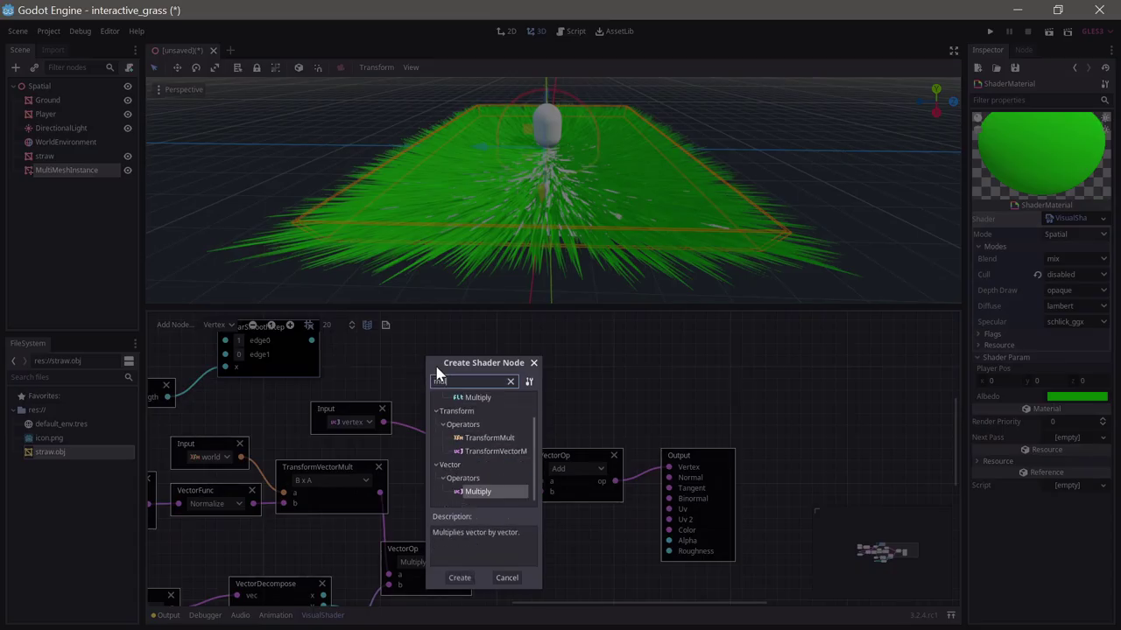
pyautogui.press('Return')
pyautogui.moveTo(575, 404); pyautogui.dragTo(546, 395, button='middle')
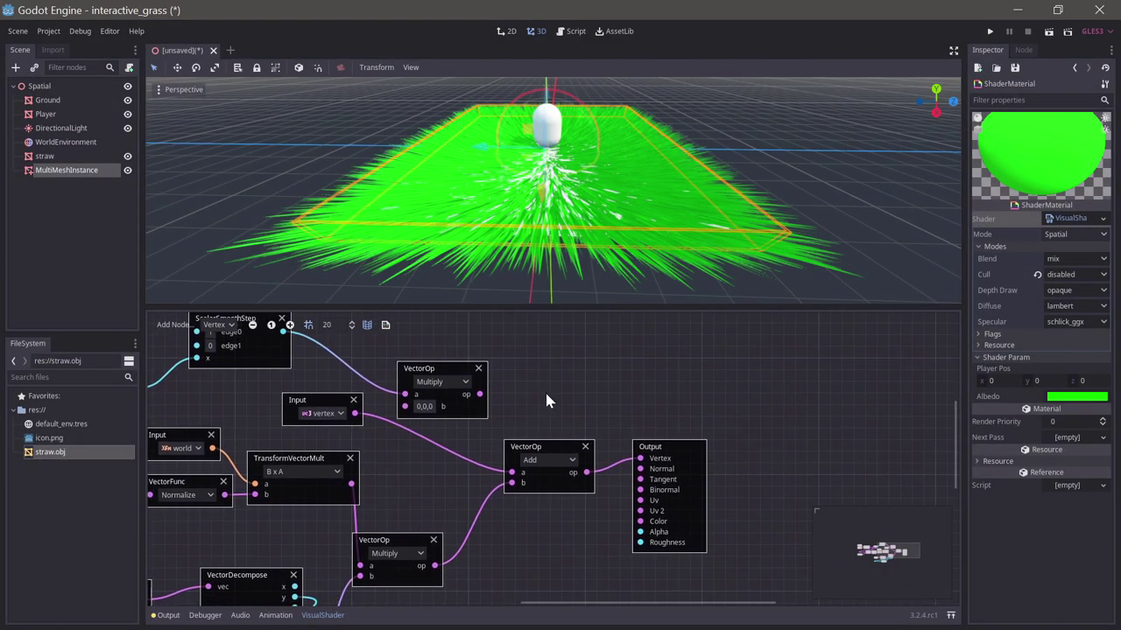
# Step: Connect the lower Multiply's result to the upper Multiply's b input and the upper Multiply's result to the Add node's b input
pyautogui.moveTo(433, 567); pyautogui.dragTo(405, 406)
pyautogui.moveTo(458, 448); pyautogui.dragTo(505, 482)
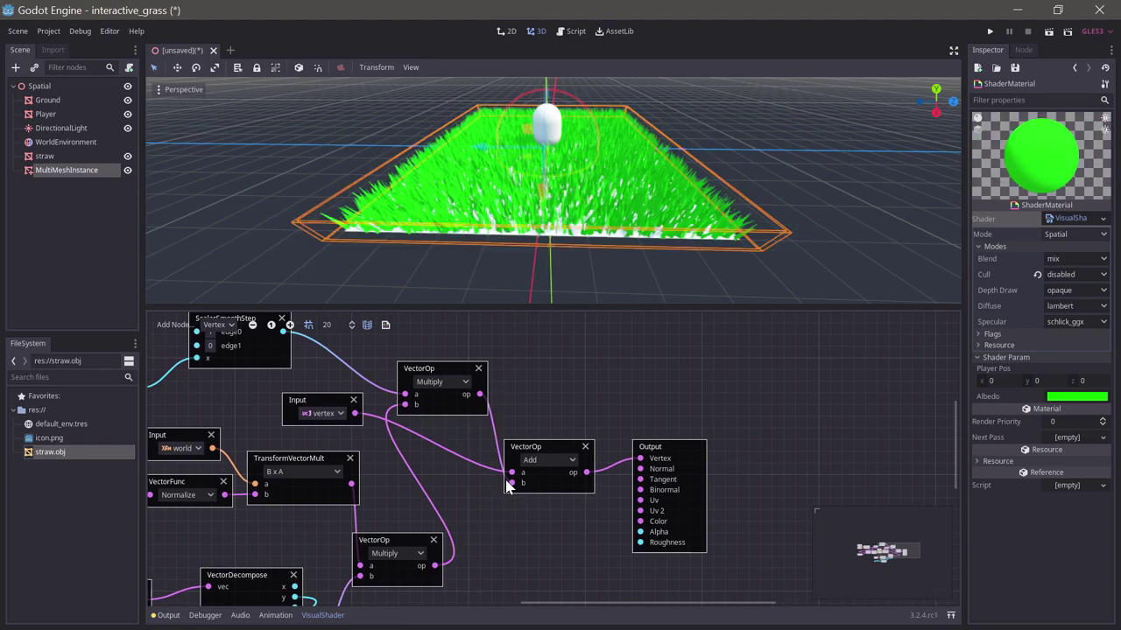
pyautogui.scroll(8, 573, 260)
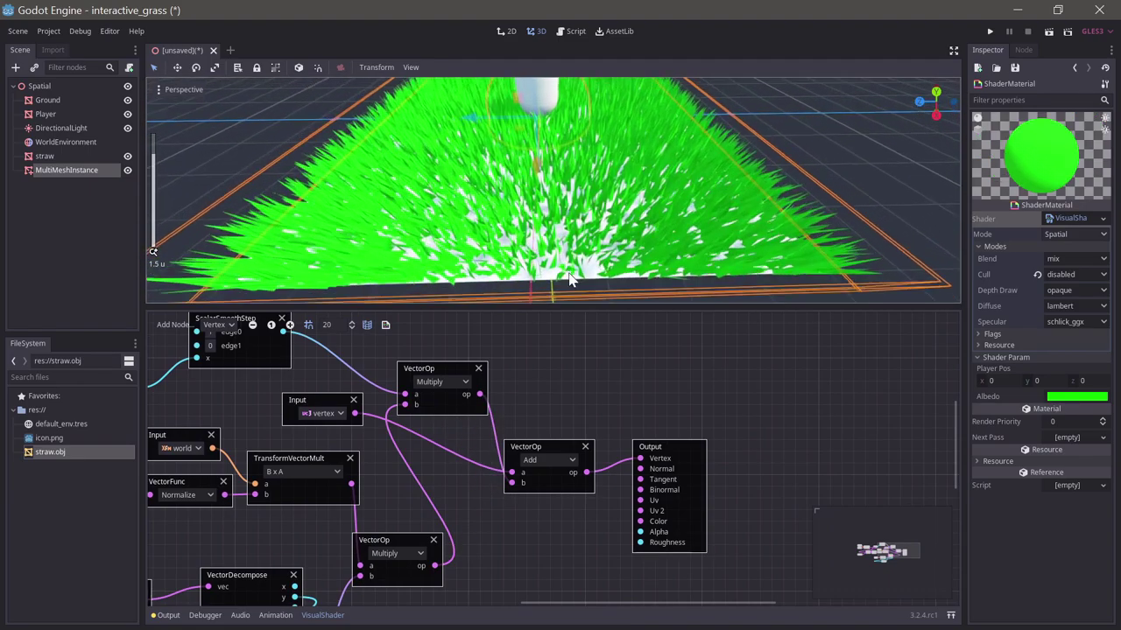
pyautogui.scroll(-6, 586, 150)
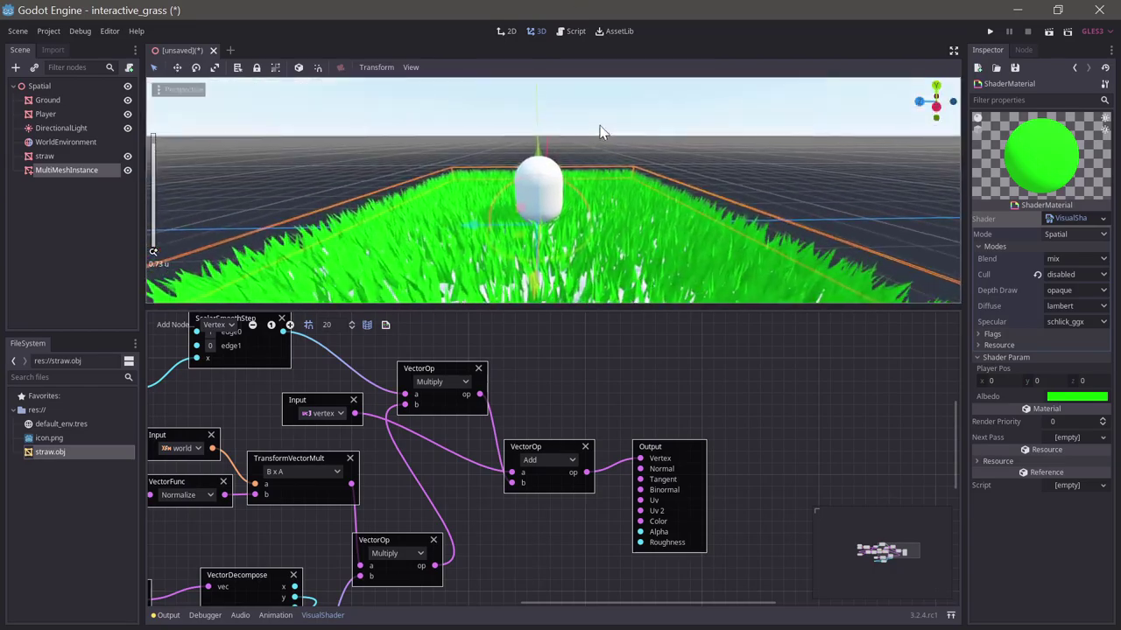
pyautogui.scroll(2, 570, 194)
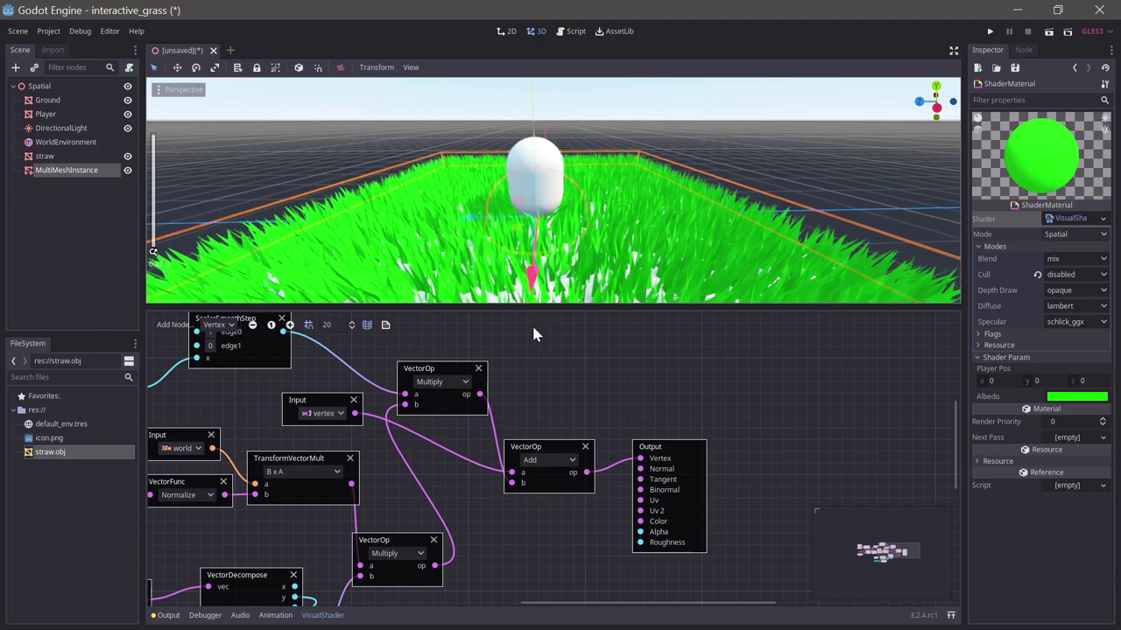
# Step: Try an edge0 value of 2 on the SmoothStep node and set it back to 1
pyautogui.moveTo(393, 348); pyautogui.dragTo(451, 366, button='middle')
pyautogui.moveTo(344, 390); pyautogui.dragTo(379, 438, button='middle')
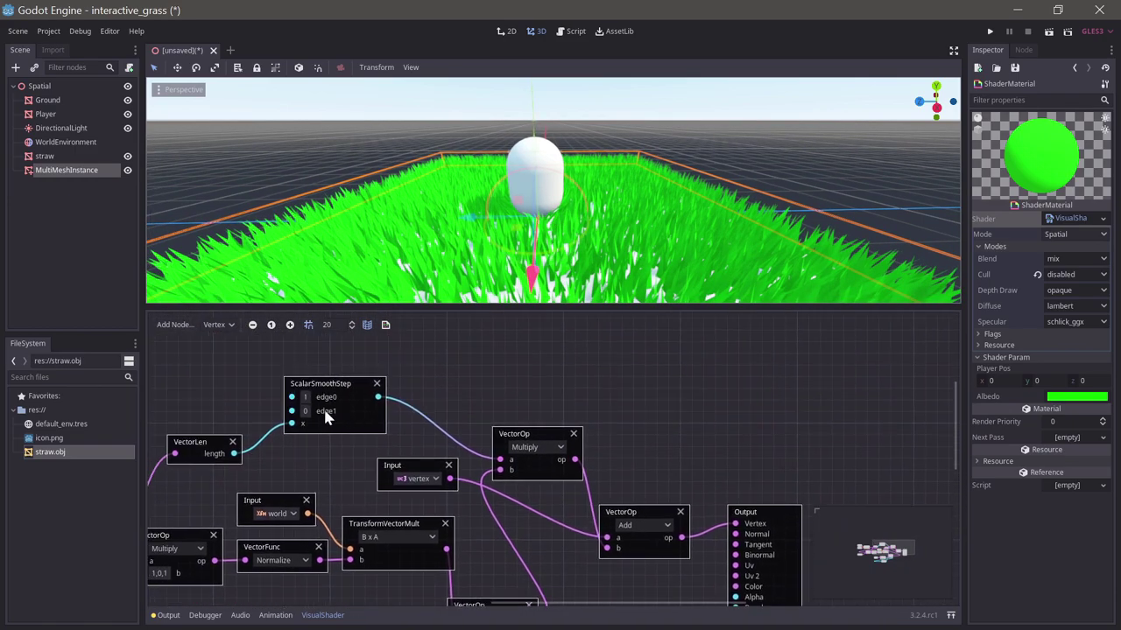
pyautogui.click(305, 397)
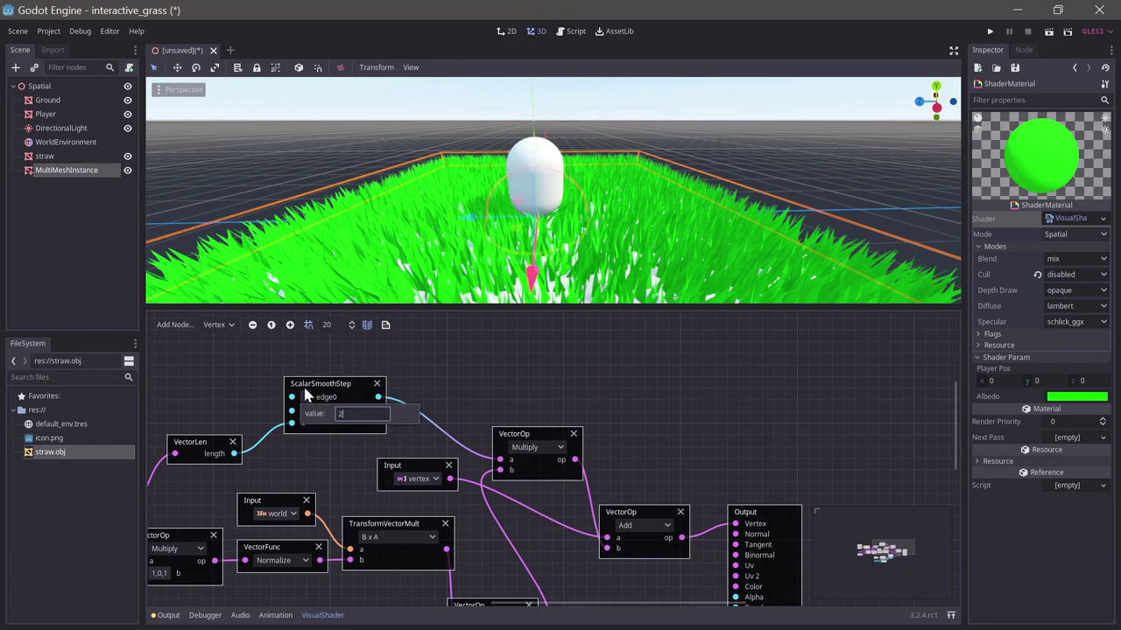
pyautogui.press('Return')
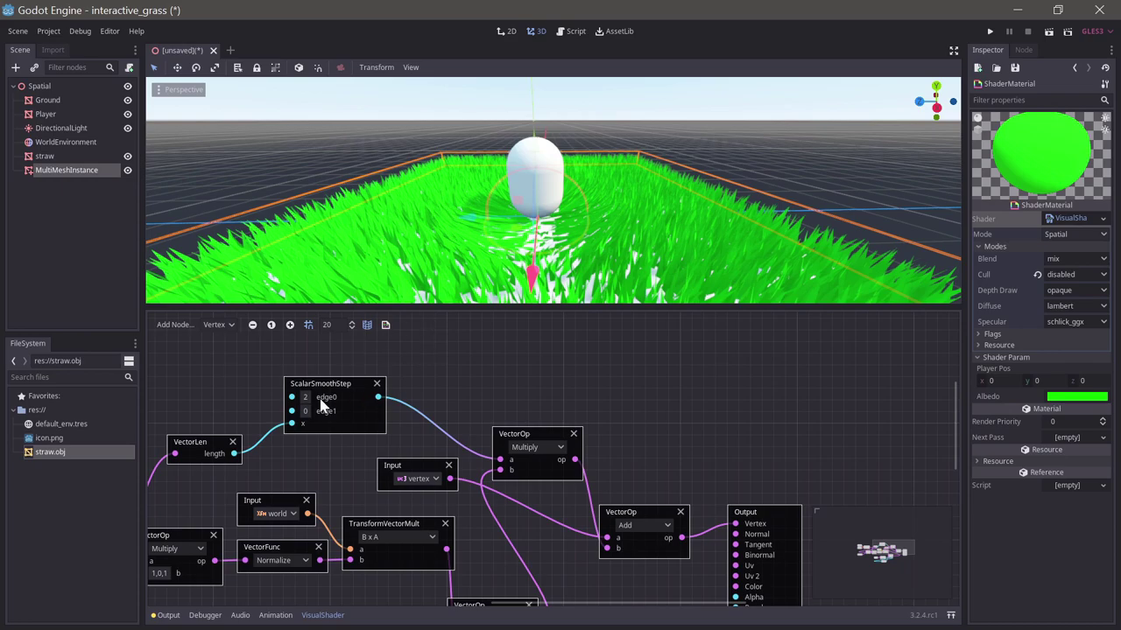
pyautogui.click(306, 412)
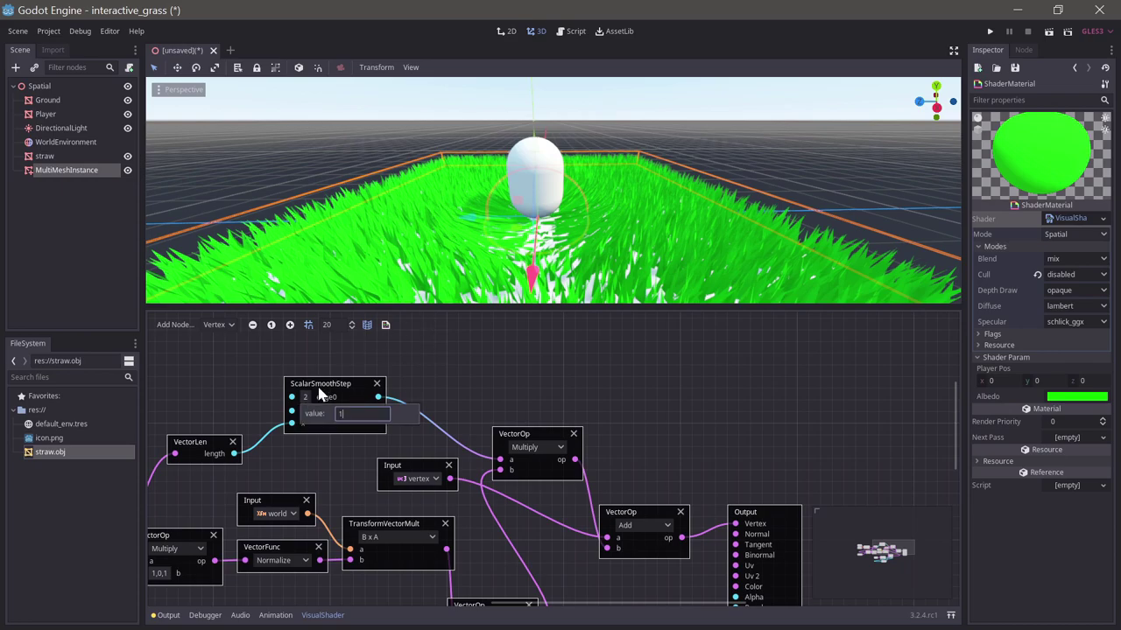
pyautogui.write('1')
pyautogui.press('Return')
# Step: Add a ScalarUniform node in the empty space above the vector Length node
pyautogui.moveTo(214, 368); pyautogui.dragTo(332, 393, button='middle')
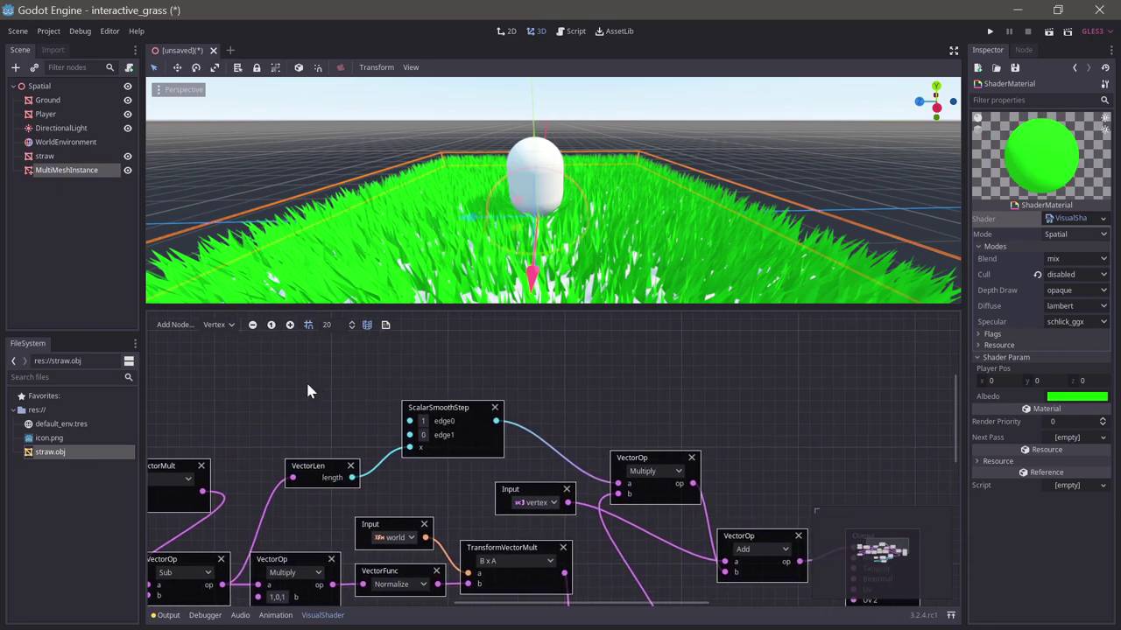
pyautogui.rightClick(257, 374)
pyautogui.write('r')
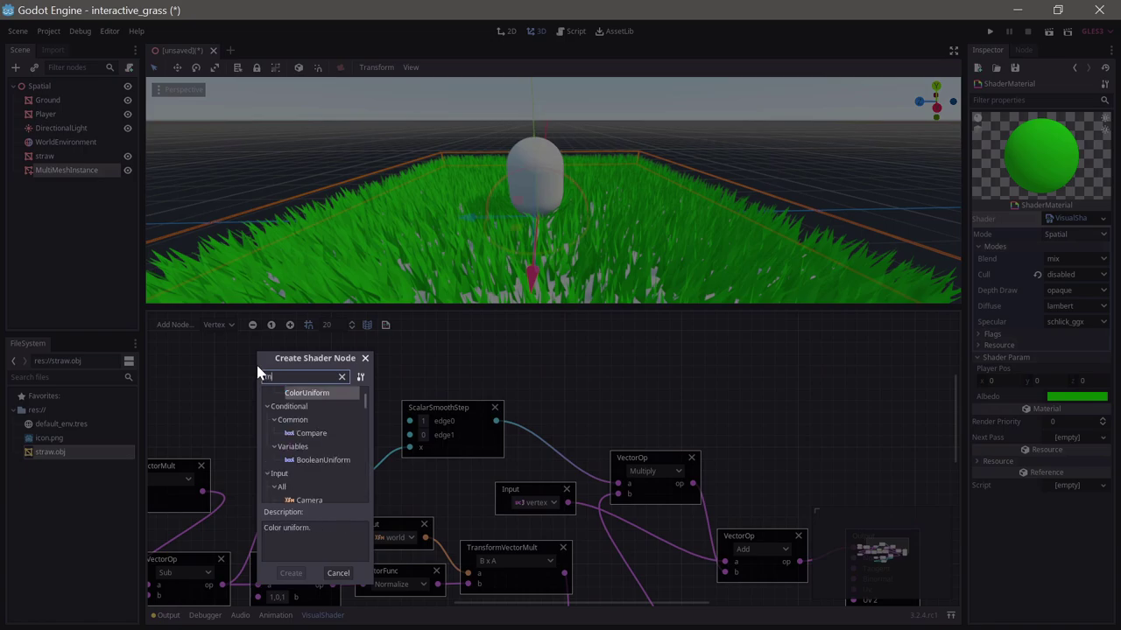
pyautogui.press('BackSpace')
pyautogui.press('BackSpace')
pyautogui.write('scal')
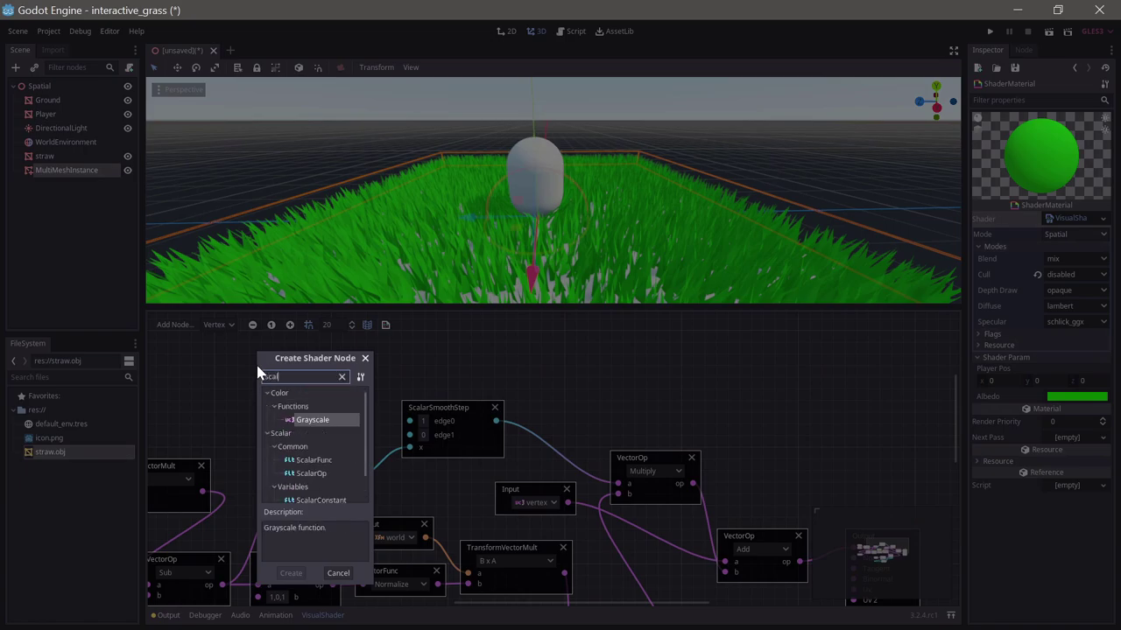
pyautogui.write('ar')
pyautogui.press('Down')
pyautogui.press('Down')
pyautogui.press('Down')
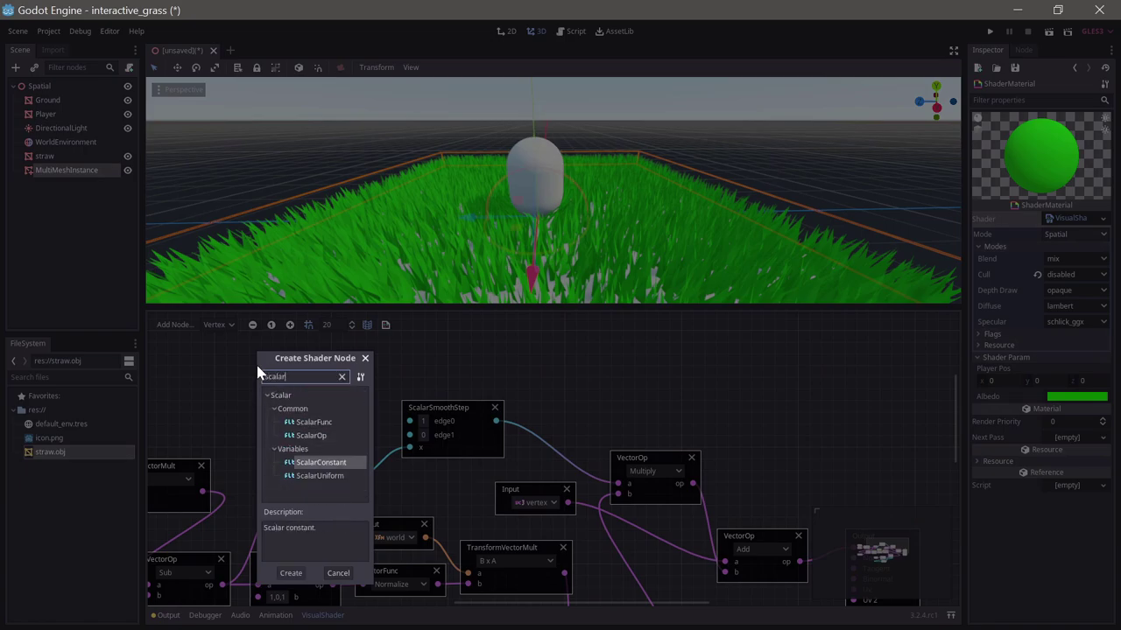
pyautogui.press('Return')
# Step: Name the new scalar uniform radius and connect it to the SmoothStep's edge0 input
pyautogui.click(300, 386)
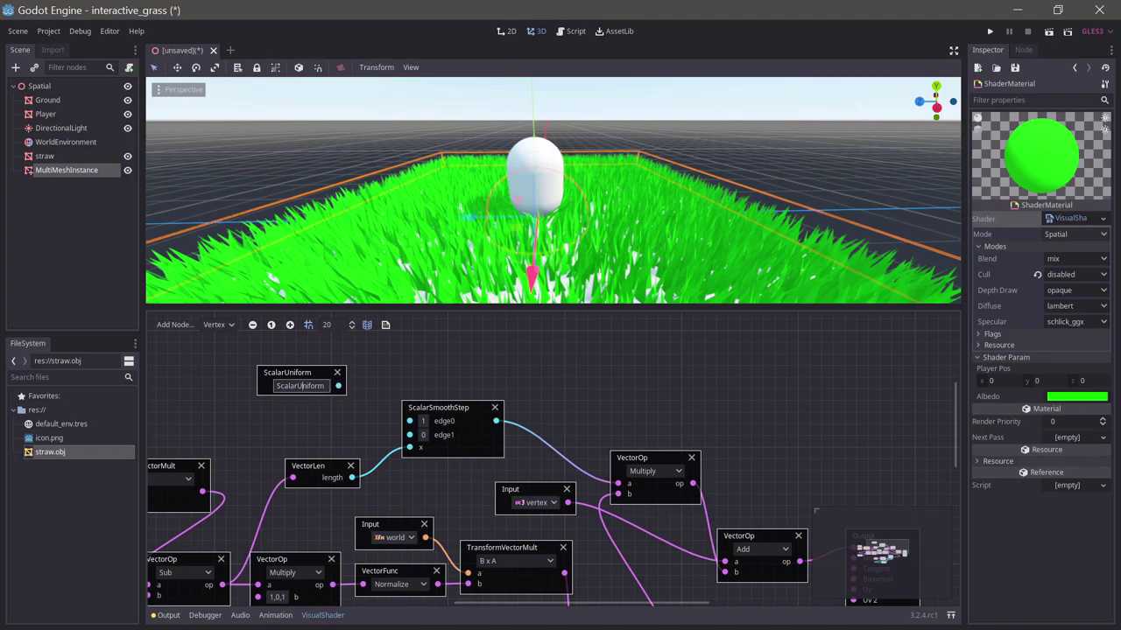
pyautogui.doubleClick(301, 386)
pyautogui.write('radius')
pyautogui.press('Return')
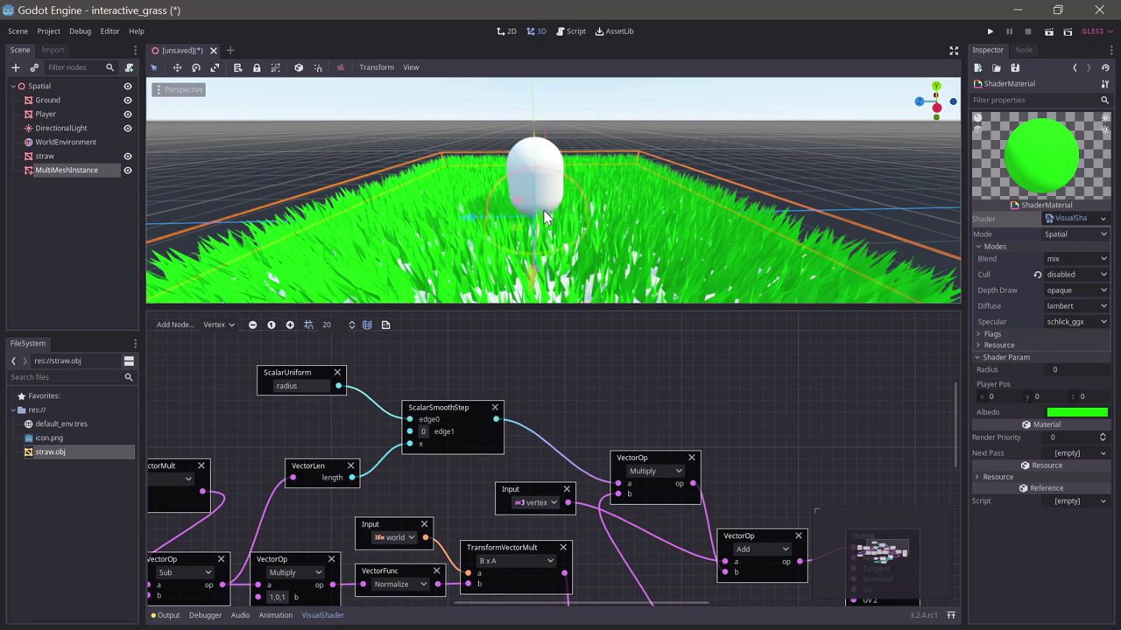
# Step: Set the material's Radius shader parameter to 1
pyautogui.moveTo(1060, 367)
pyautogui.mouseDown()
pyautogui.moveTo(1095, 367)
pyautogui.moveTo(1068, 375)
pyautogui.mouseUp()
pyautogui.click(1068, 375)
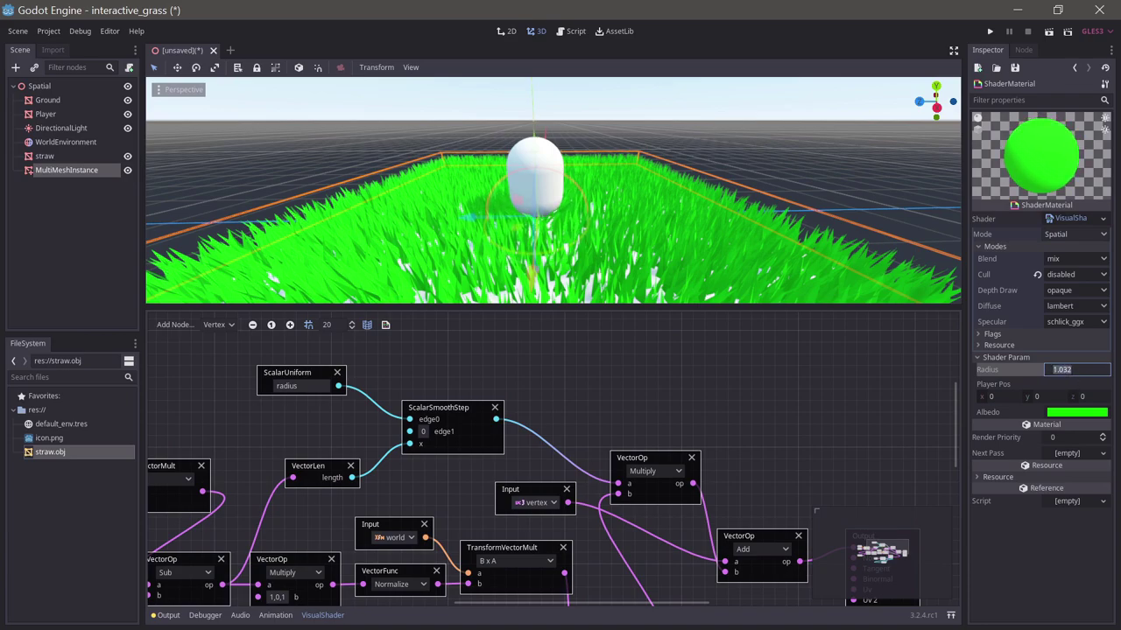
pyautogui.write('1')
# Step: Move the Output and Add nodes away from the Multiply nodes to make room between them
pyautogui.scroll(-5, 686, 429)
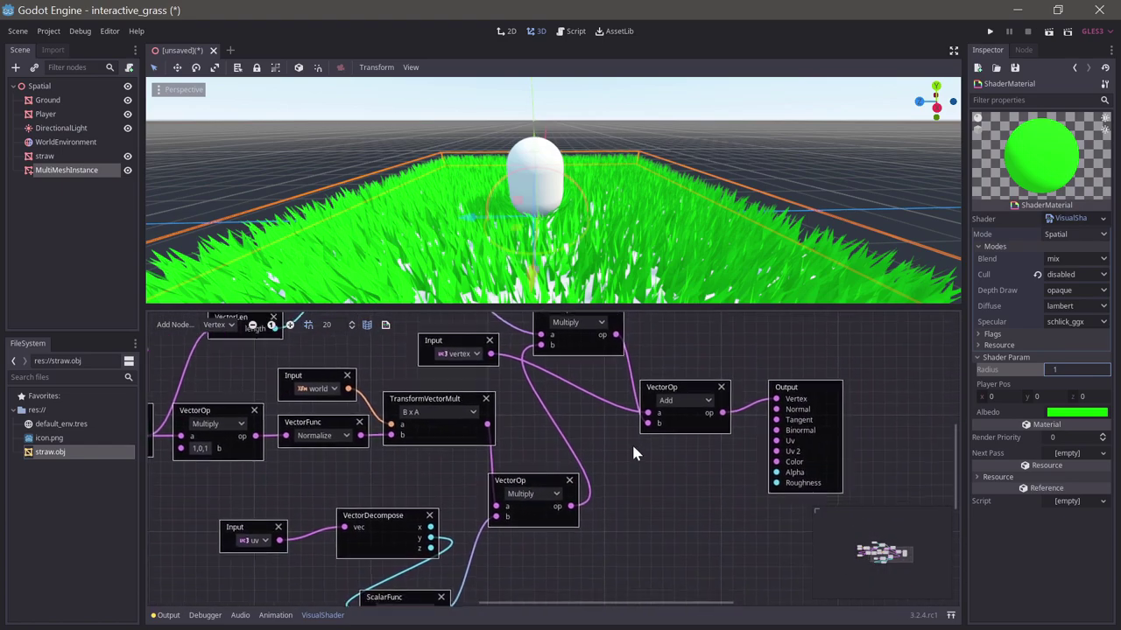
pyautogui.moveTo(634, 453); pyautogui.dragTo(526, 484, button='middle')
pyautogui.moveTo(659, 423); pyautogui.dragTo(765, 412)
pyautogui.moveTo(544, 409); pyautogui.dragTo(649, 409)
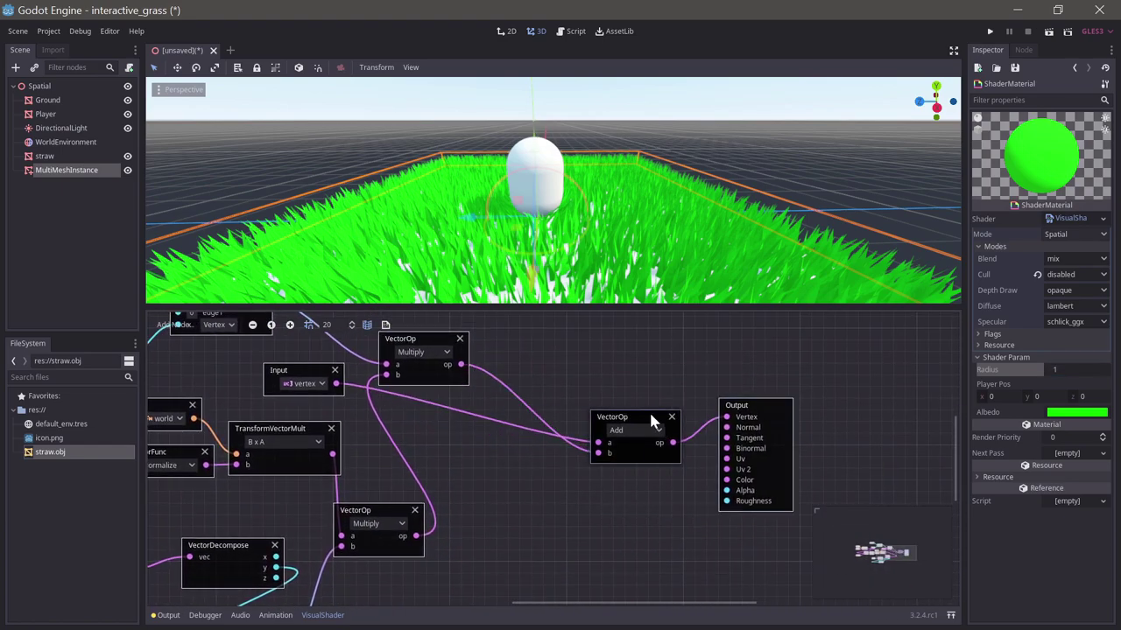
# Step: Add a ScalarUniform node beside the lower Multiply node and name it force
pyautogui.rightClick(446, 399)
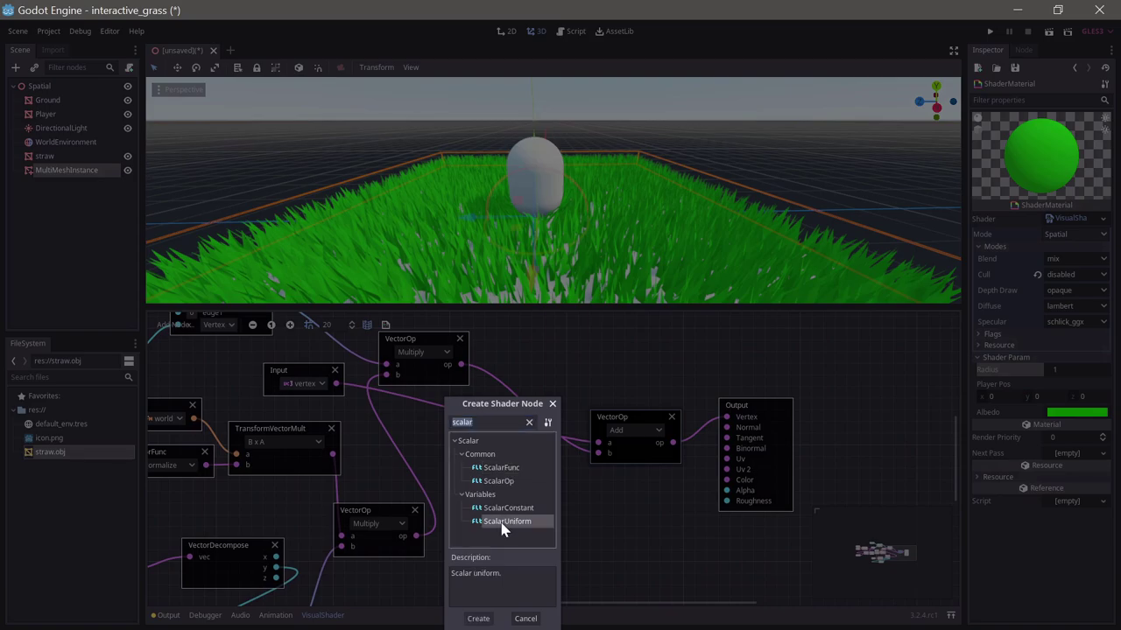
pyautogui.doubleClick(506, 522)
pyautogui.click(495, 536)
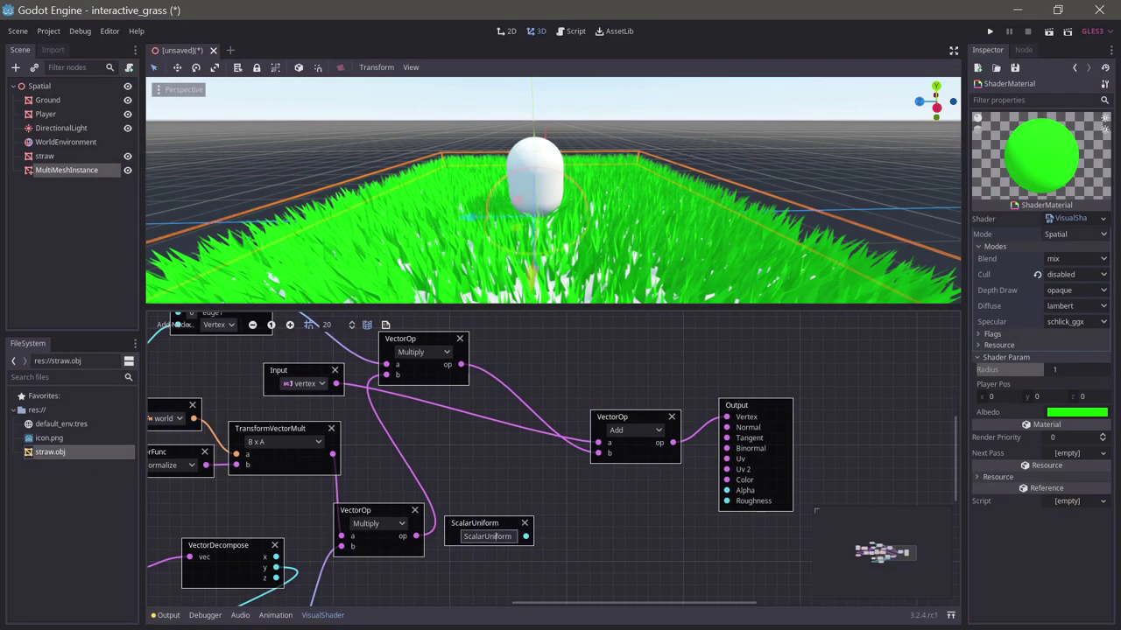
pyautogui.doubleClick(495, 536)
pyautogui.write('force')
# Step: Add a vector Multiply node with force as a and the upper Multiply's result as b, feeding the Add node's b input
pyautogui.moveTo(528, 543); pyautogui.dragTo(555, 535)
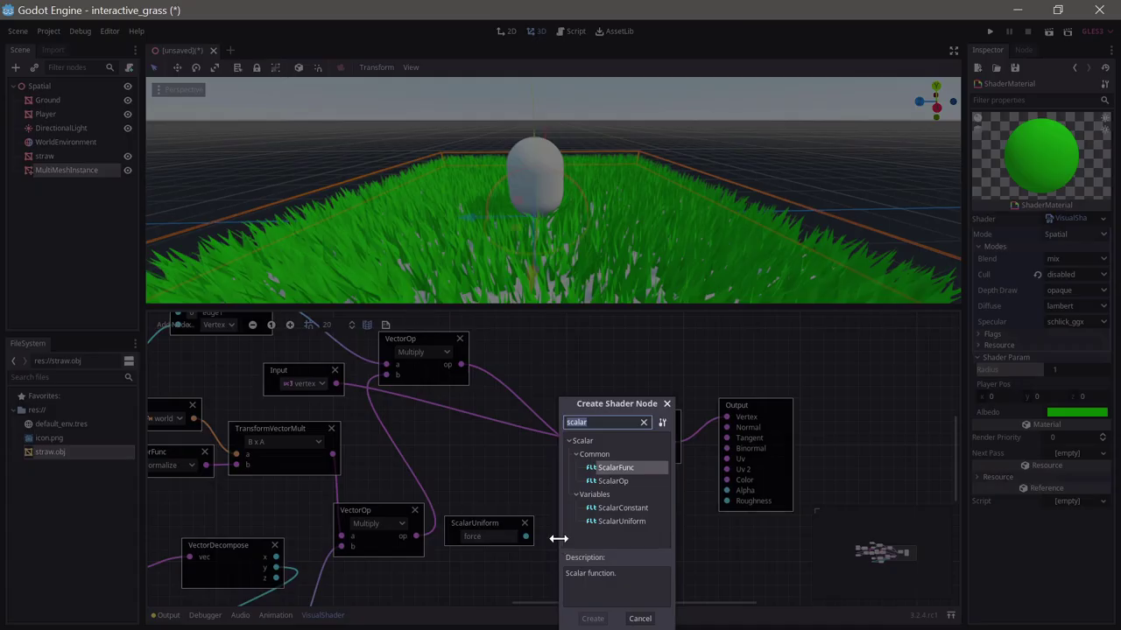
pyautogui.write('mul')
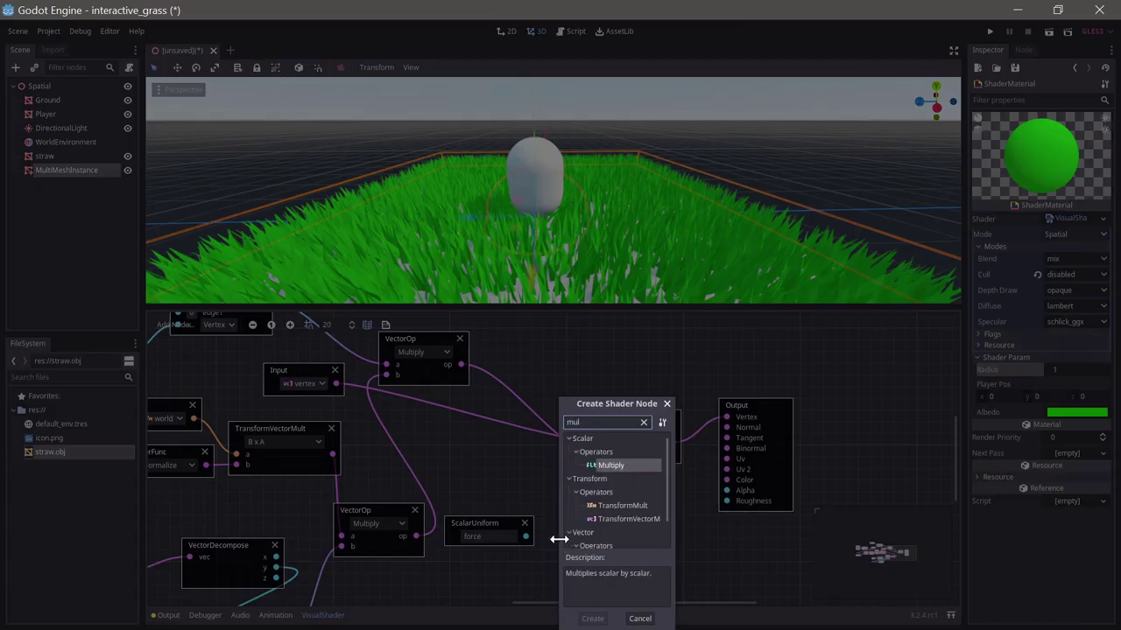
pyautogui.press('Down')
pyautogui.press('Down')
pyautogui.press('Down')
pyautogui.press('Down')
pyautogui.press('Down')
pyautogui.press('Down')
pyautogui.press('Down')
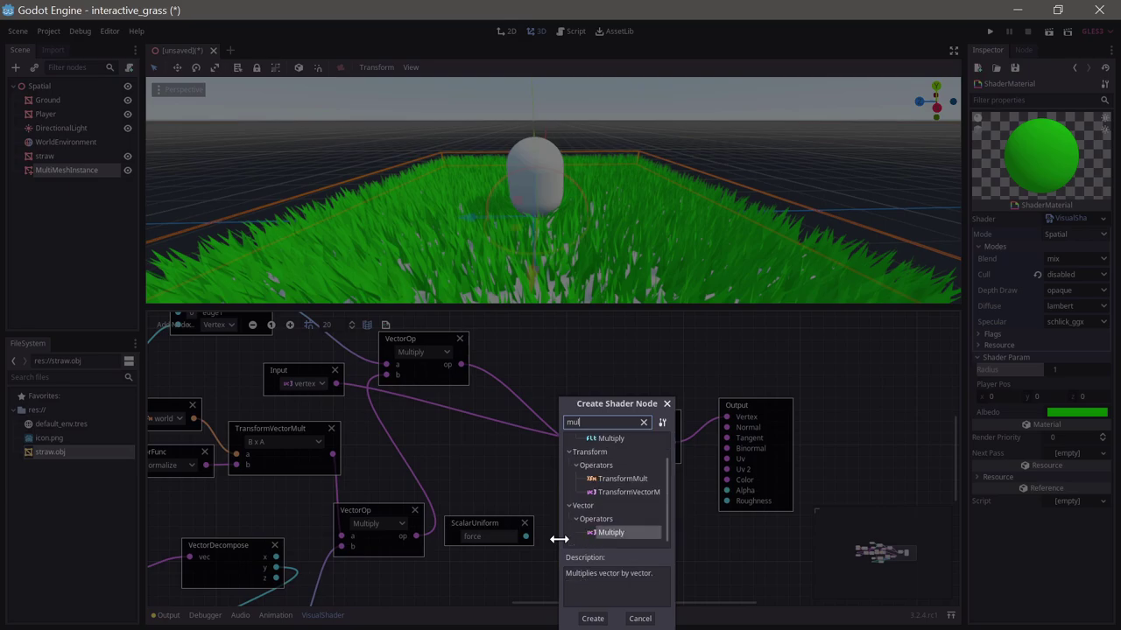
pyautogui.press('Return')
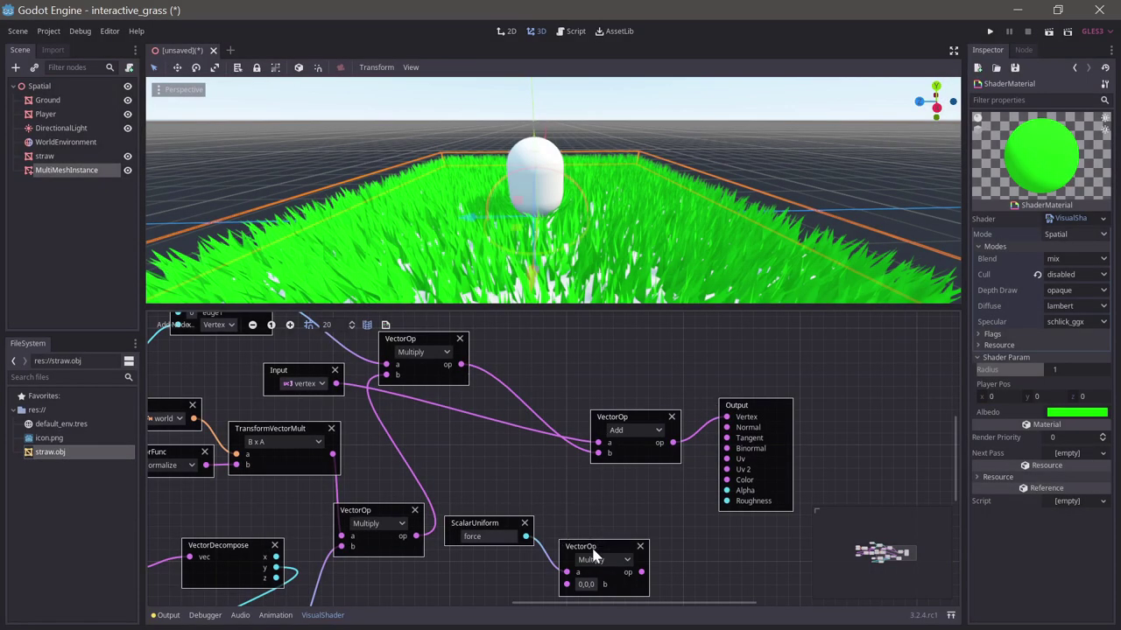
pyautogui.moveTo(460, 364); pyautogui.dragTo(567, 583)
pyautogui.moveTo(641, 573); pyautogui.dragTo(598, 453)
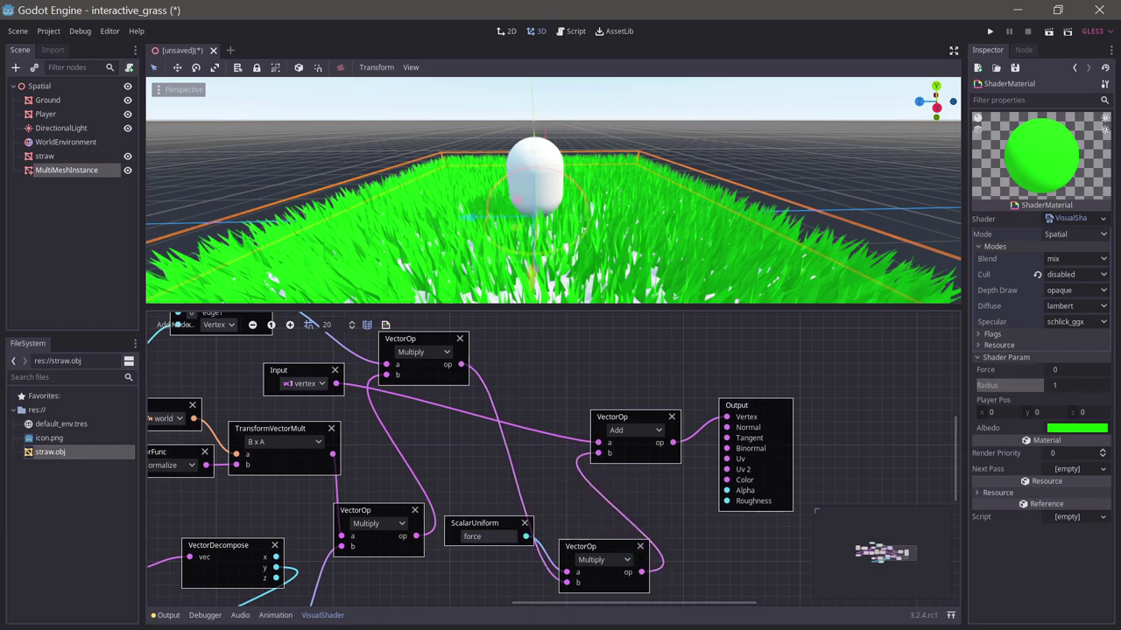
# Step: Set the material's Force shader parameter to 0.5
pyautogui.moveTo(1067, 371)
pyautogui.mouseDown()
pyautogui.moveTo(1110, 371)
pyautogui.moveTo(1076, 379)
pyautogui.mouseUp()
pyautogui.click(1075, 371)
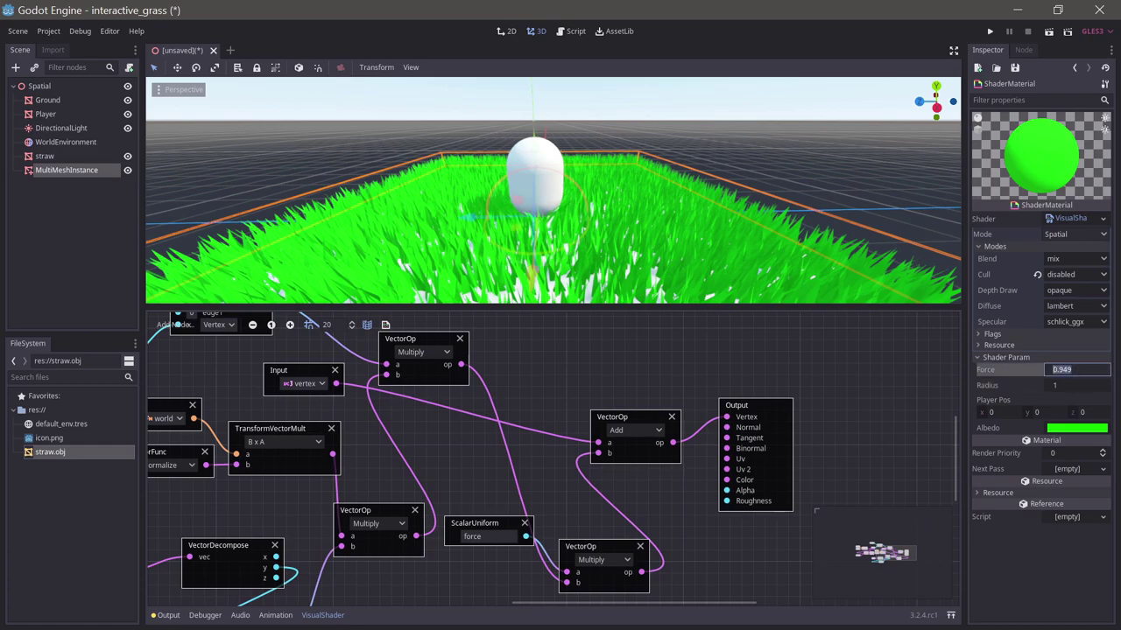
pyautogui.write('0.5')
pyautogui.press('Return')
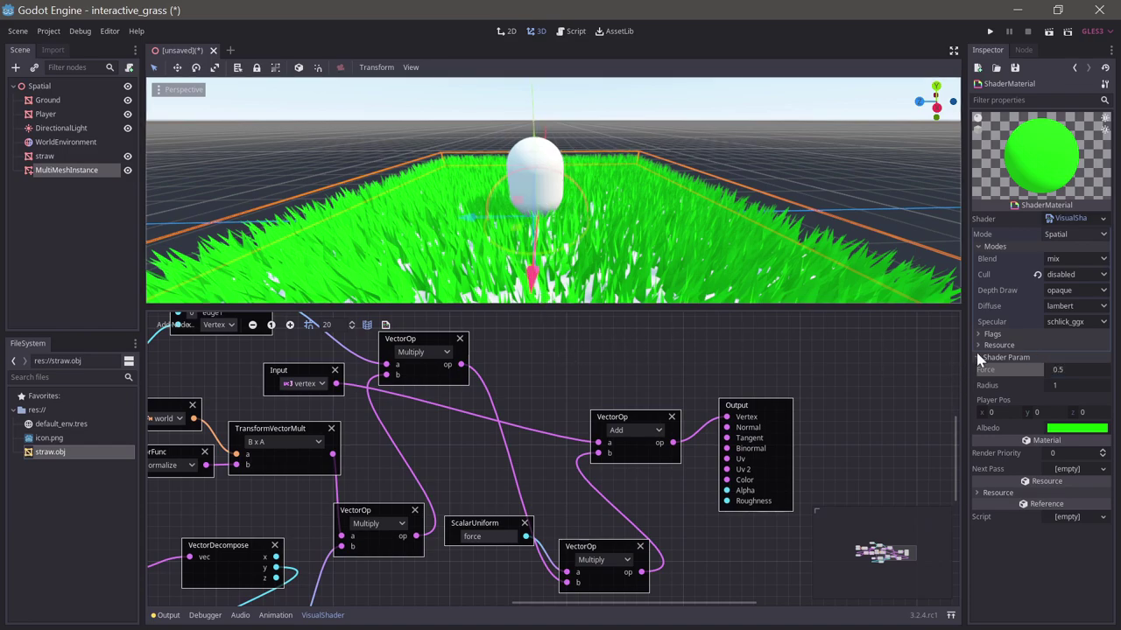
pyautogui.moveTo(993, 414)
pyautogui.mouseDown()
pyautogui.moveTo(1024, 414)
pyautogui.moveTo(995, 411)
pyautogui.mouseUp()
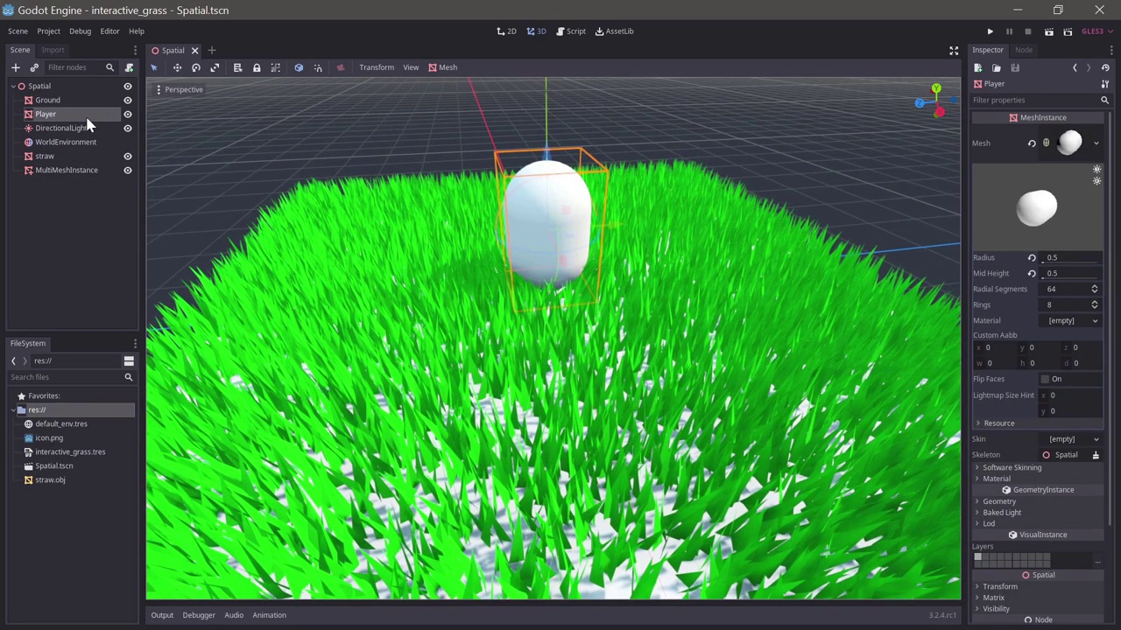
# Step: Attach a new GDScript, Player.gd, to the Player node and put the tool keyword on a line above extends MeshInstance
pyautogui.click(129, 67)
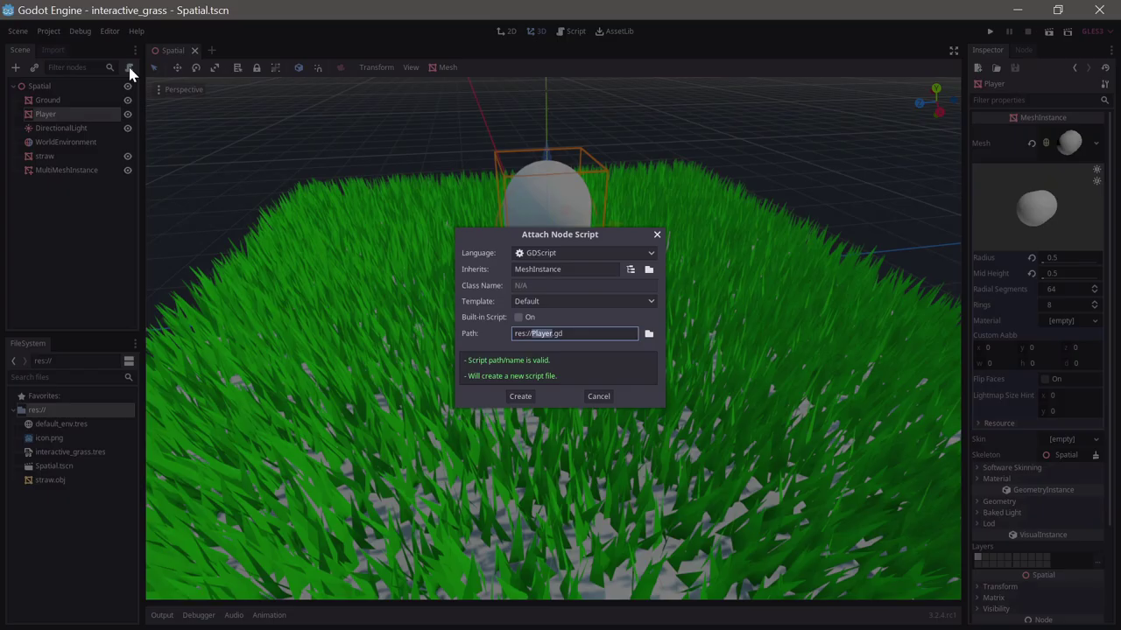
pyautogui.click(520, 398)
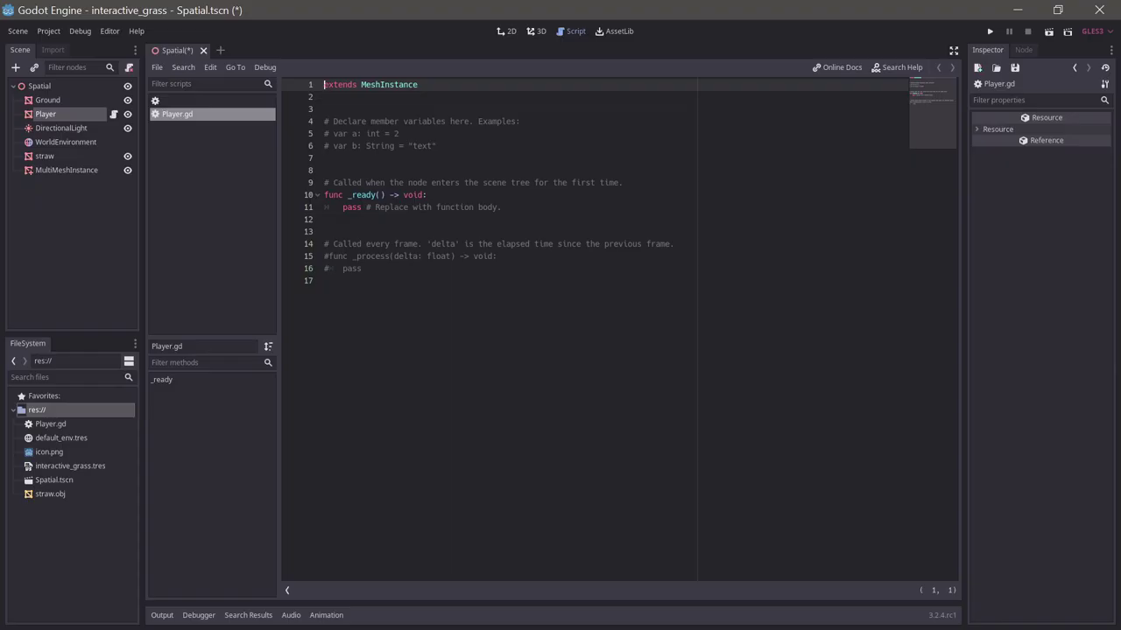
pyautogui.press('Return')
pyautogui.press('Up')
pyautogui.write('tool')
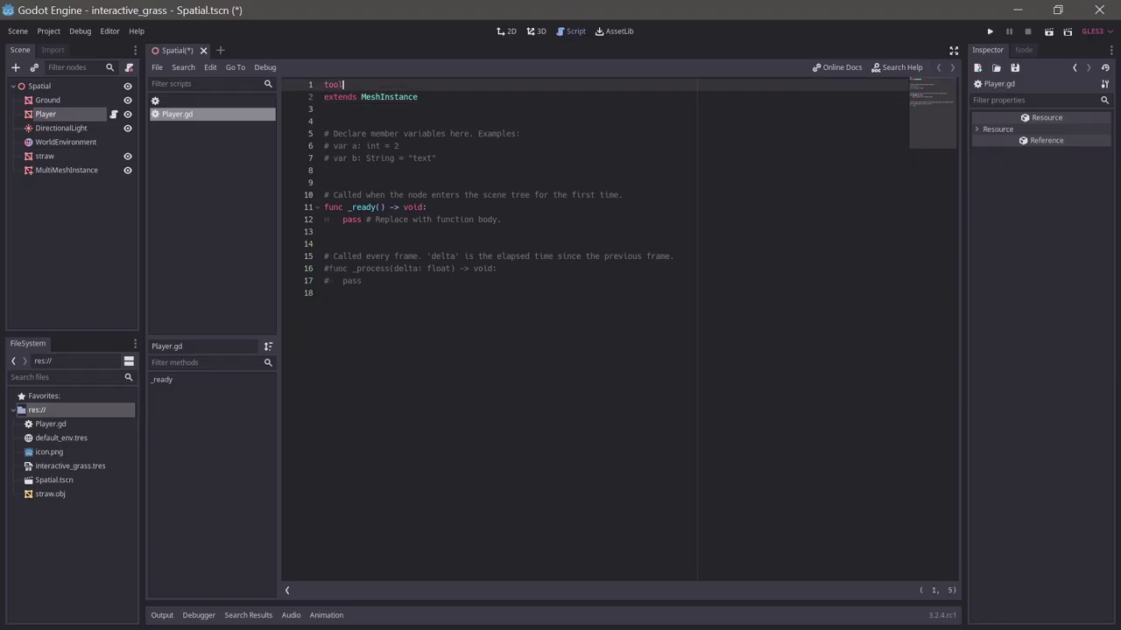
# Step: Replace the template code below the extends line with an empty func _process(delta: float) -> void: declaration
pyautogui.moveTo(324, 134); pyautogui.dragTo(325, 292)
pyautogui.press('BackSpace')
pyautogui.write('func')
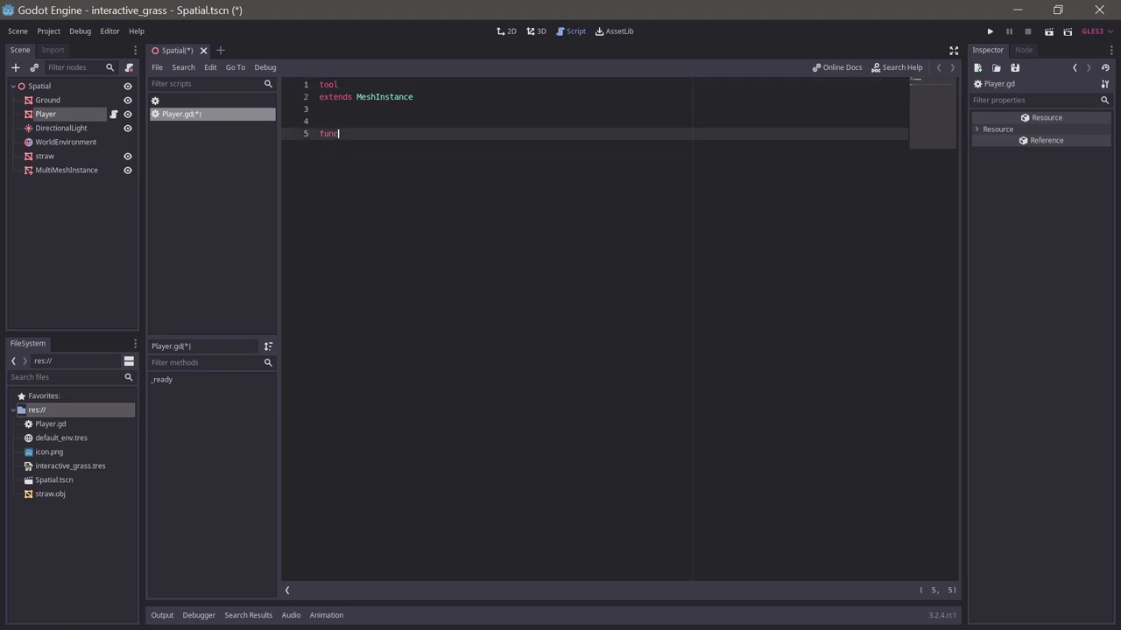
pyautogui.write(' _pro')
pyautogui.press('Return')
pyautogui.press('Return')
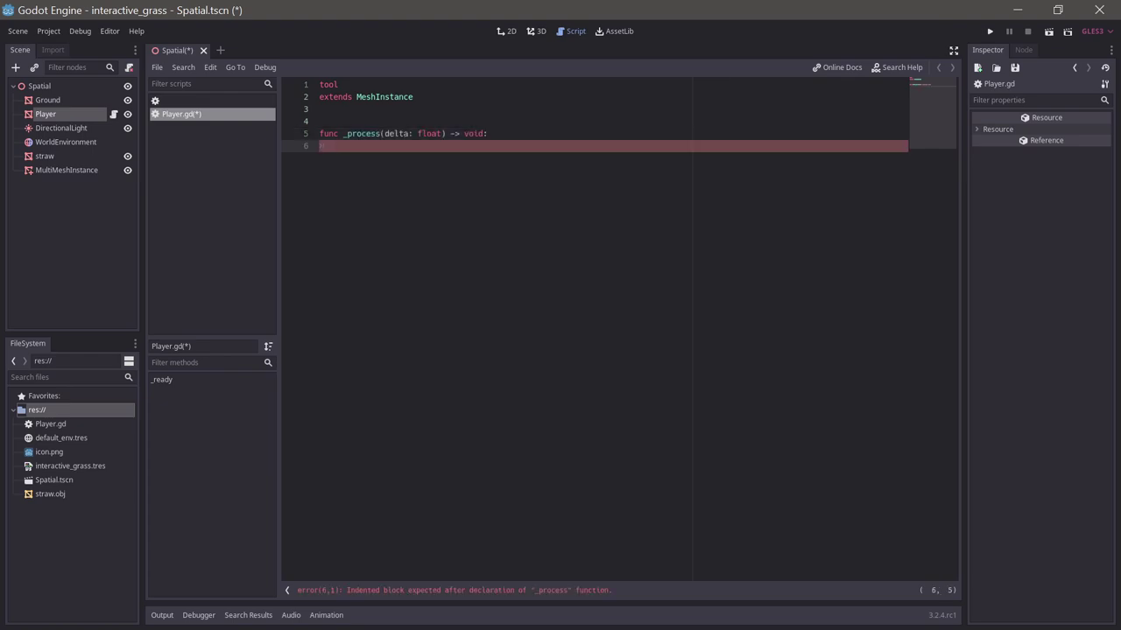
# Step: In the _process body, begin a statement that fetches the grass node with get_parent().get_node("MultiMeshInstance")
pyautogui.write('get_pa')
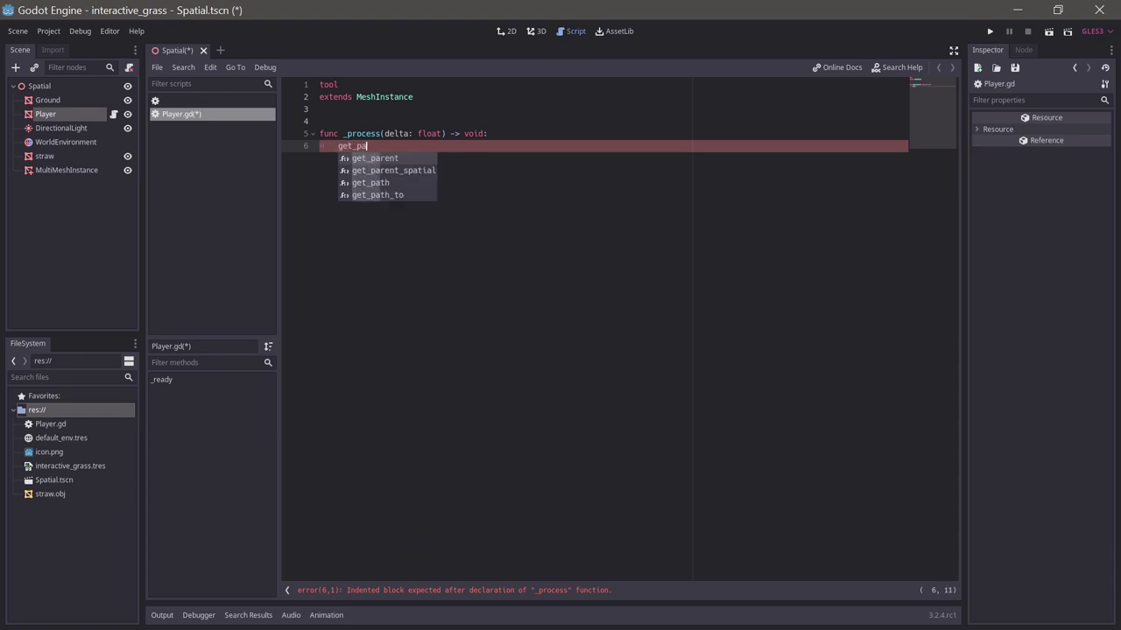
pyautogui.press('Return')
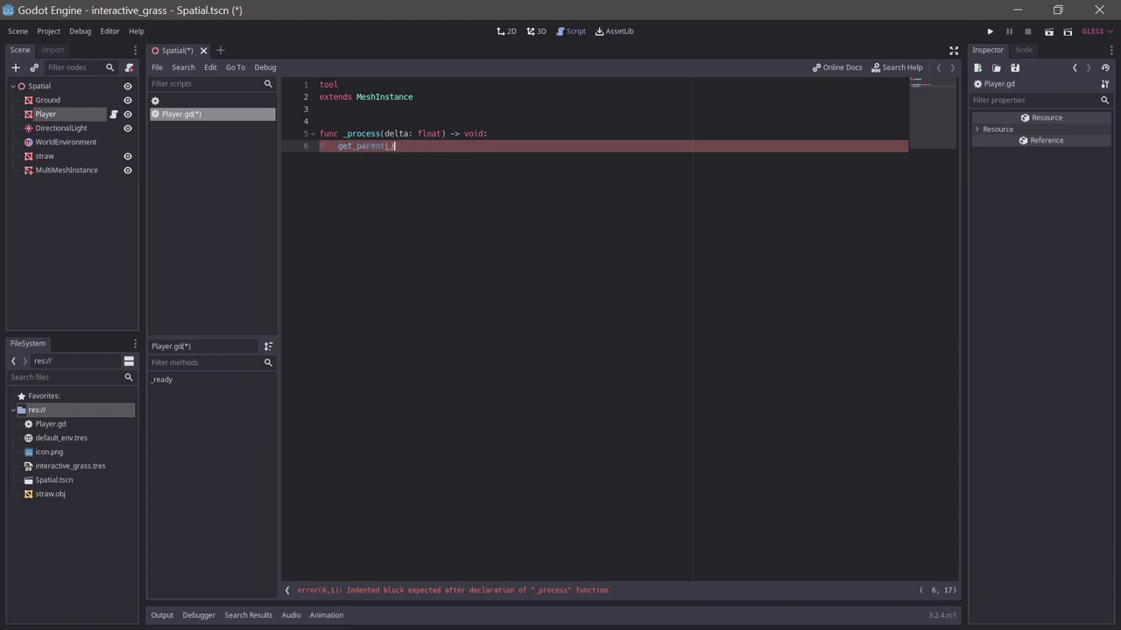
pyautogui.write('.get_no')
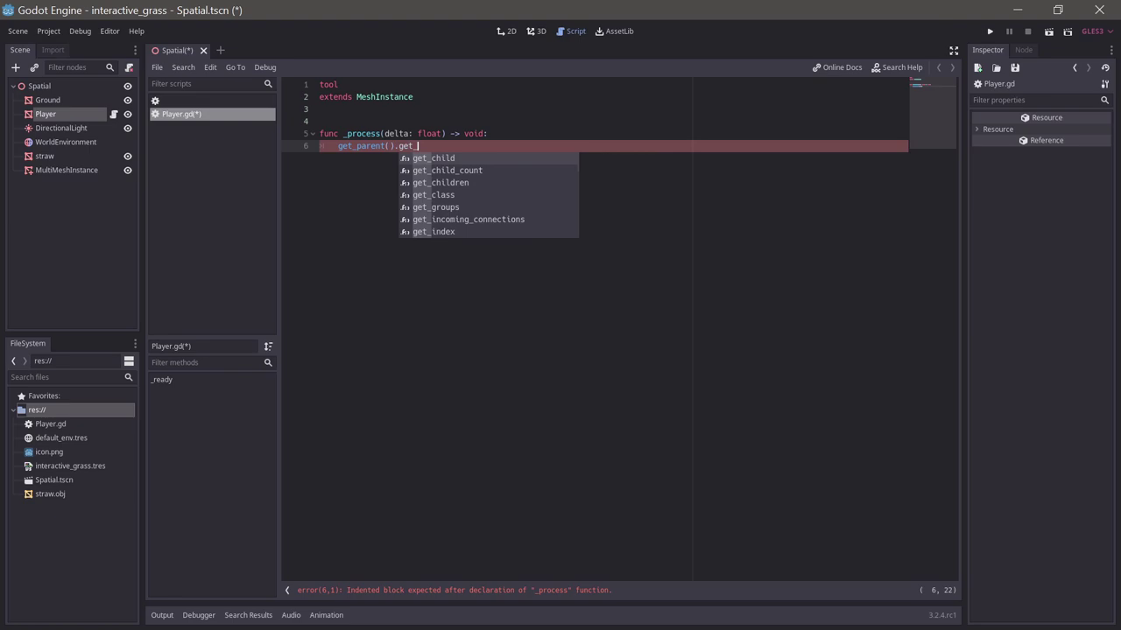
pyautogui.press('Return')
pyautogui.press('Down')
pyautogui.press('Down')
pyautogui.press('Down')
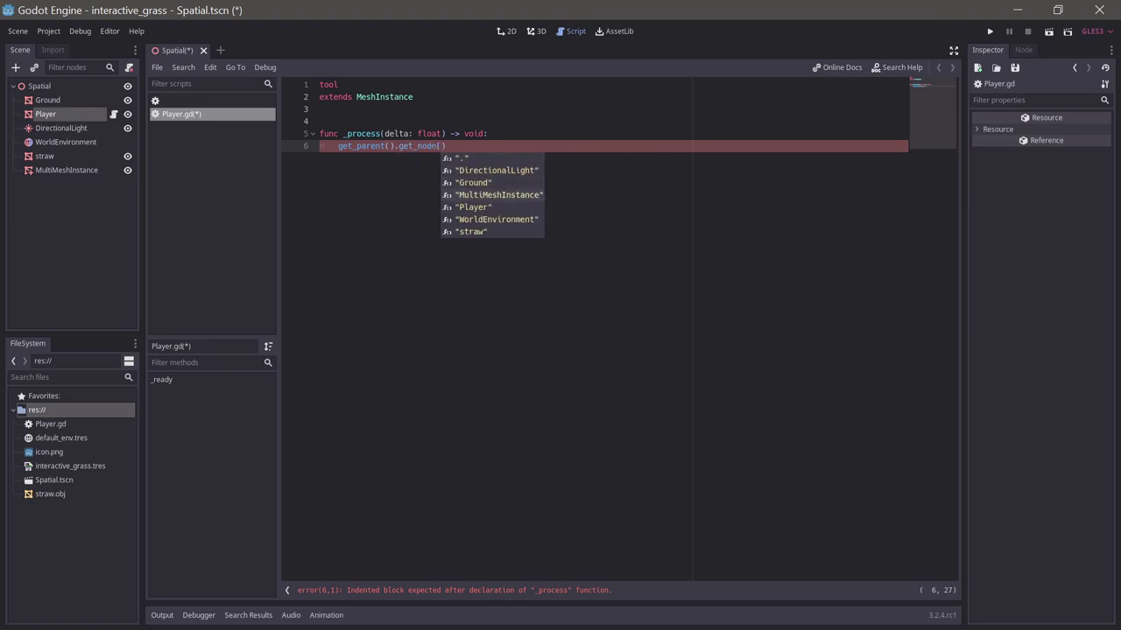
pyautogui.press('Return')
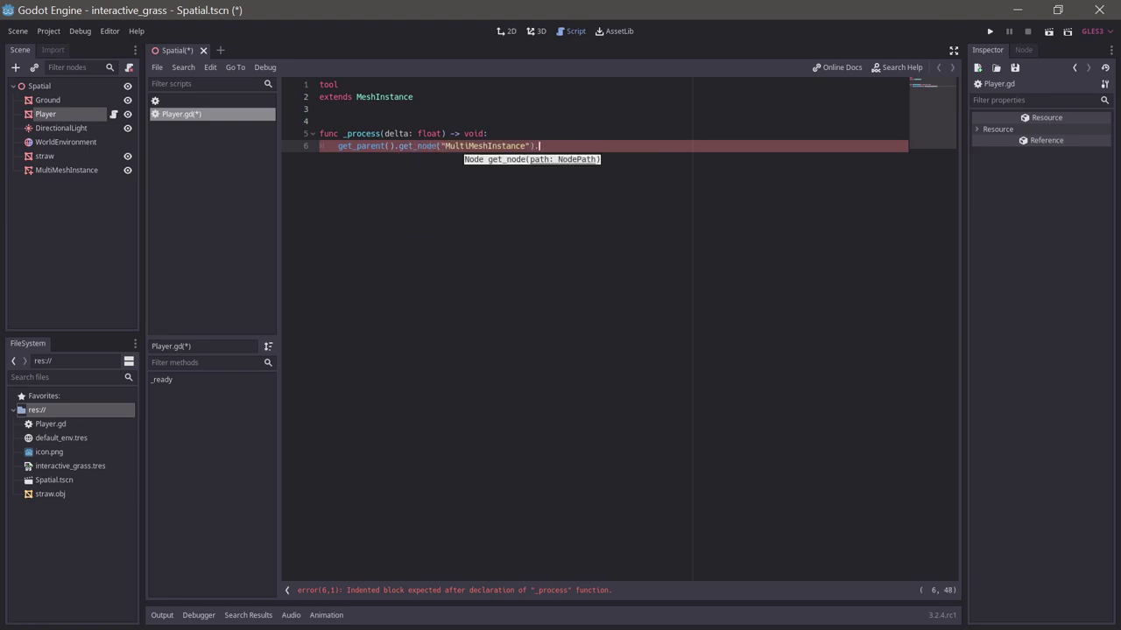
# Step: Complete the statement with .material_override.set_shader_param("player_pos", global_transform.origin)
pyautogui.write('.material_override')
pyautogui.press('Return')
pyautogui.write('.set_sh')
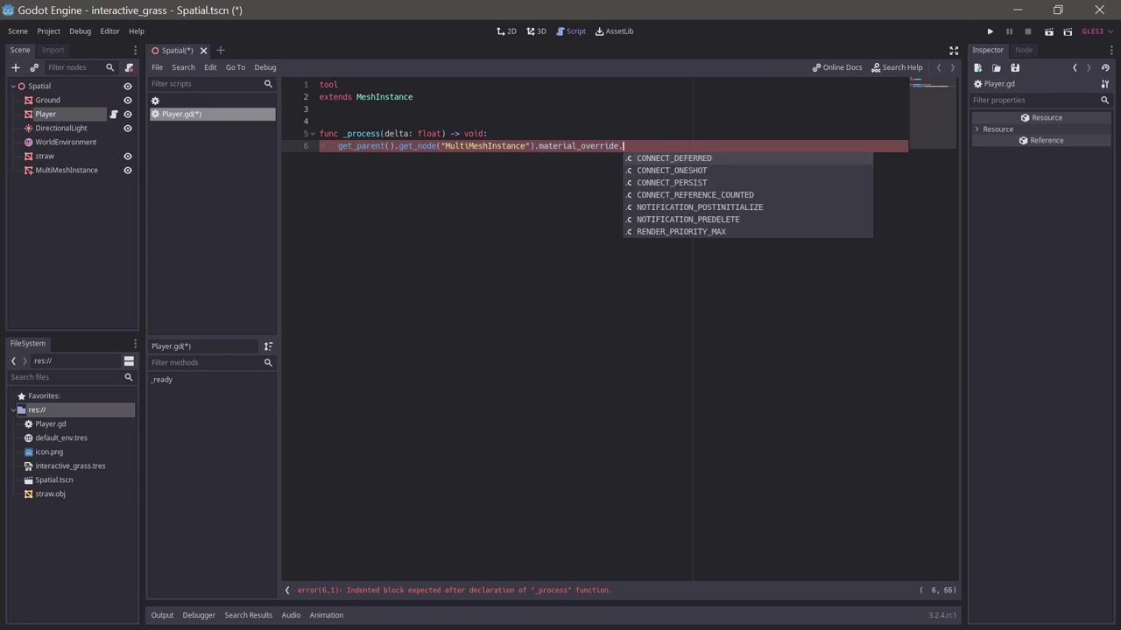
pyautogui.write('ade')
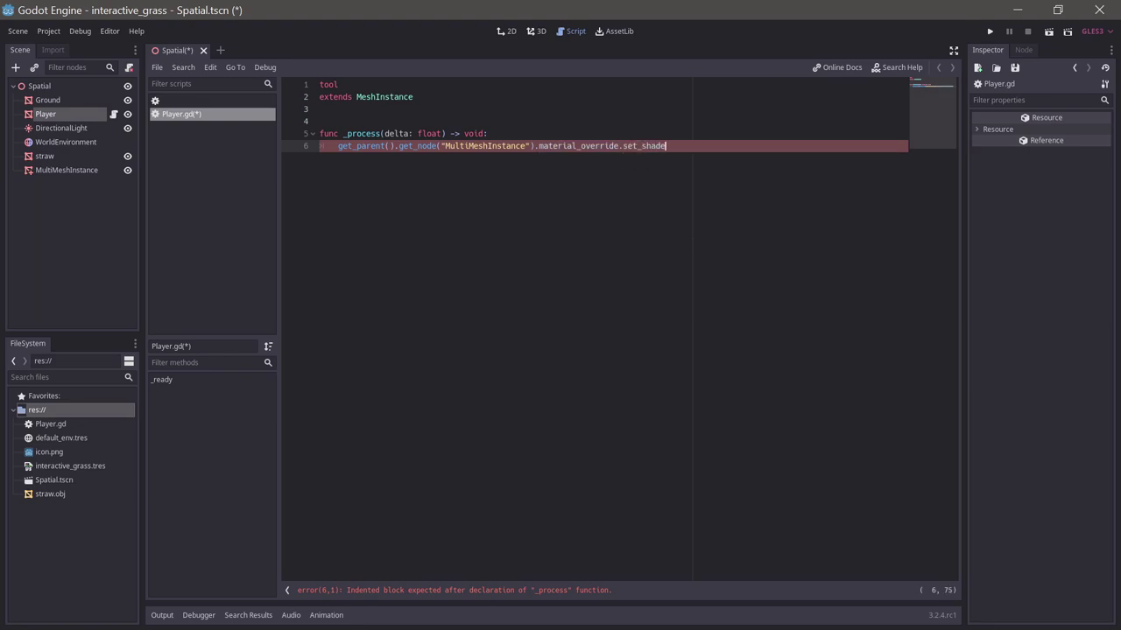
pyautogui.write('r_param("player_pos", global_transform')
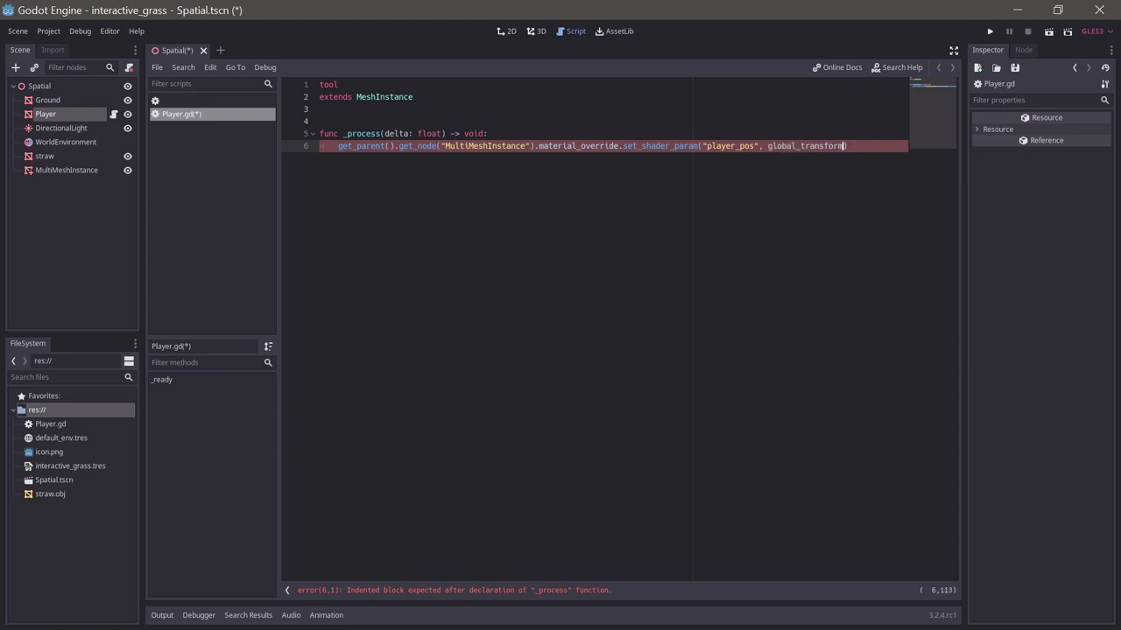
pyautogui.write('.origin')
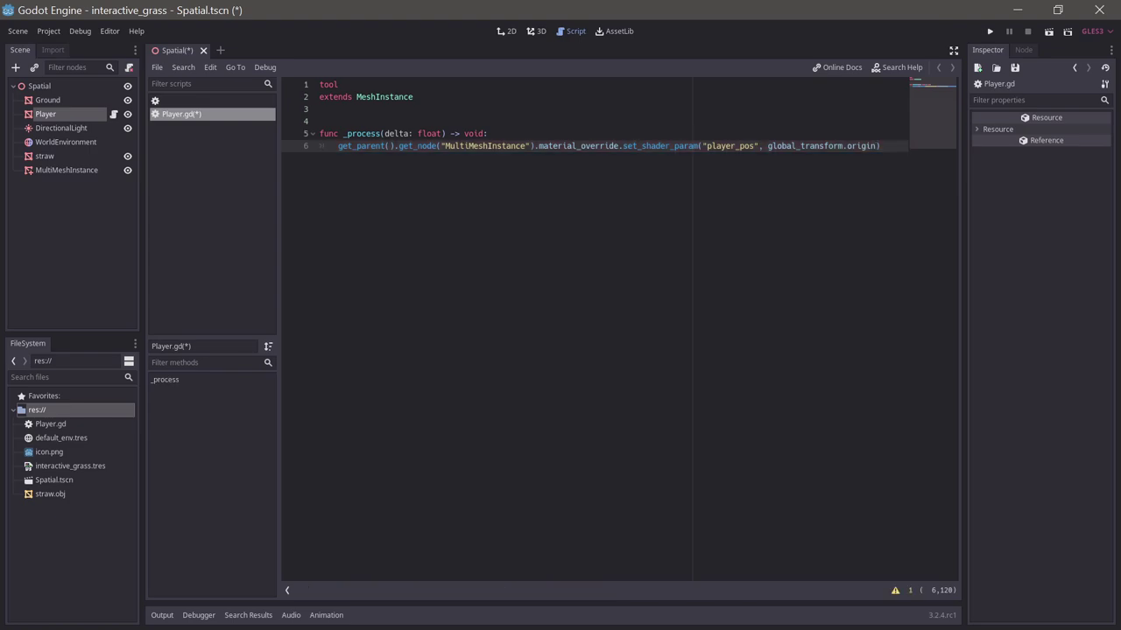
# Step: Save the scene and script, and reload Spatial.tscn in the 3D workspace by closing and reopening it
pyautogui.hotkey('ctrl', 'alt', 's')
pyautogui.hotkey('ctrl', 's')
pyautogui.click(194, 50)
pyautogui.click(534, 32)
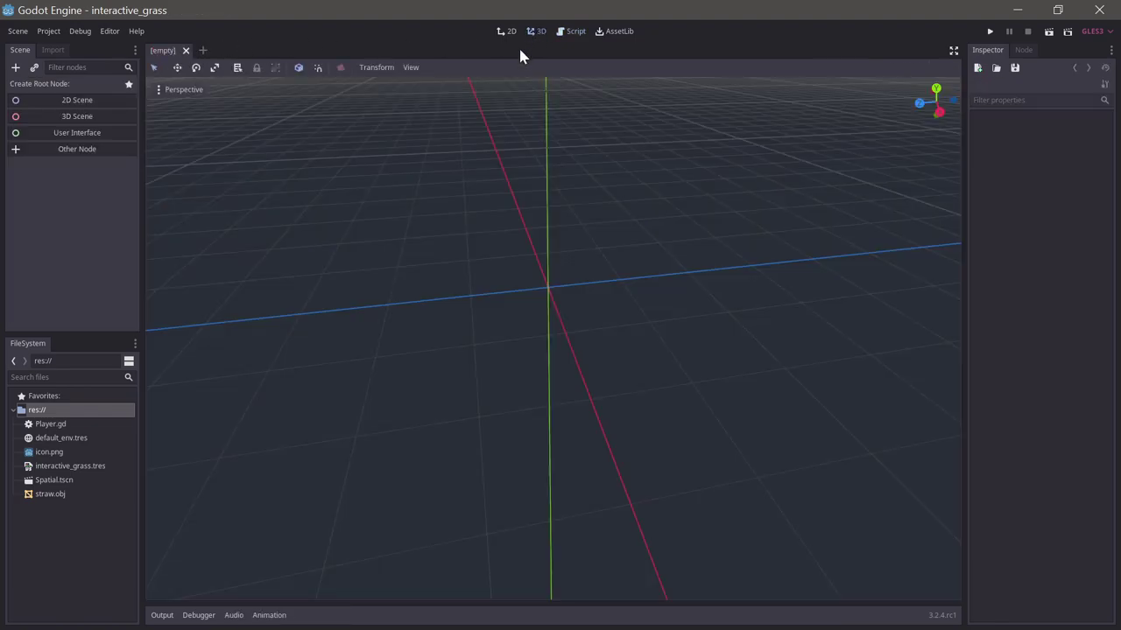
pyautogui.click(54, 481)
pyautogui.doubleClick(54, 481)
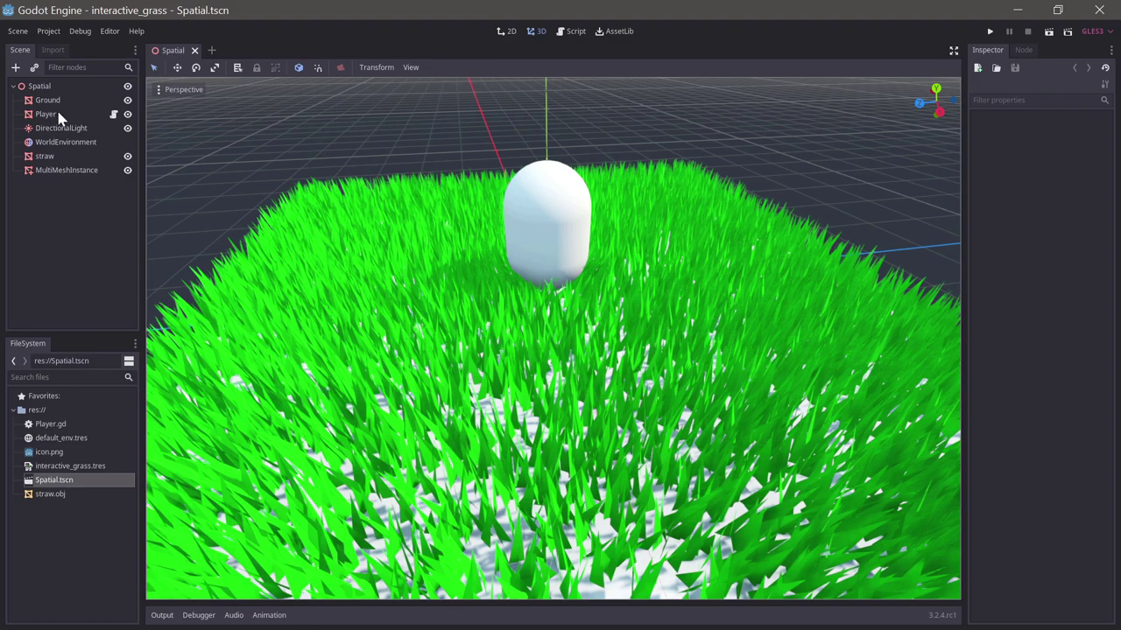
# Step: Select the Player capsule and move it across the grass to test how the blades bend around it
pyautogui.click(48, 115)
pyautogui.moveTo(611, 226); pyautogui.dragTo(609, 323)
pyautogui.moveTo(661, 427); pyautogui.dragTo(615, 416, button='middle')
pyautogui.scroll(2, 647, 402)
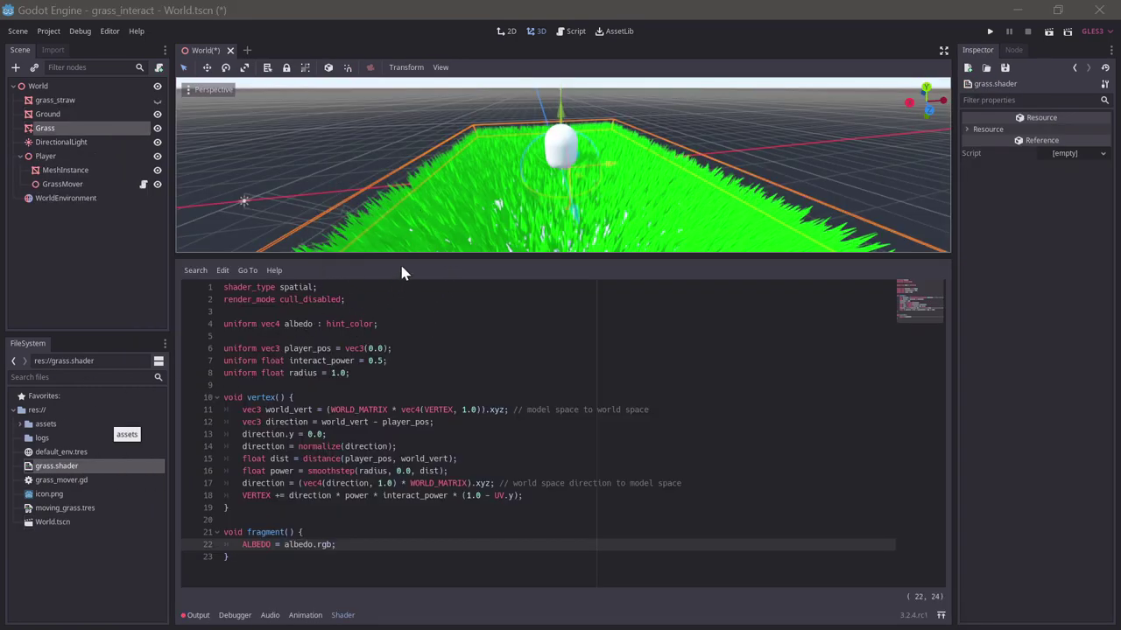
# Step: Examine grass.shader in the grass_interact project, covering the interact_power and radius uniforms and each line of the vertex function that displaces the blades
pyautogui.moveTo(452, 187); pyautogui.dragTo(473, 200, button='middle')
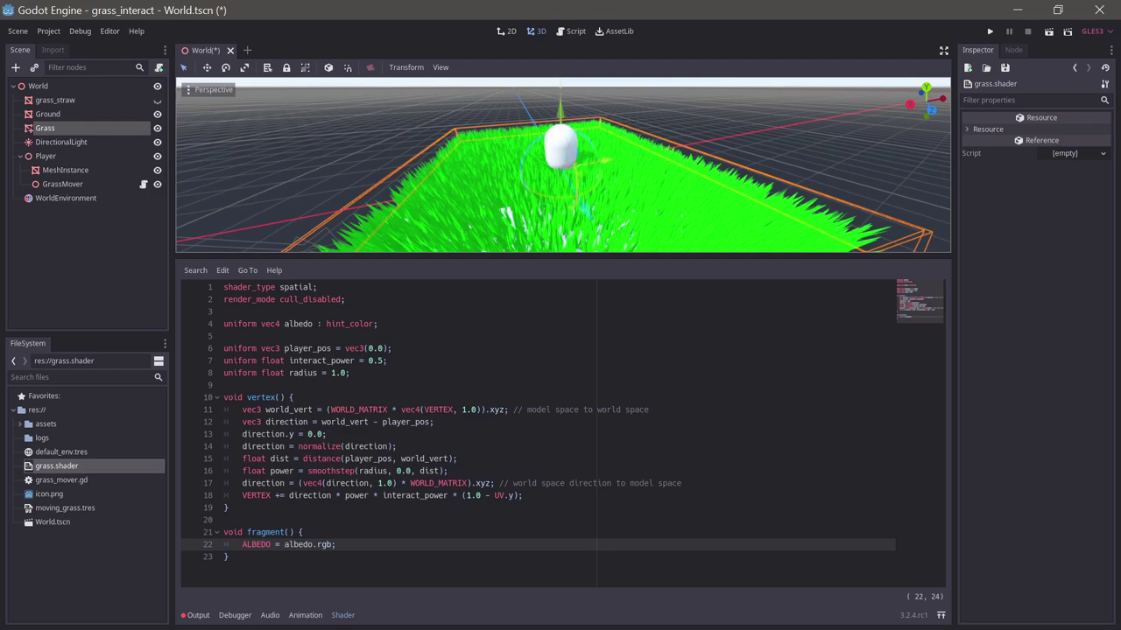
pyautogui.moveTo(298, 361); pyautogui.dragTo(359, 361)
pyautogui.moveTo(286, 372); pyautogui.dragTo(342, 373)
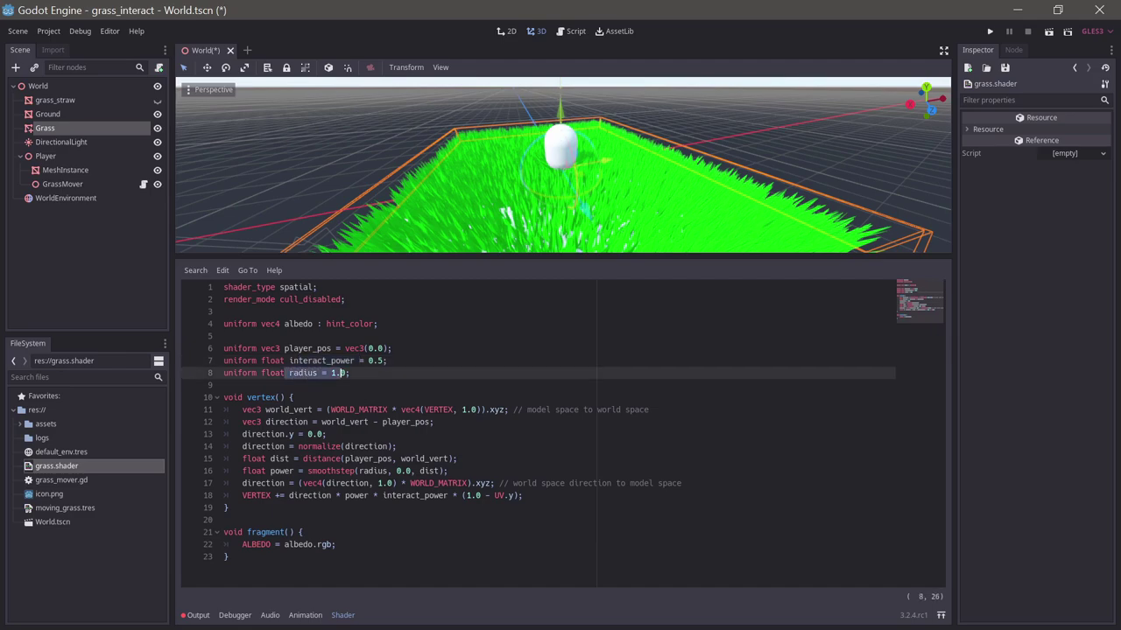
pyautogui.moveTo(265, 410); pyautogui.dragTo(289, 410)
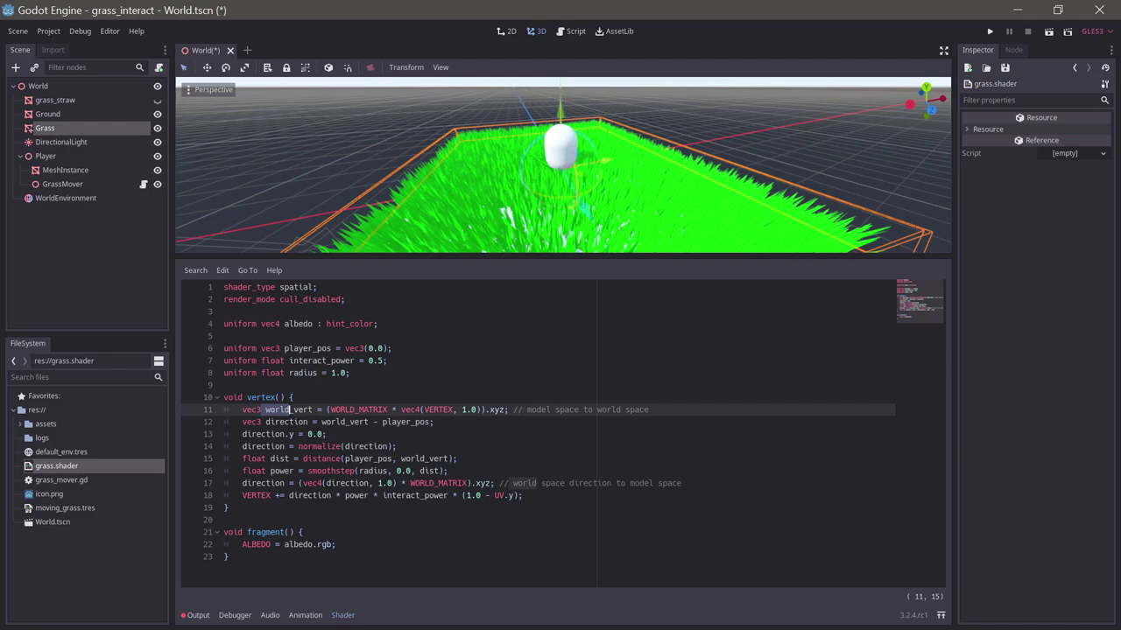
pyautogui.moveTo(265, 422); pyautogui.dragTo(308, 422)
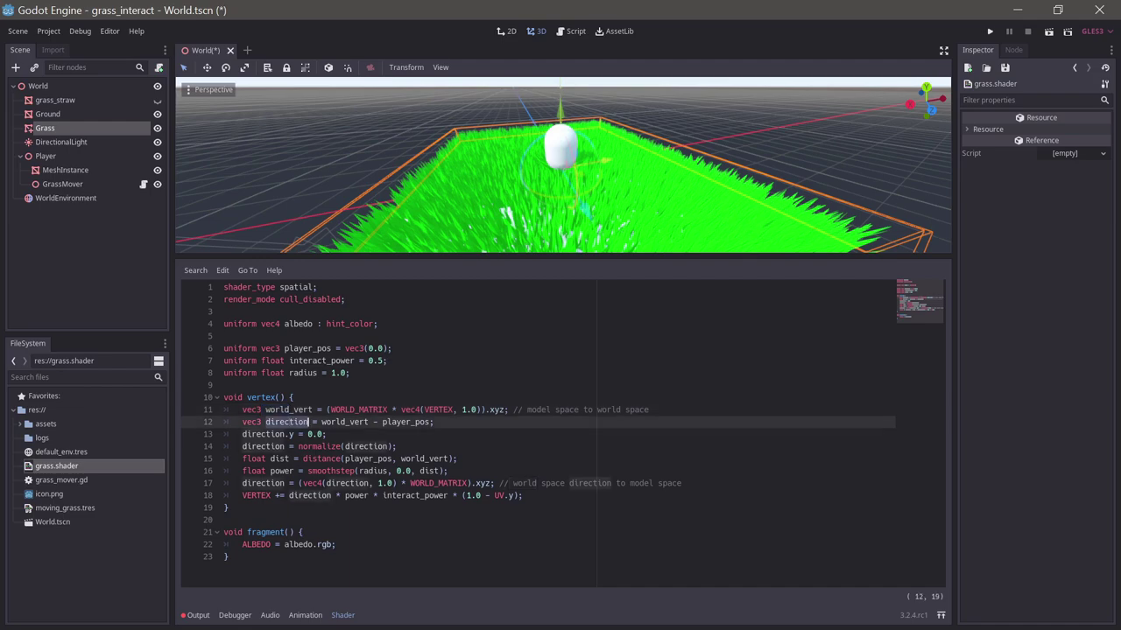
pyautogui.moveTo(266, 434); pyautogui.dragTo(326, 434)
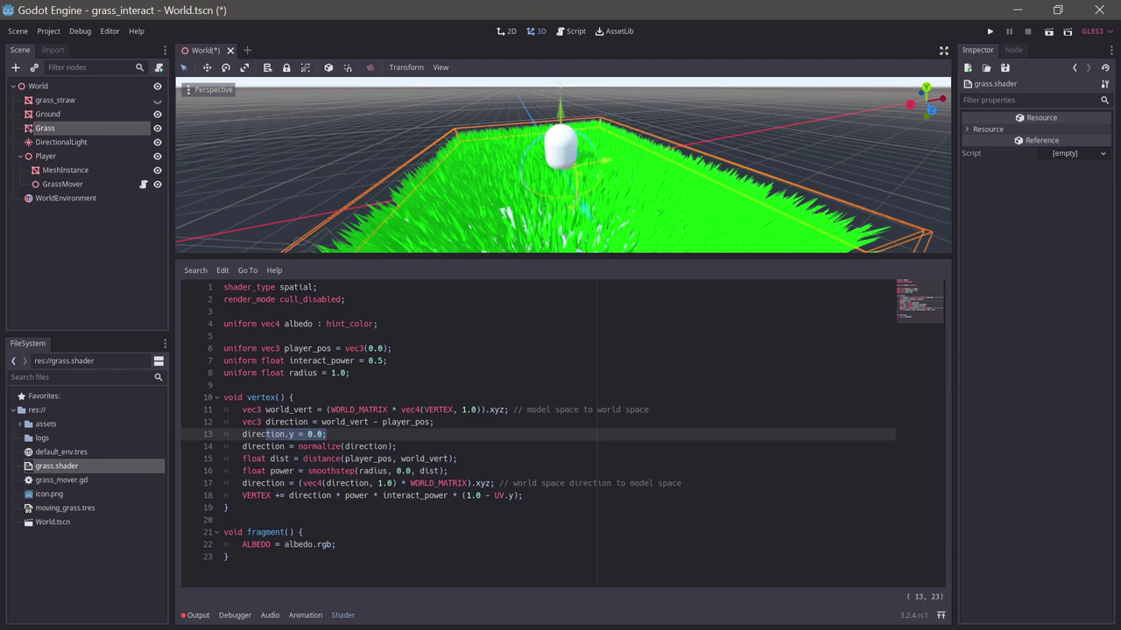
pyautogui.moveTo(312, 447); pyautogui.dragTo(384, 447)
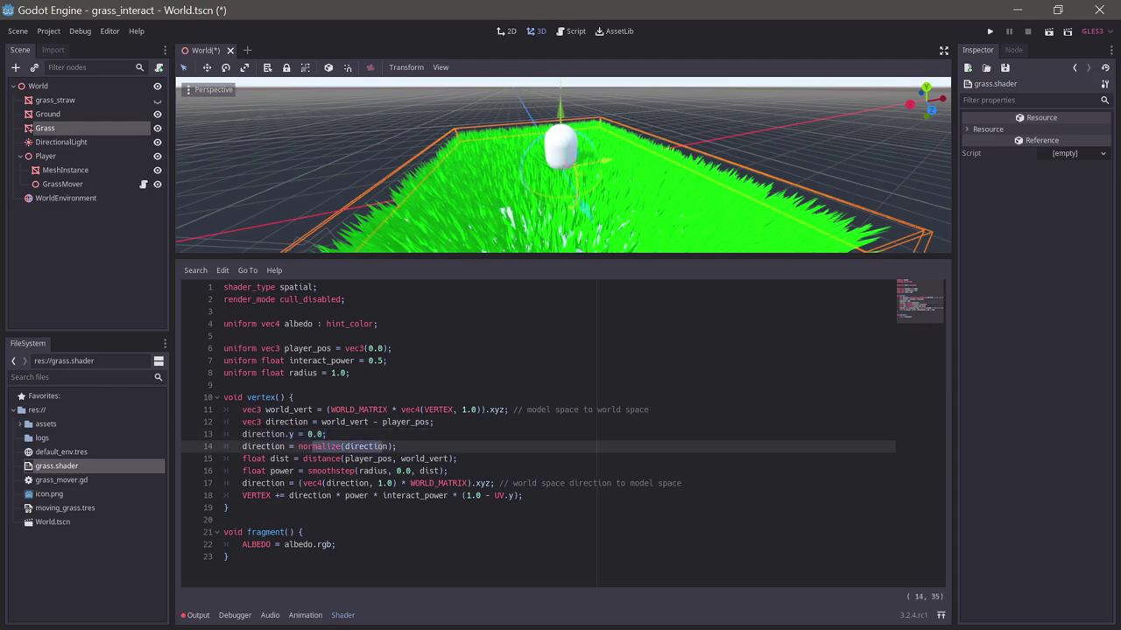
pyautogui.doubleClick(280, 458)
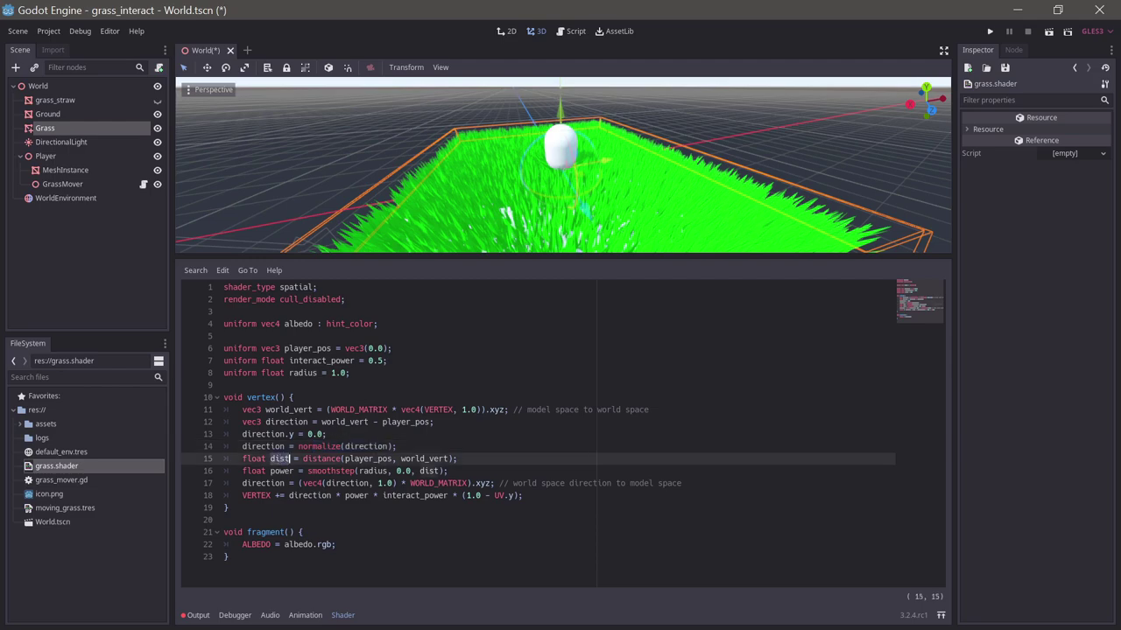
pyautogui.moveTo(321, 471); pyautogui.dragTo(360, 471)
pyautogui.doubleClick(281, 471)
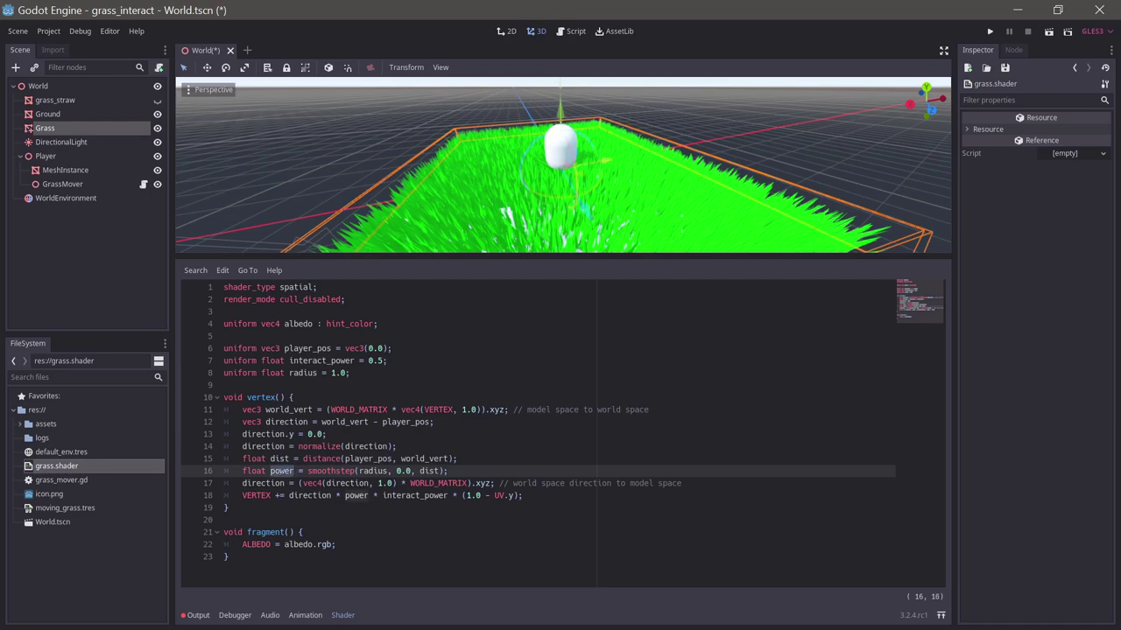
pyautogui.moveTo(247, 483); pyautogui.dragTo(284, 483)
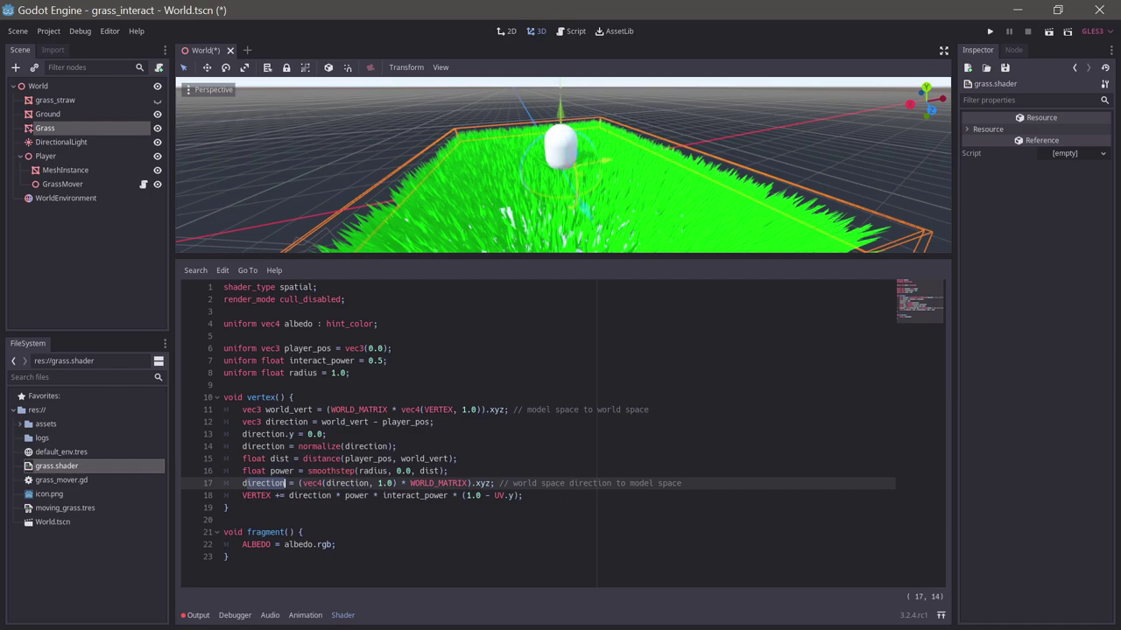
pyautogui.moveTo(243, 495); pyautogui.dragTo(523, 496)
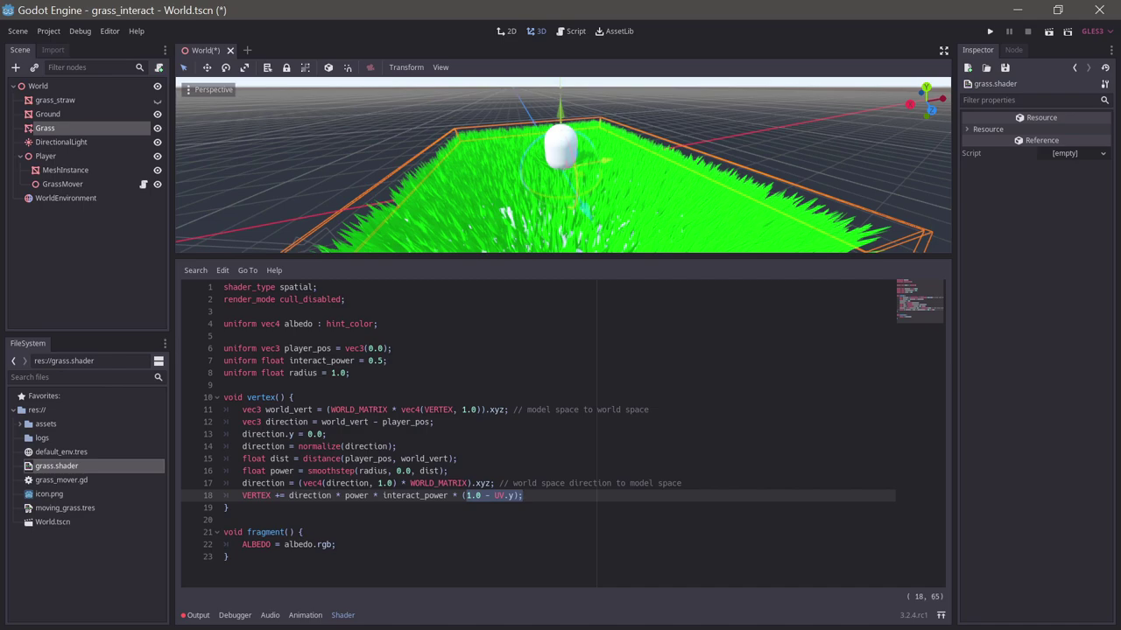
pyautogui.moveTo(596, 157); pyautogui.dragTo(574, 152, button='middle')
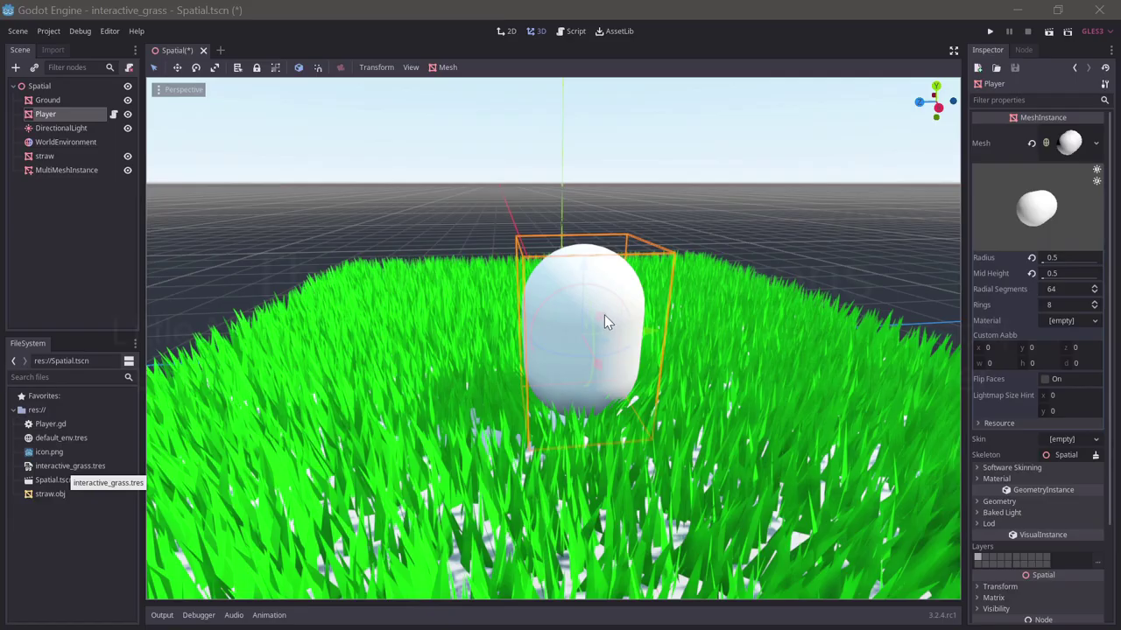